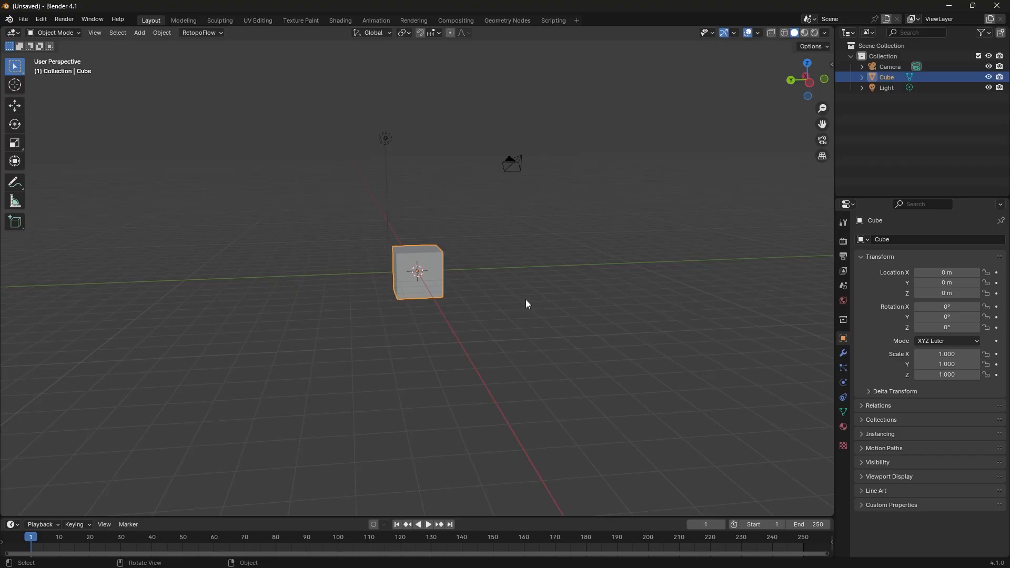
pyautogui.moveTo(470, 302); pyautogui.dragTo(636, 306, button='middle')
pyautogui.moveTo(498, 295); pyautogui.dragTo(404, 175, button='middle')
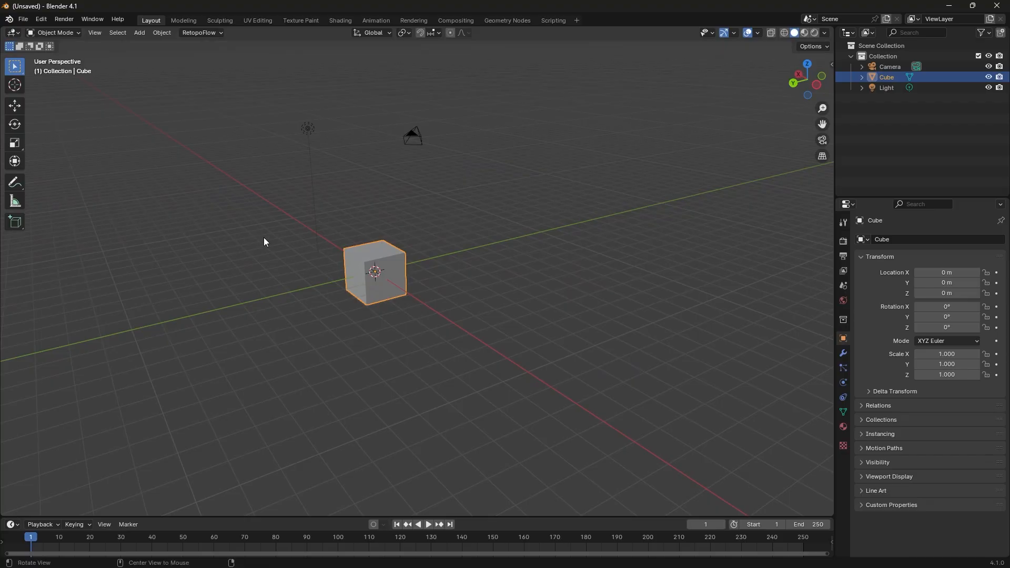
pyautogui.moveTo(264, 238); pyautogui.dragTo(341, 246, button='middle')
pyautogui.keyDown('shift'); pyautogui.moveTo(433, 213); pyautogui.dragTo(503, 301, button='middle'); pyautogui.keyUp('shift')
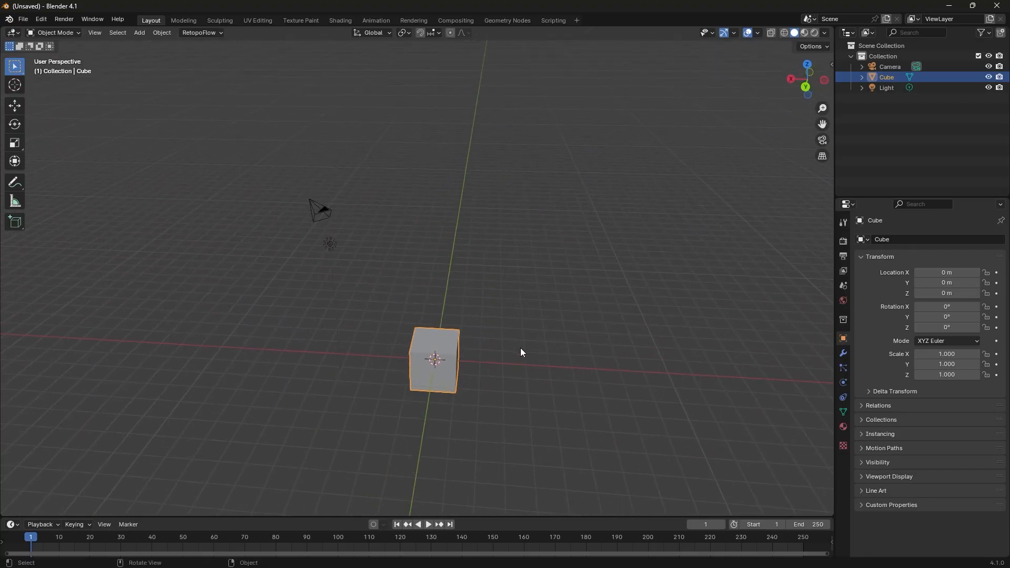
pyautogui.moveTo(522, 353); pyautogui.dragTo(509, 290, button='middle')
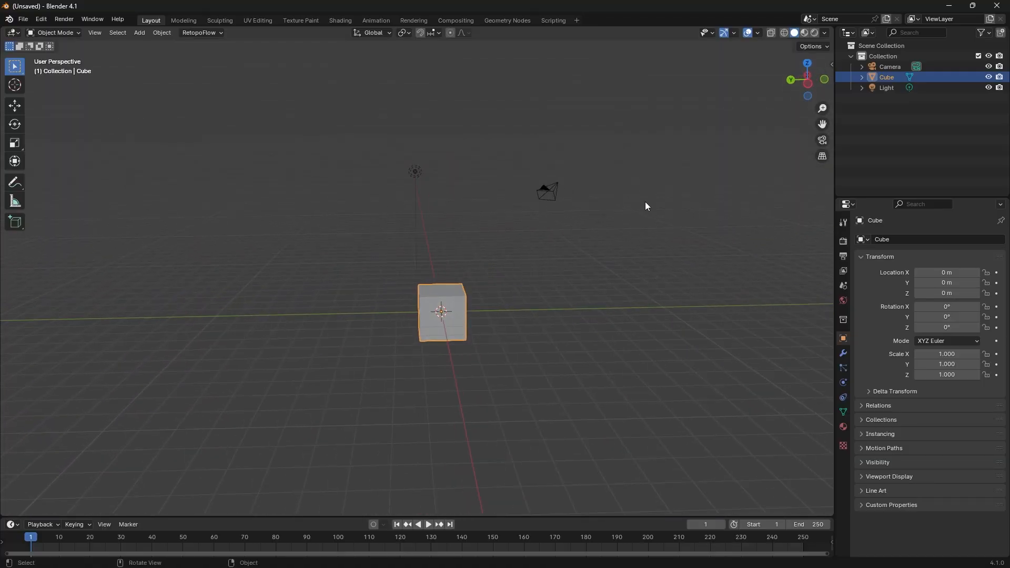
# - Delete the default camera, cube and light from the scene
pyautogui.moveTo(641, 126); pyautogui.dragTo(310, 413)
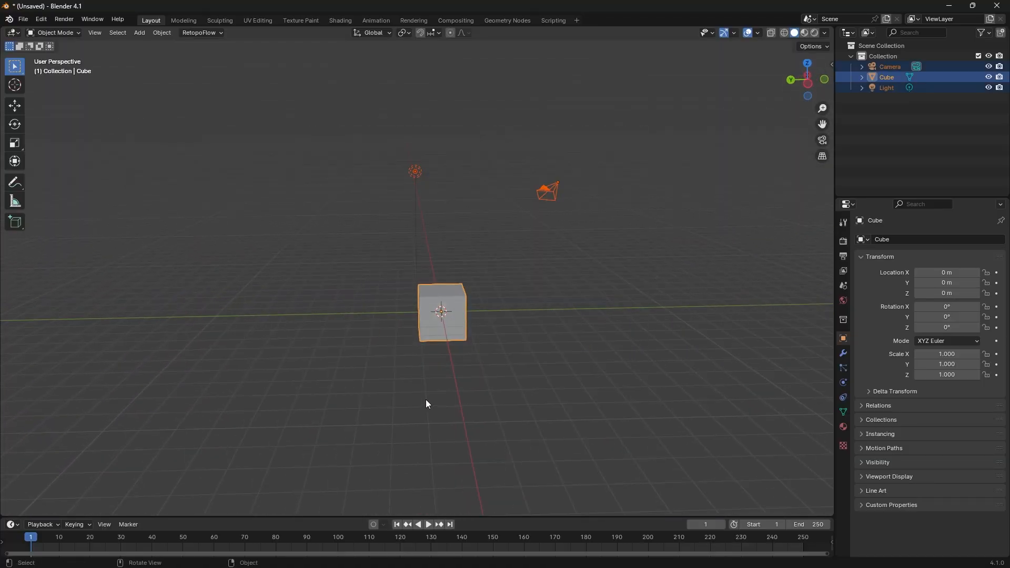
pyautogui.moveTo(426, 404); pyautogui.dragTo(555, 392, button='middle')
pyautogui.press('x')
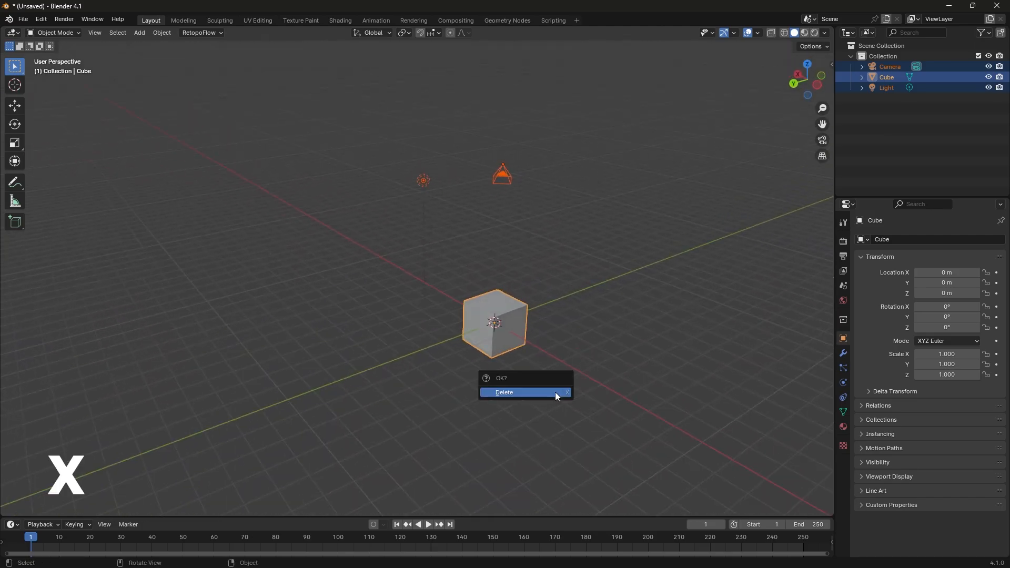
pyautogui.click(552, 393)
pyautogui.moveTo(617, 346); pyautogui.dragTo(555, 290, button='middle')
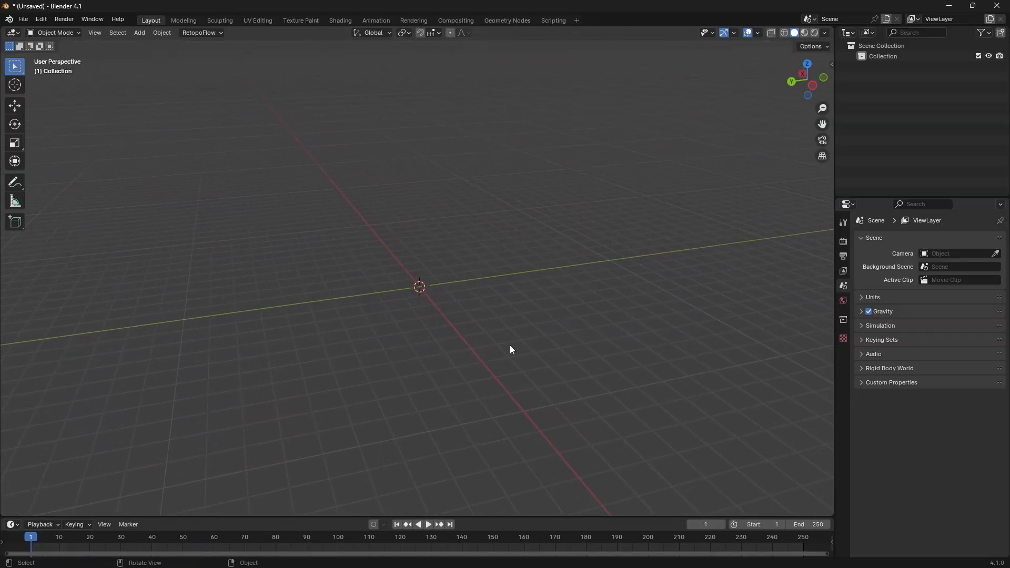
pyautogui.moveTo(509, 350); pyautogui.dragTo(510, 369, button='middle')
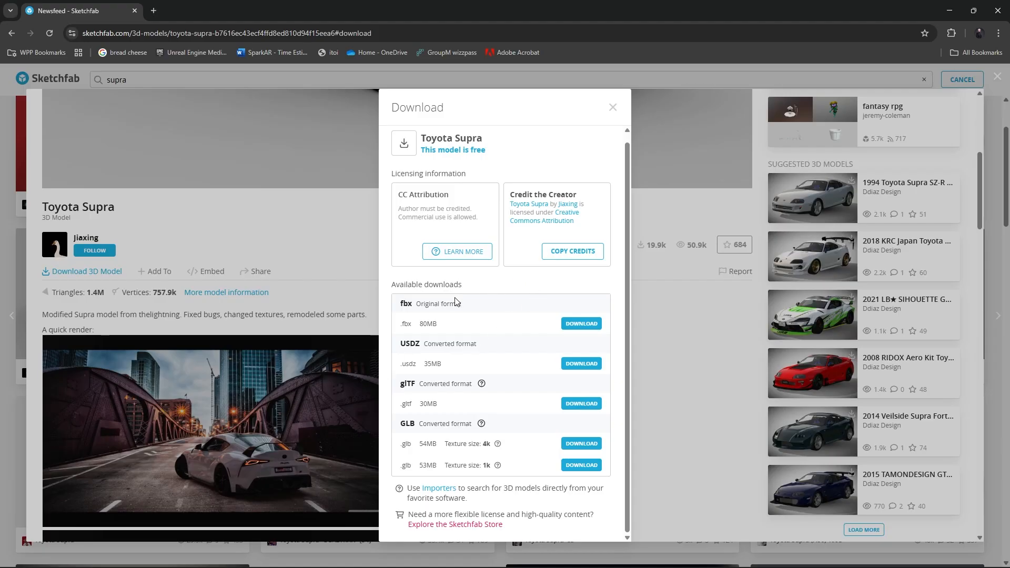
# - In the browser on Sketchfab, close the Toyota Supra download options and model page to return to the supra search results
pyautogui.click(613, 108)
pyautogui.scroll(2, 409, 262)
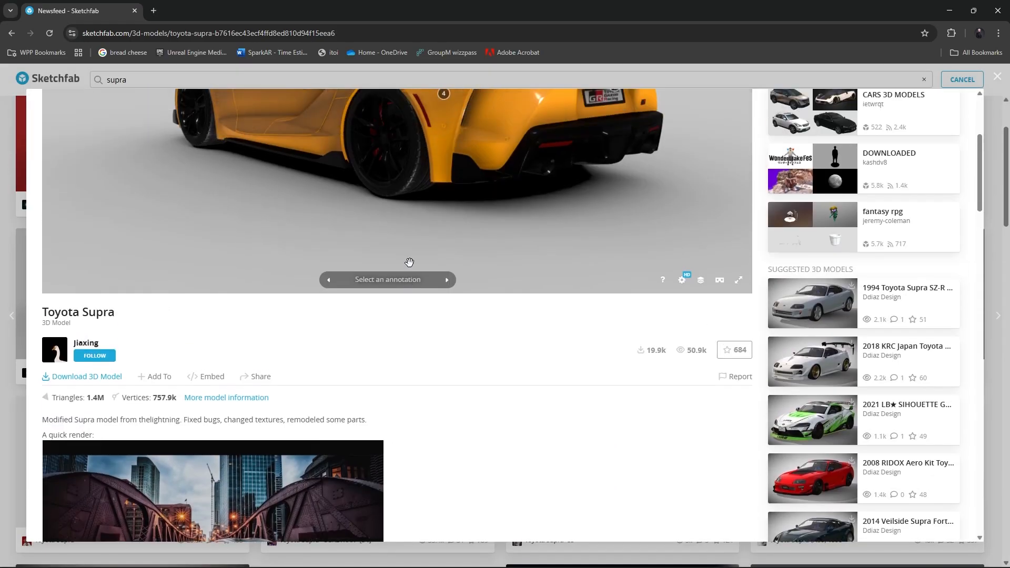
pyautogui.scroll(2, 98, 124)
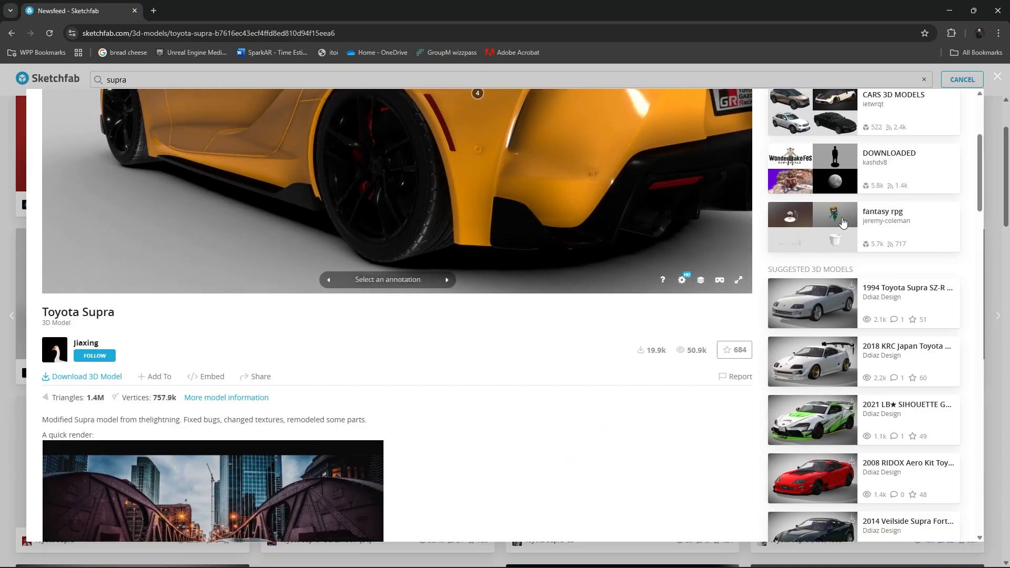
pyautogui.scroll(1, 929, 194)
pyautogui.scroll(3, 977, 154)
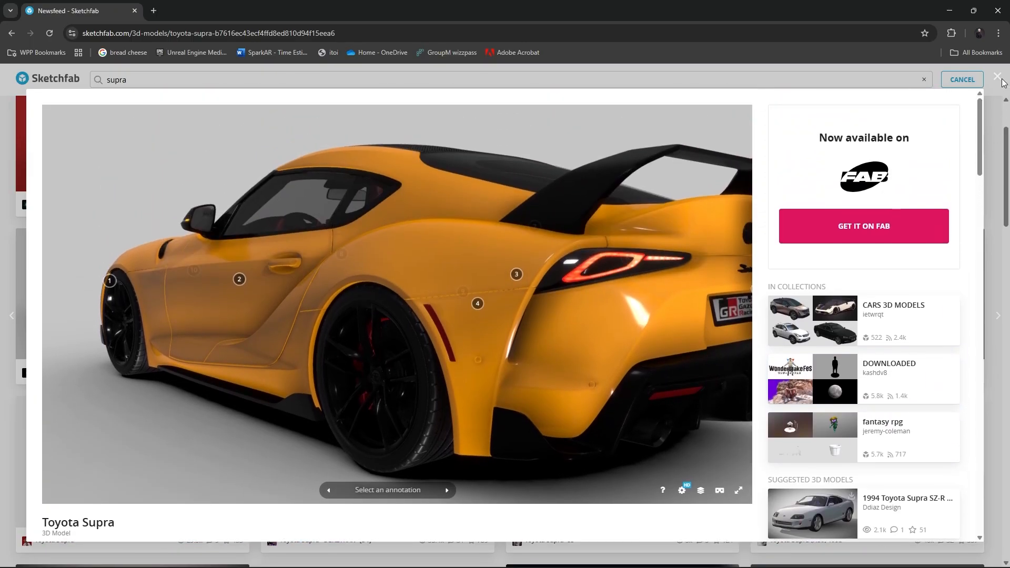
pyautogui.click(997, 76)
pyautogui.scroll(2, 361, 356)
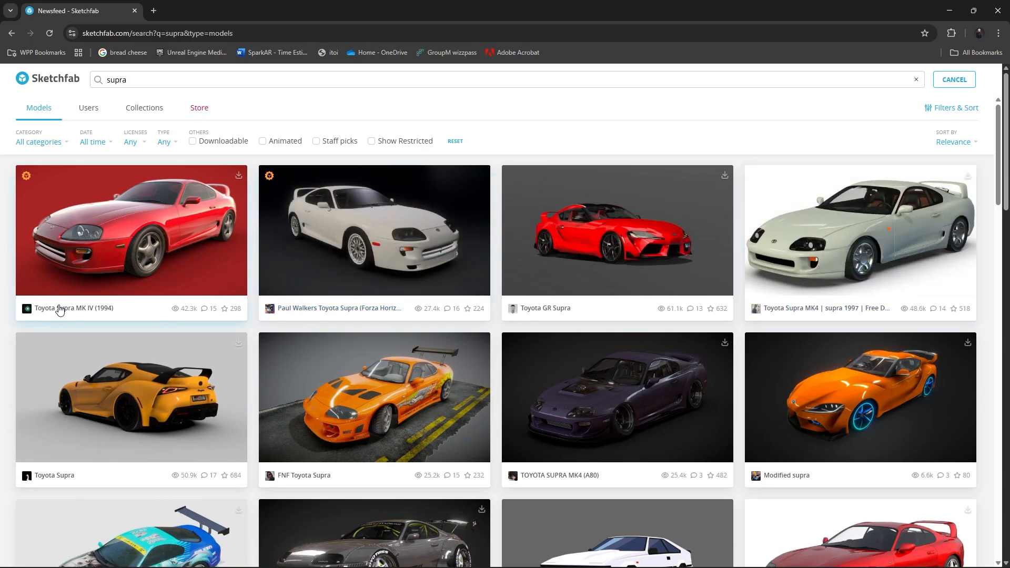
# - View the yellow Toyota Supra model page, close it and look through the other supra search results
pyautogui.click(68, 480)
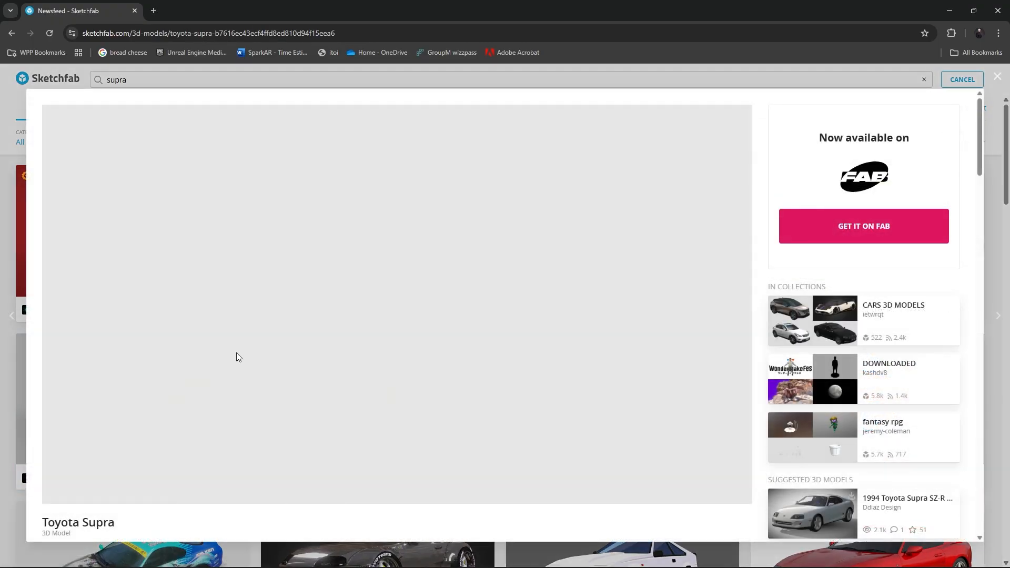
pyautogui.scroll(-4, 235, 353)
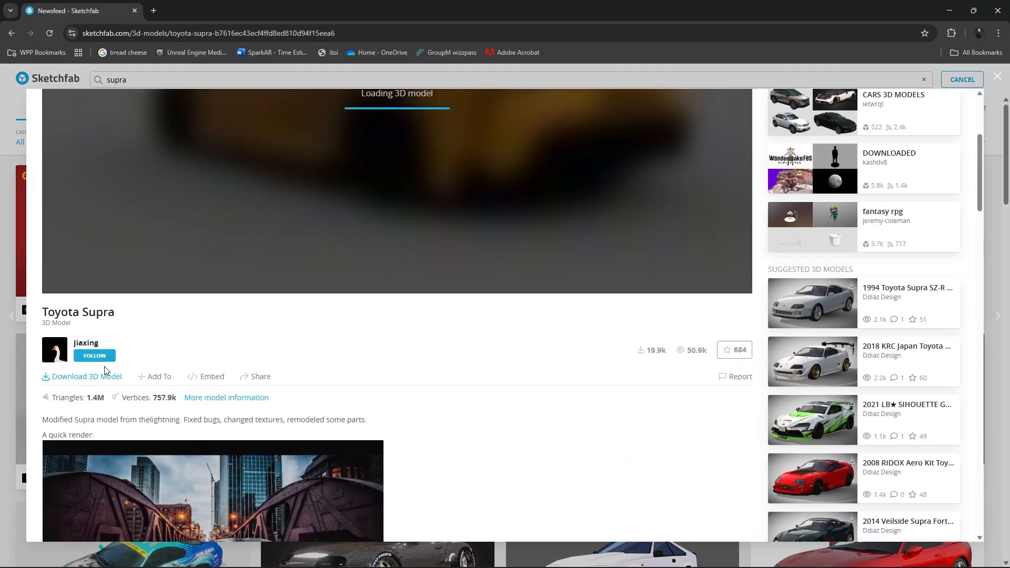
pyautogui.scroll(4, 970, 163)
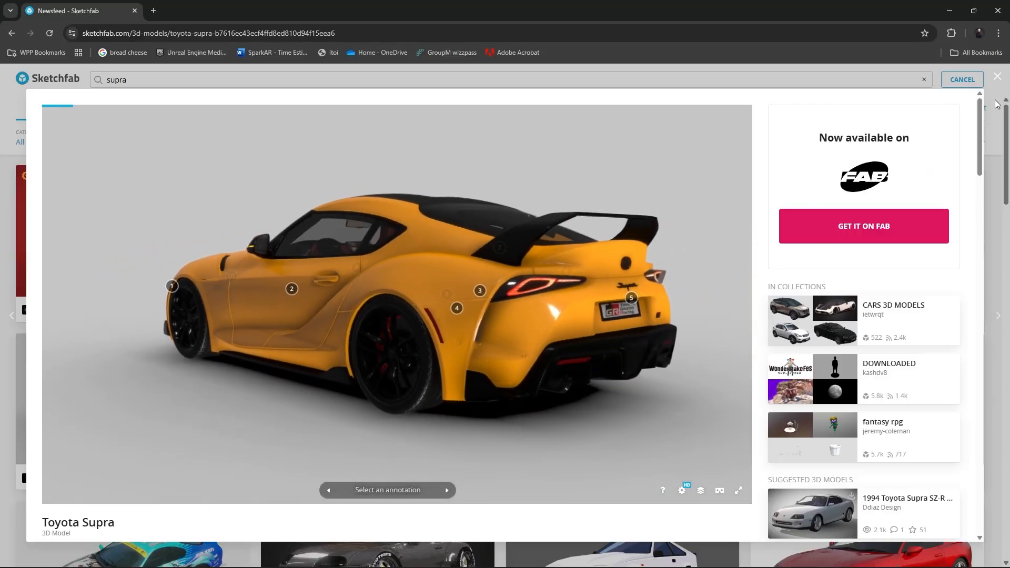
pyautogui.click(998, 77)
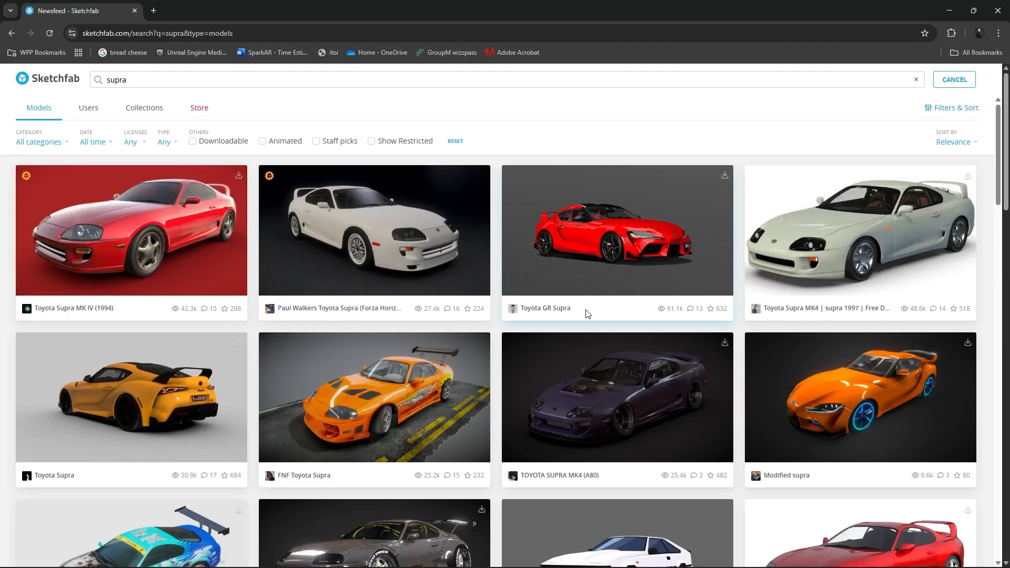
pyautogui.scroll(-8, 587, 314)
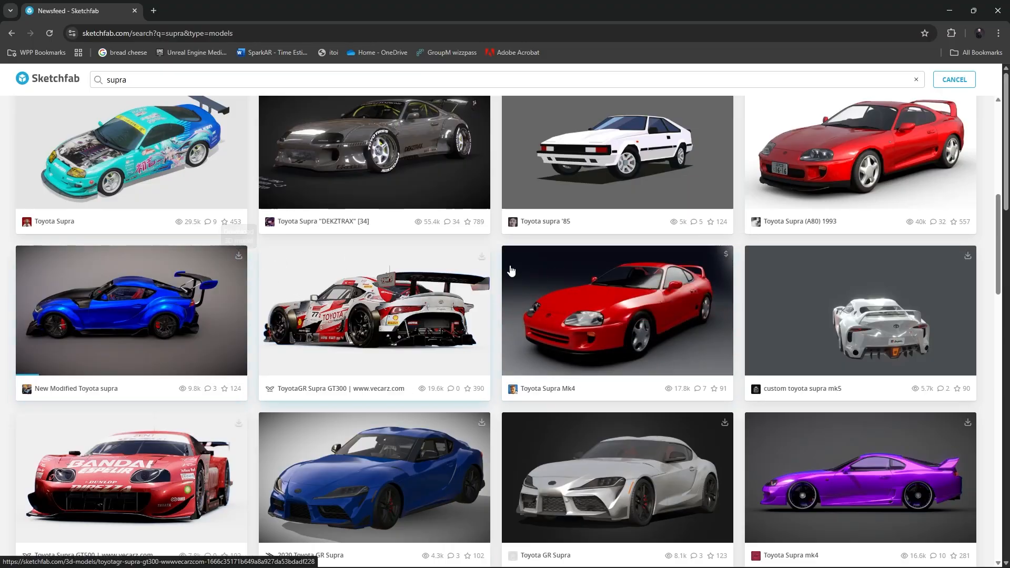
pyautogui.scroll(8, 620, 372)
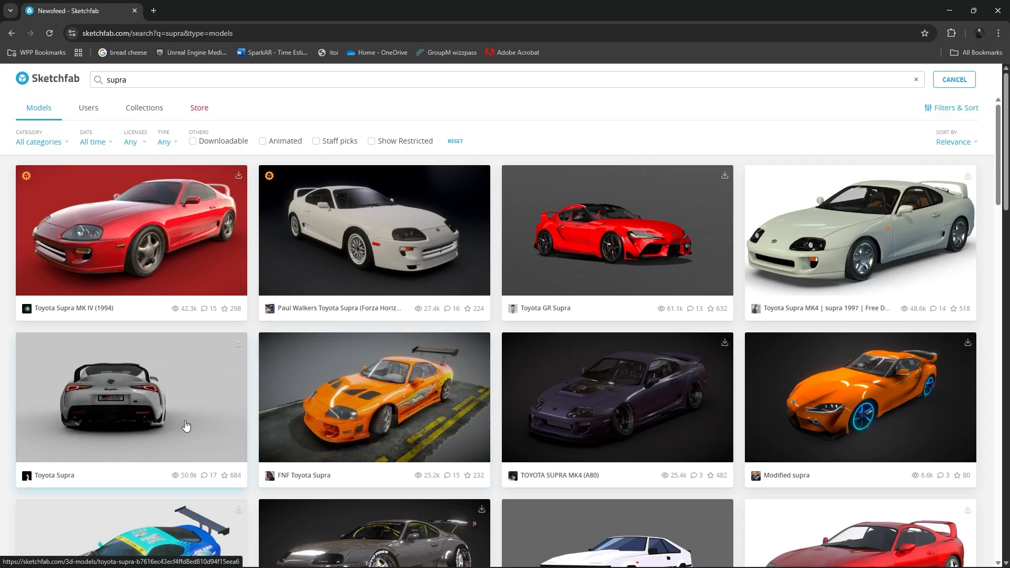
# - Review the yellow Toyota Supra's download formats and licensing information, and return to the search results
pyautogui.click(171, 388)
pyautogui.scroll(-5, 216, 411)
pyautogui.scroll(-1, 200, 411)
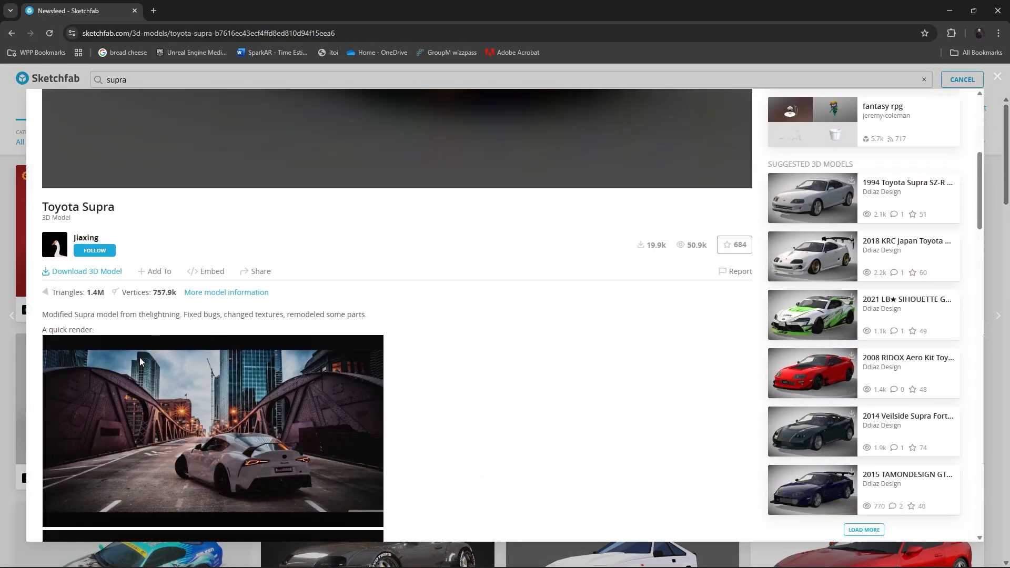
pyautogui.click(92, 271)
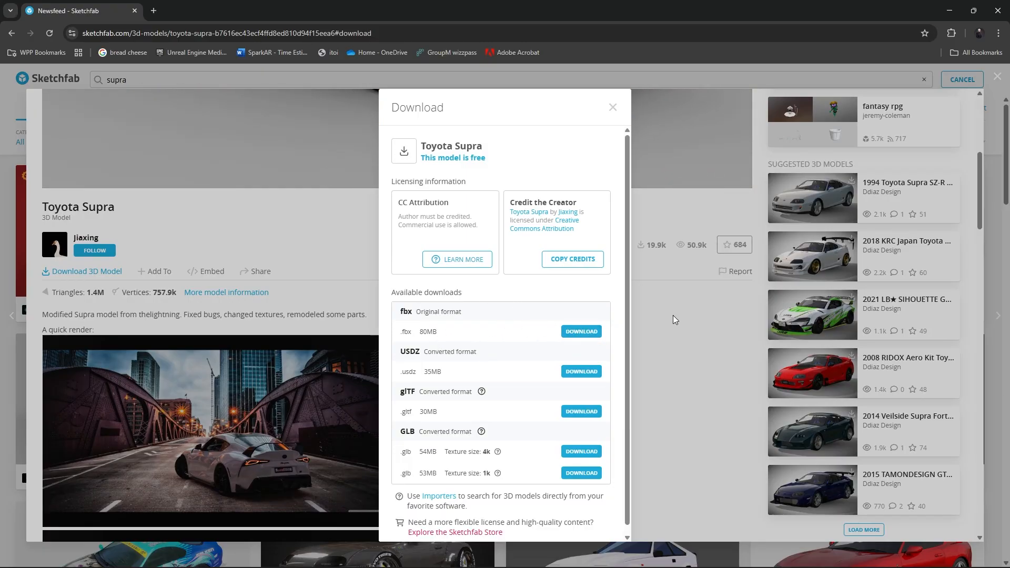
pyautogui.click(680, 351)
pyautogui.scroll(4, 721, 342)
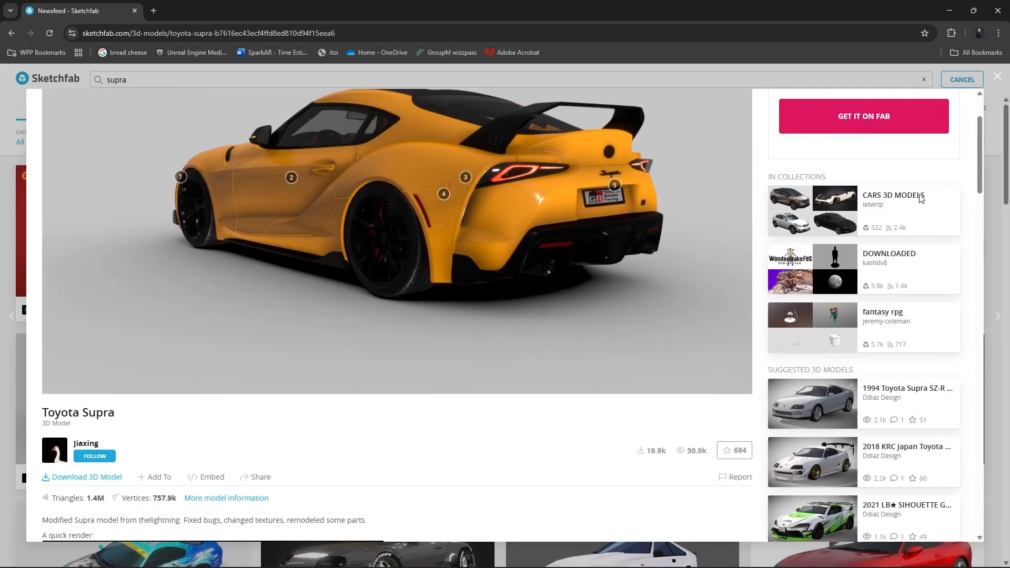
pyautogui.click(995, 82)
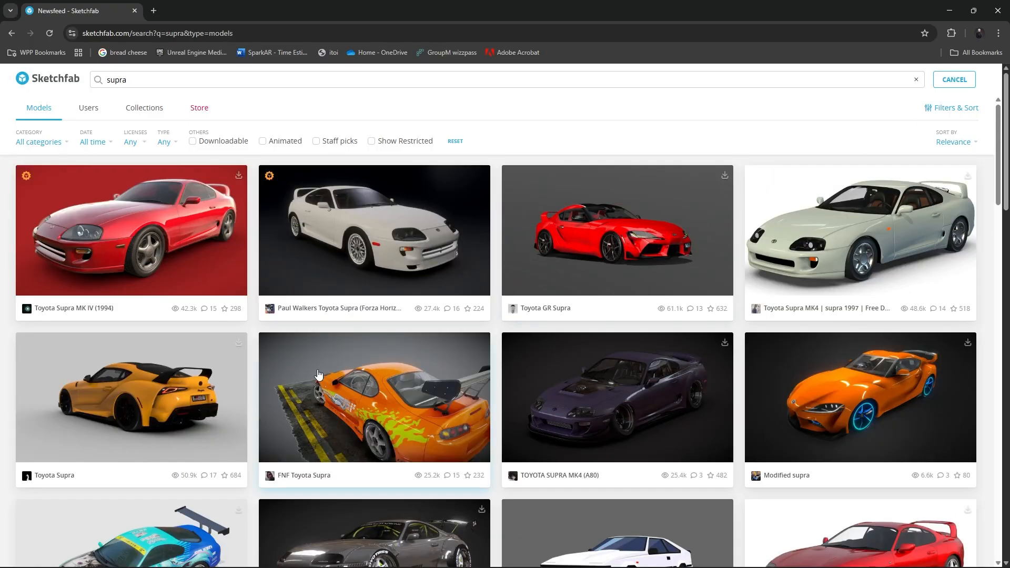
# - Browse further down the supra search results for alternative car models
pyautogui.scroll(-8, 320, 383)
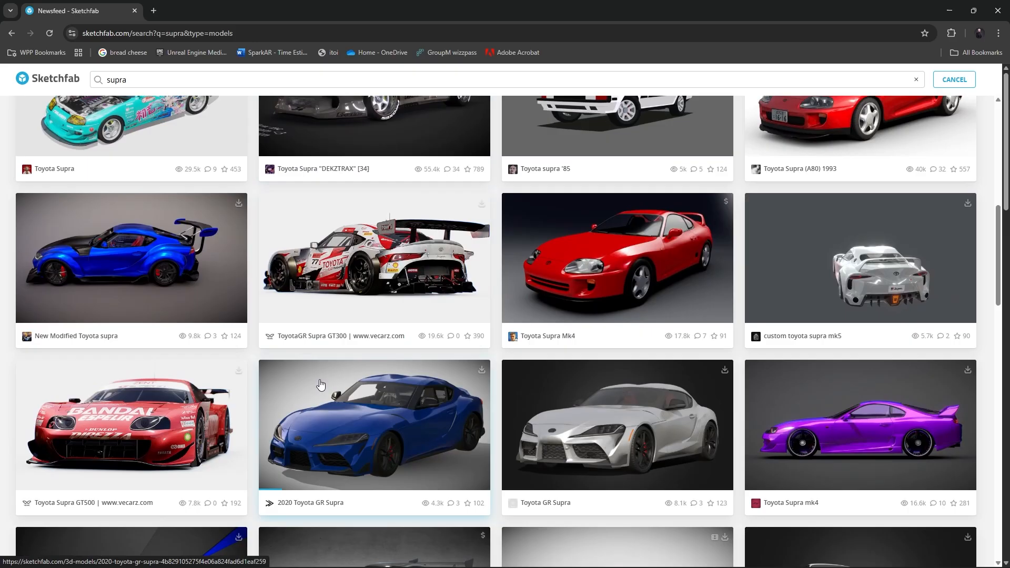
pyautogui.scroll(-6, 320, 383)
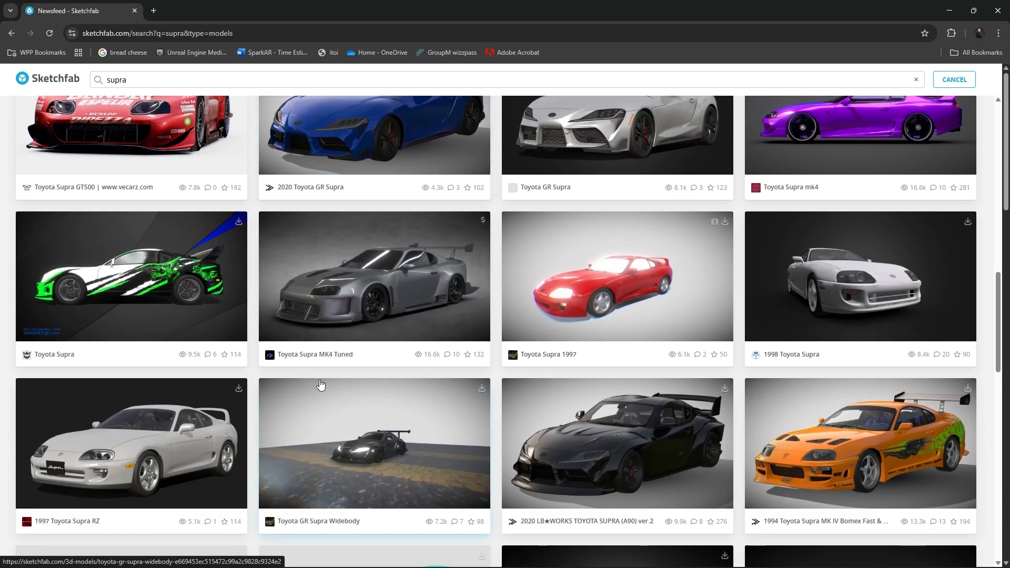
pyautogui.scroll(11, 320, 384)
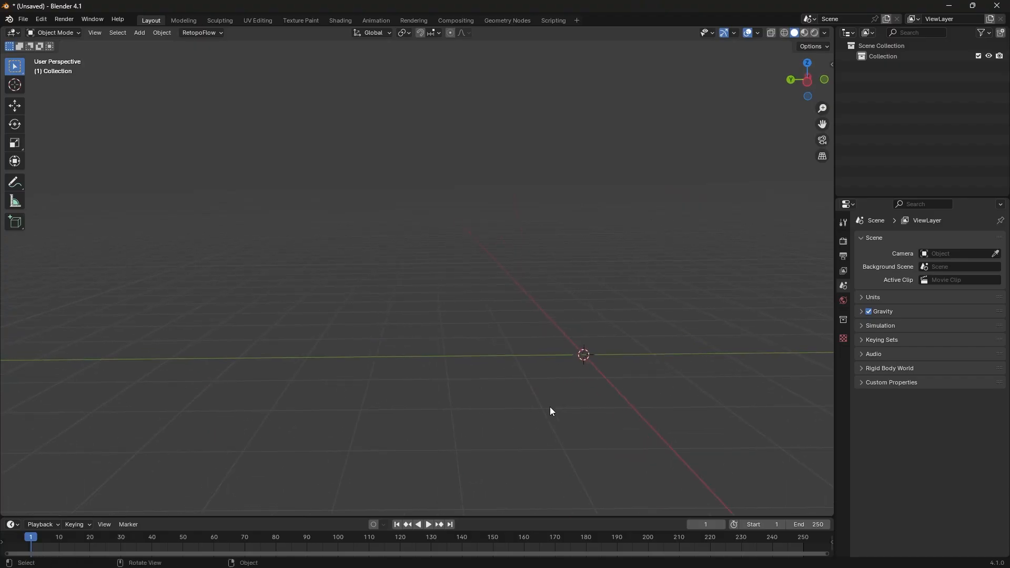
# - Switch to Blender and import the Toyota Supra FBX model from the toyota-supra source folder in Downloads
pyautogui.keyDown('shift'); pyautogui.moveTo(550, 408); pyautogui.dragTo(463, 360, button='middle'); pyautogui.keyUp('shift')
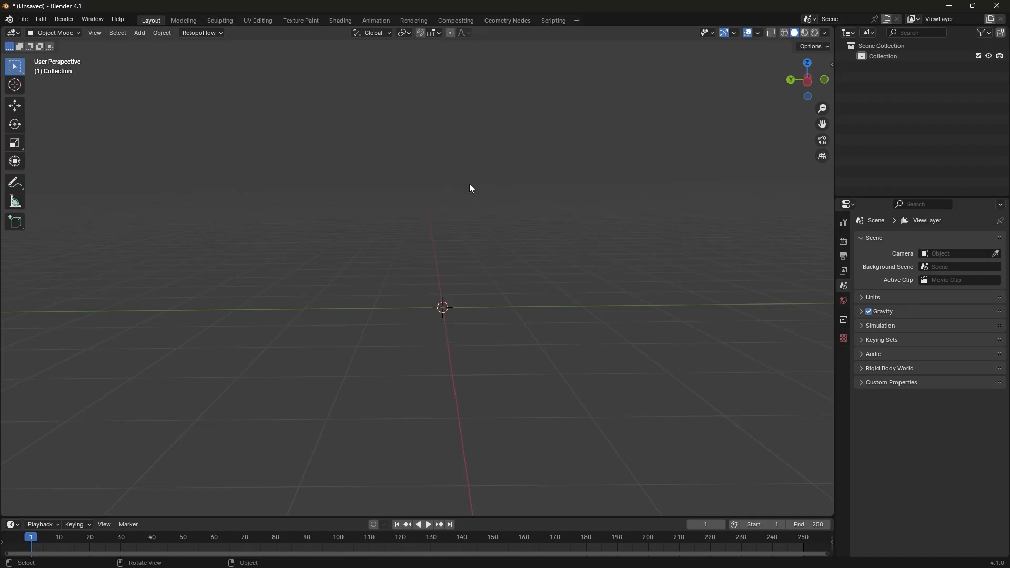
pyautogui.click(23, 21)
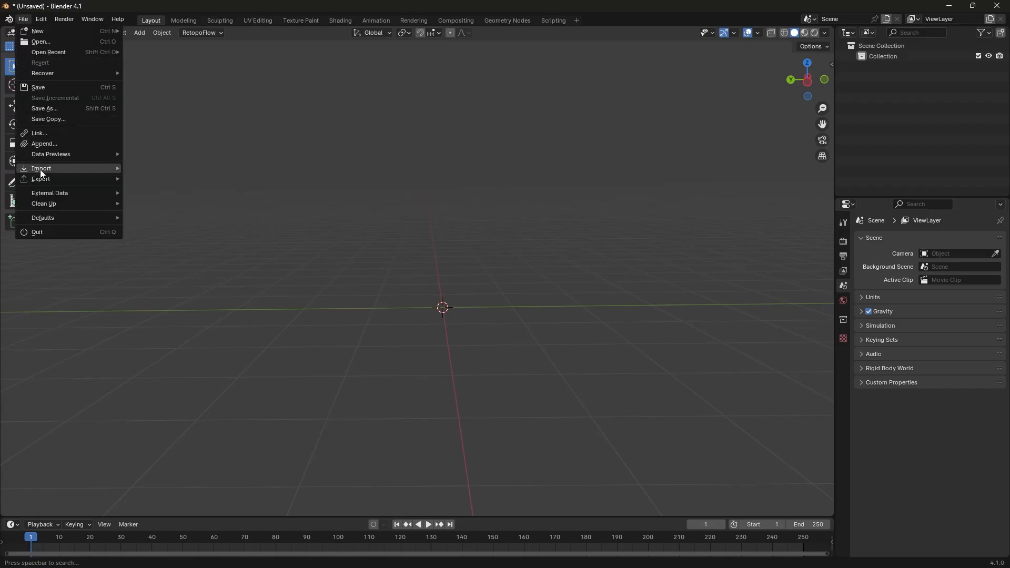
pyautogui.moveTo(43, 171)
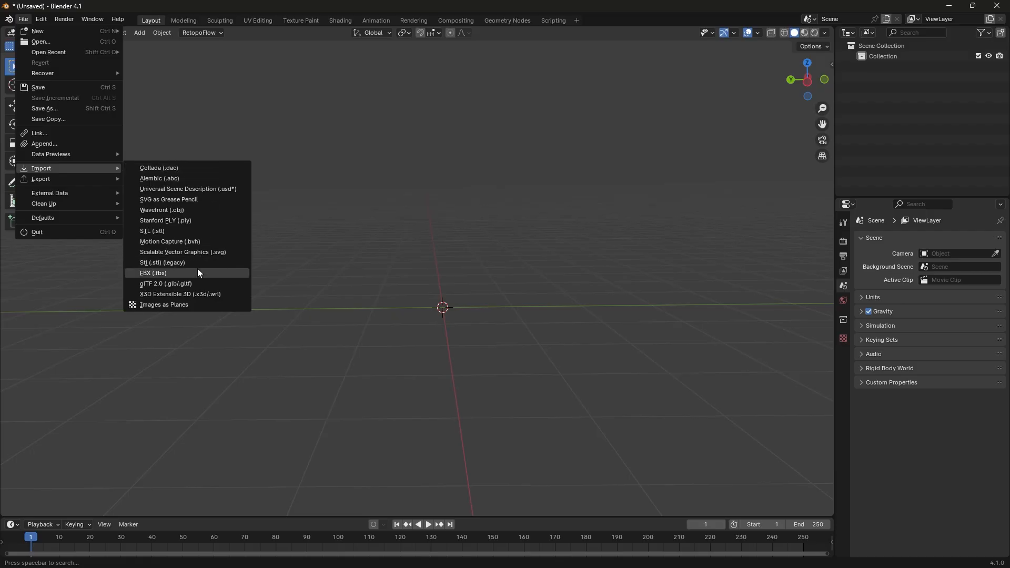
pyautogui.click(156, 273)
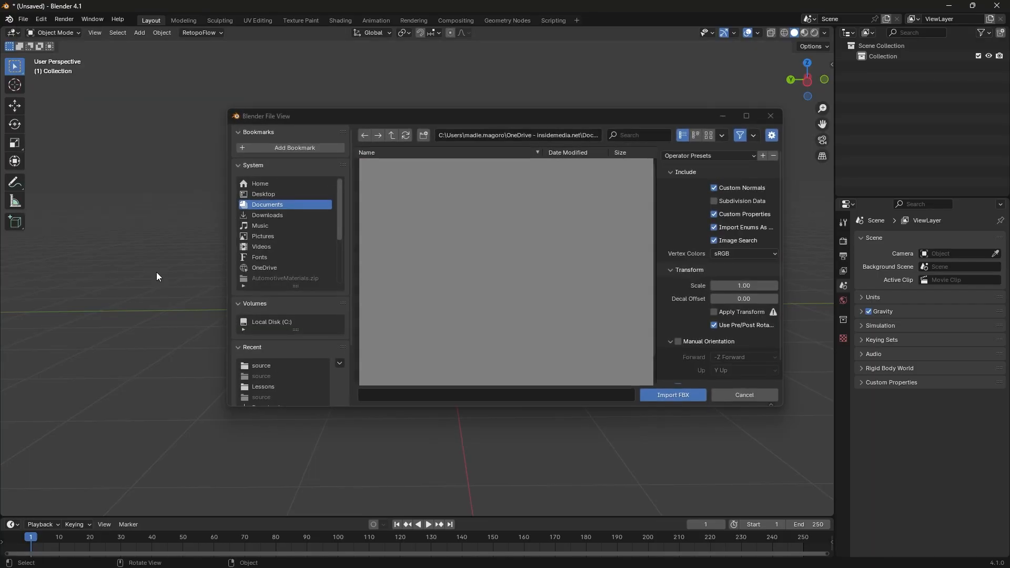
pyautogui.click(277, 215)
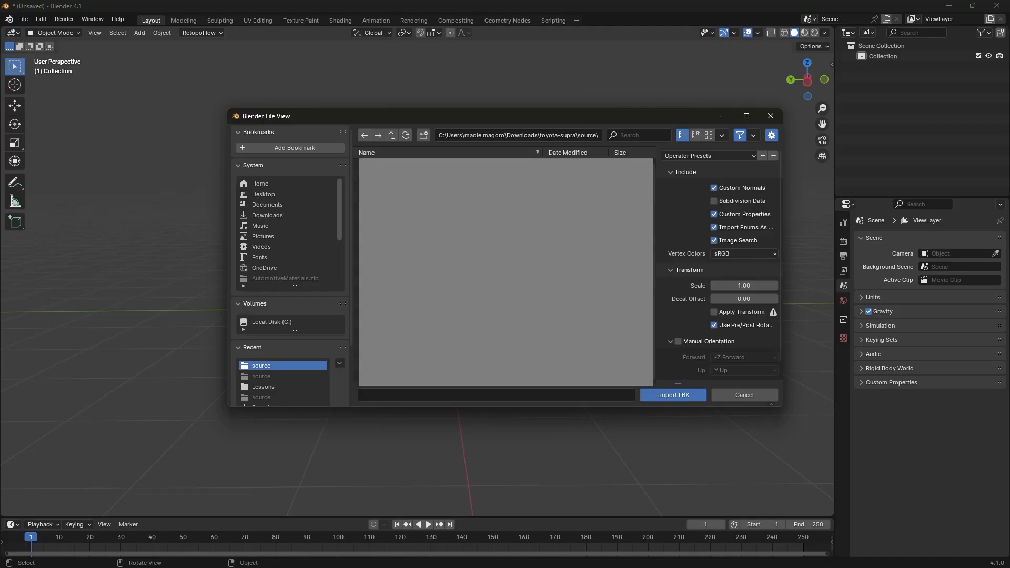
pyautogui.click(665, 396)
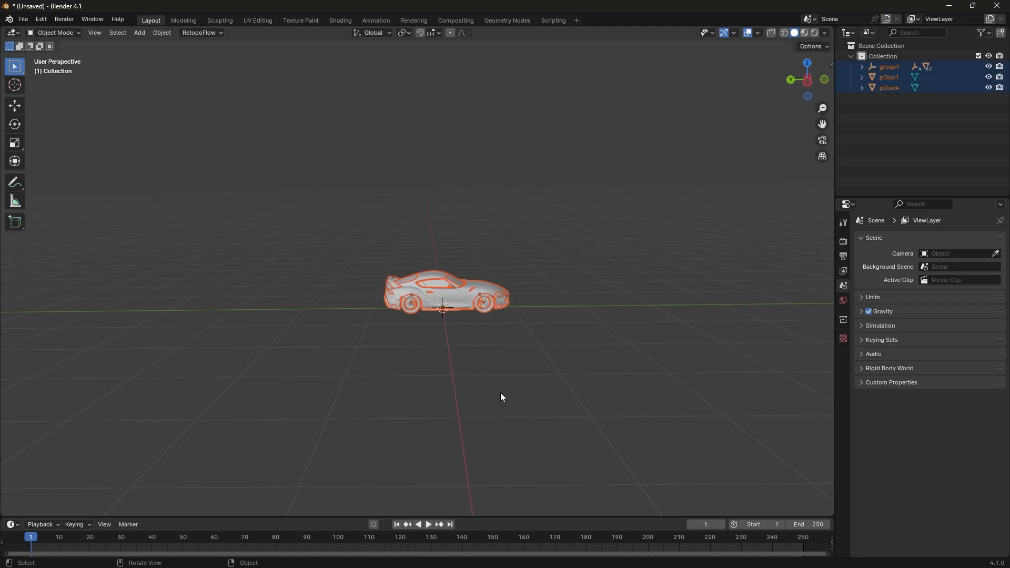
# - Inspect the imported car from the side and select all of its parts
pyautogui.moveTo(540, 340); pyautogui.dragTo(513, 412, button='middle')
pyautogui.click(377, 382)
pyautogui.scroll(3, 506, 402)
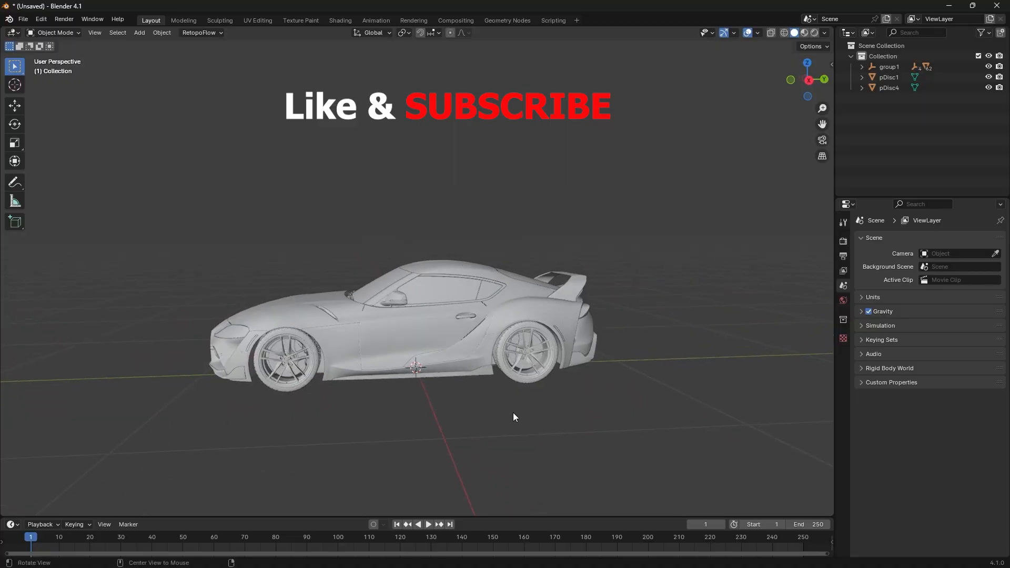
pyautogui.moveTo(646, 234); pyautogui.dragTo(194, 475)
pyautogui.moveTo(242, 462); pyautogui.dragTo(330, 448, button='middle')
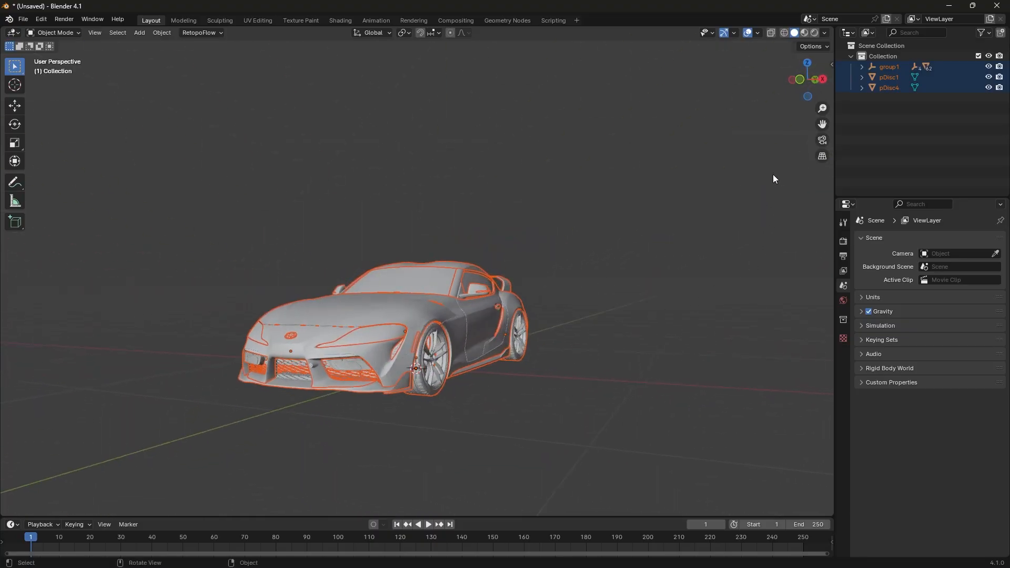
# - Turn on the Face Orientation overlay and examine the car's body, wheels and rear spoiler for flipped faces
pyautogui.click(758, 34)
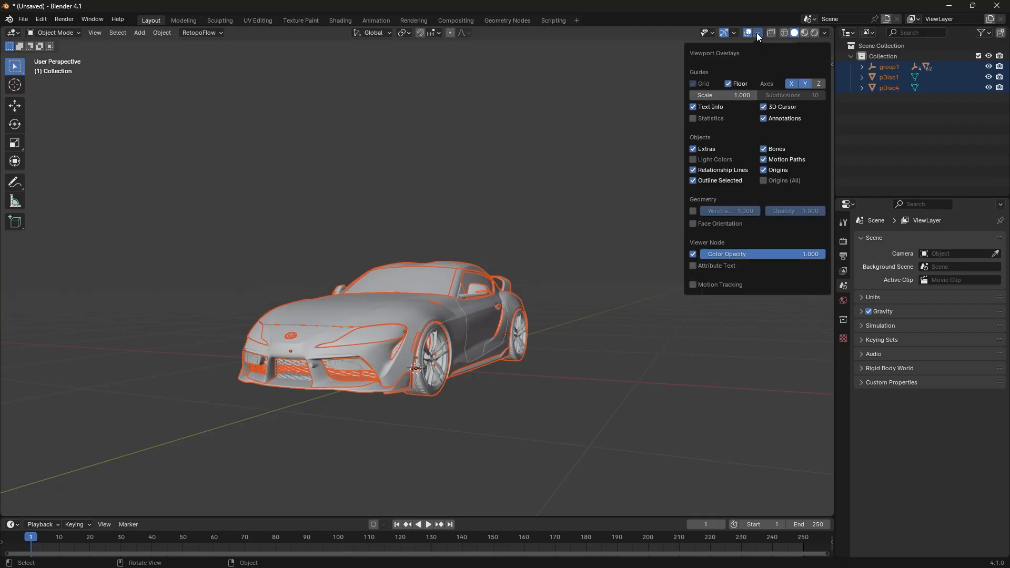
pyautogui.click(693, 223)
pyautogui.moveTo(616, 354); pyautogui.dragTo(531, 398, button='middle')
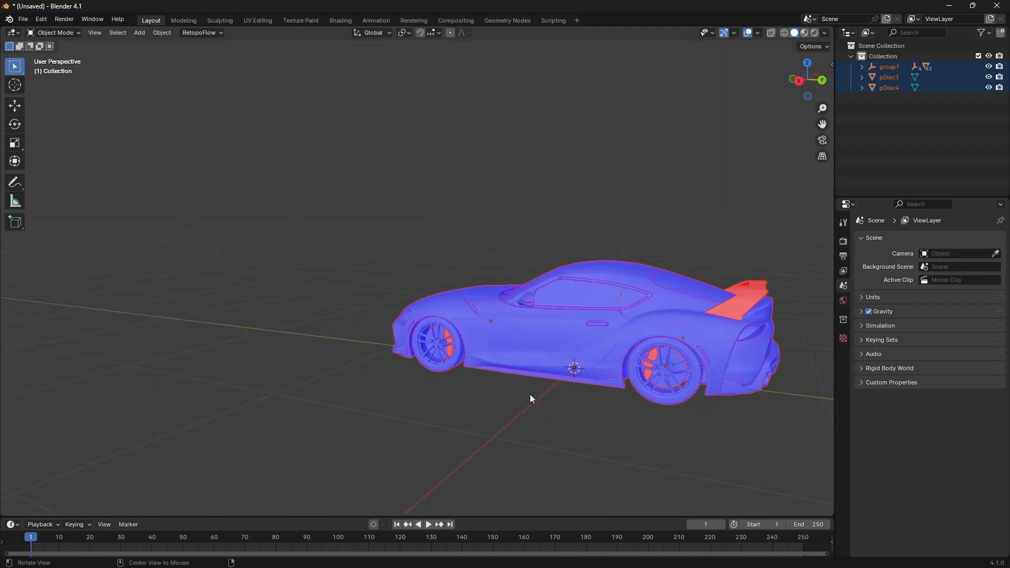
pyautogui.moveTo(642, 405); pyautogui.dragTo(479, 425, button='middle')
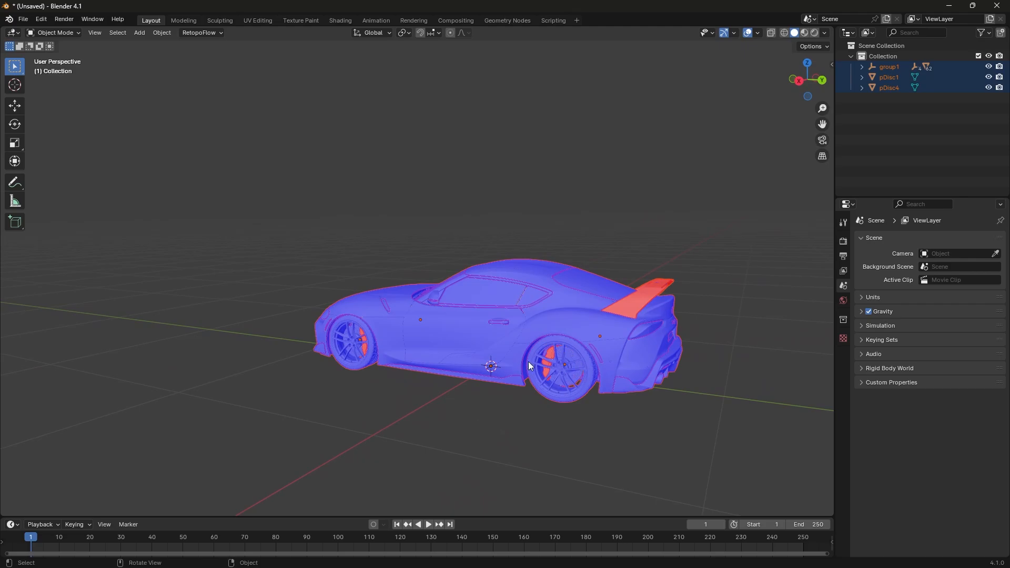
# - Examine the car's front bumper, wheels and rear spoiler from several sides for flipped faces
pyautogui.scroll(2, 529, 375)
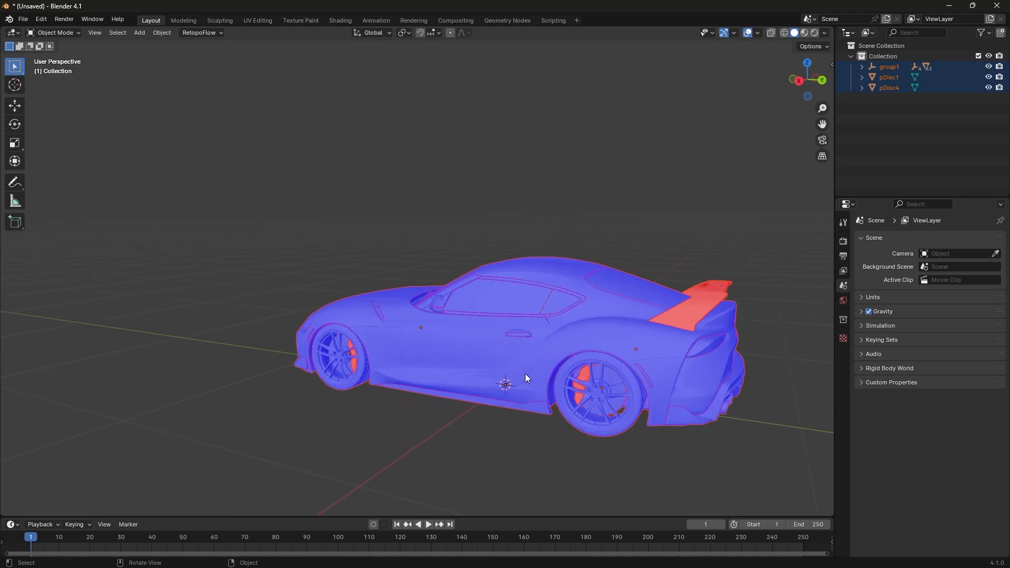
pyautogui.keyDown('alt'); pyautogui.moveTo(516, 403); pyautogui.dragTo(519, 394); pyautogui.keyUp('alt')
pyautogui.keyDown('alt'); pyautogui.keyDown('shift'); pyautogui.moveTo(561, 421); pyautogui.dragTo(501, 405); pyautogui.keyUp('shift'); pyautogui.keyUp('alt')
pyautogui.moveTo(502, 409); pyautogui.dragTo(401, 300, button='middle')
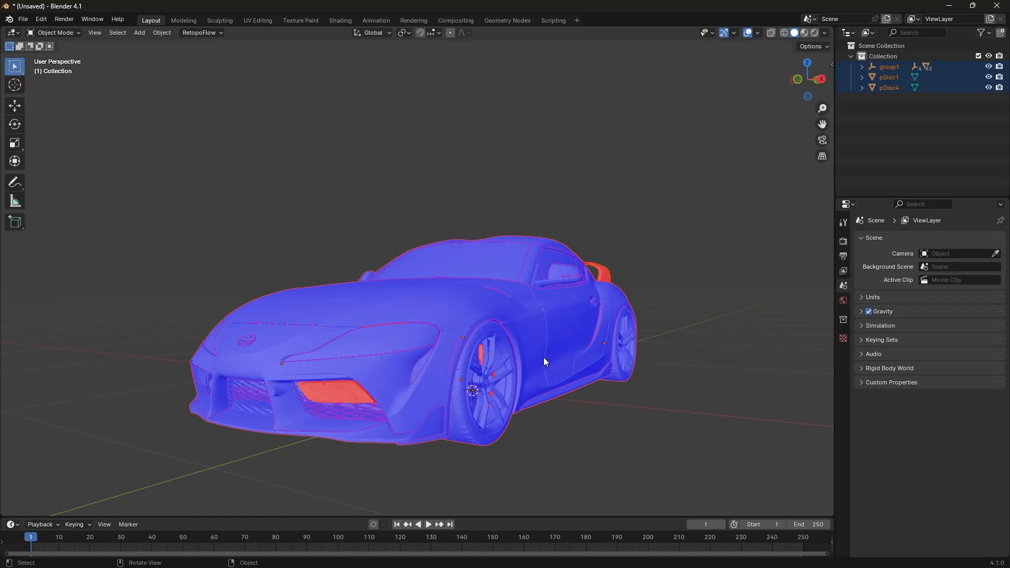
pyautogui.moveTo(658, 254); pyautogui.dragTo(531, 333, button='middle')
pyautogui.click(490, 352)
pyautogui.moveTo(597, 216); pyautogui.dragTo(525, 254, button='middle')
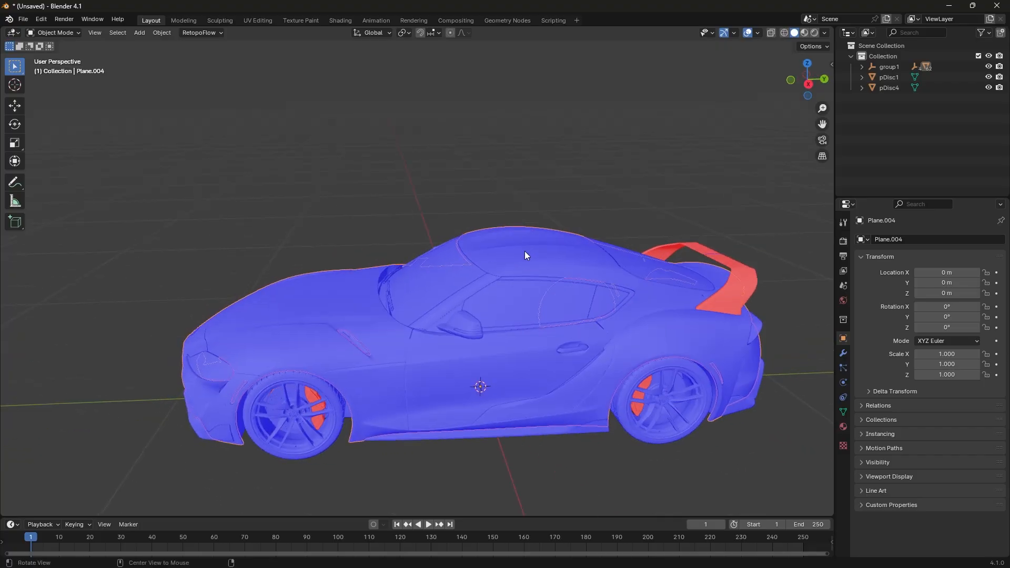
pyautogui.click(733, 291)
pyautogui.moveTo(772, 279); pyautogui.dragTo(551, 318, button='middle')
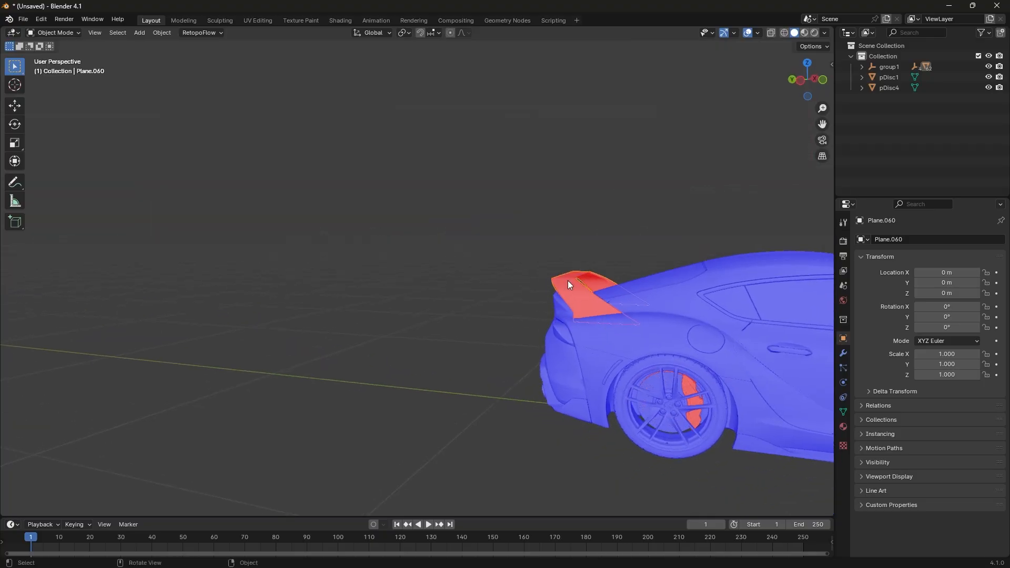
pyautogui.moveTo(567, 280); pyautogui.dragTo(576, 307, button='middle')
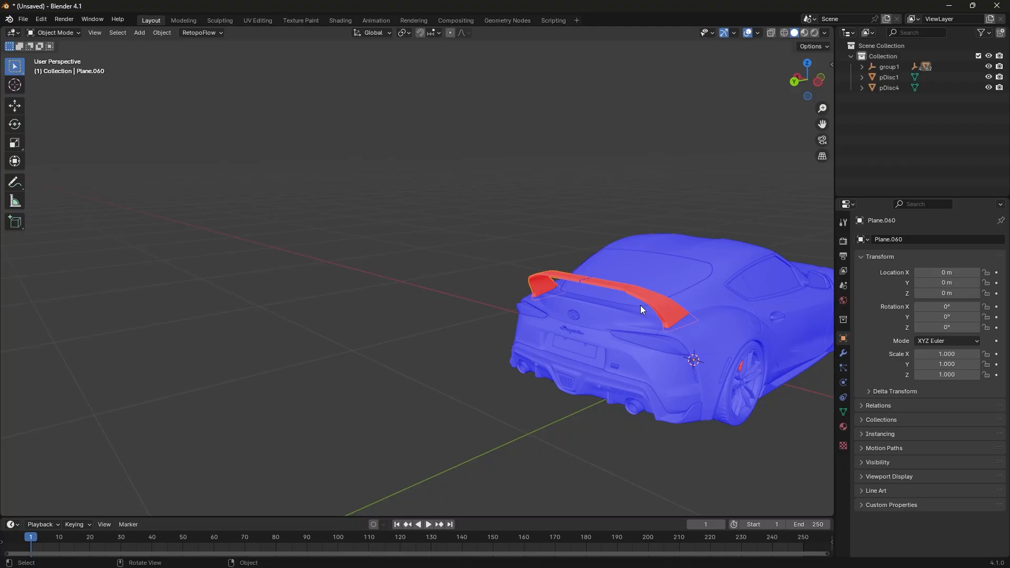
pyautogui.moveTo(640, 309); pyautogui.dragTo(749, 373, button='middle')
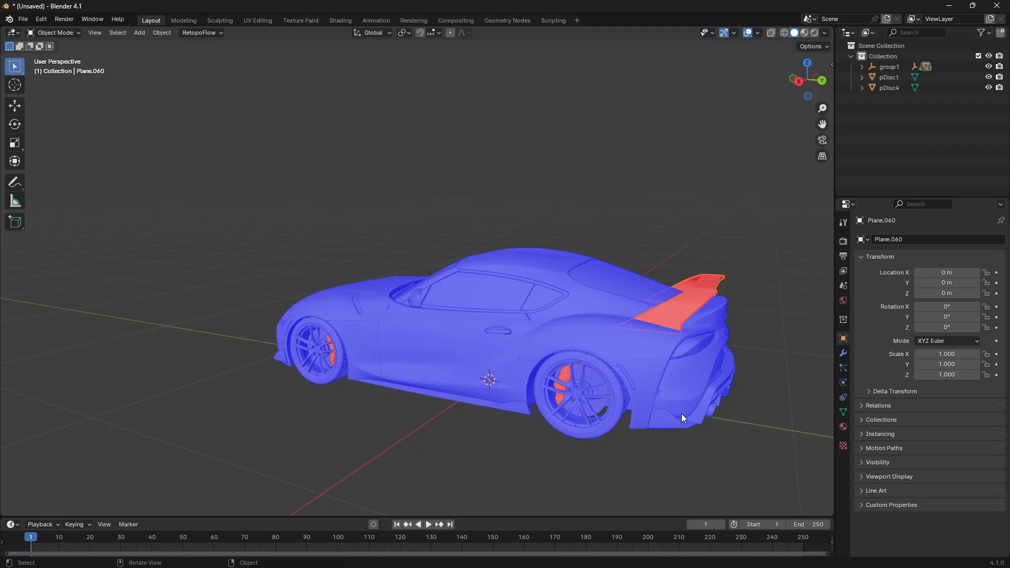
pyautogui.moveTo(680, 414)
pyautogui.mouseDown(button='middle')
pyautogui.moveTo(698, 398)
pyautogui.moveTo(666, 398)
pyautogui.moveTo(666, 431)
pyautogui.moveTo(688, 421)
pyautogui.moveTo(673, 420)
pyautogui.moveTo(681, 429)
pyautogui.mouseUp(button='middle')
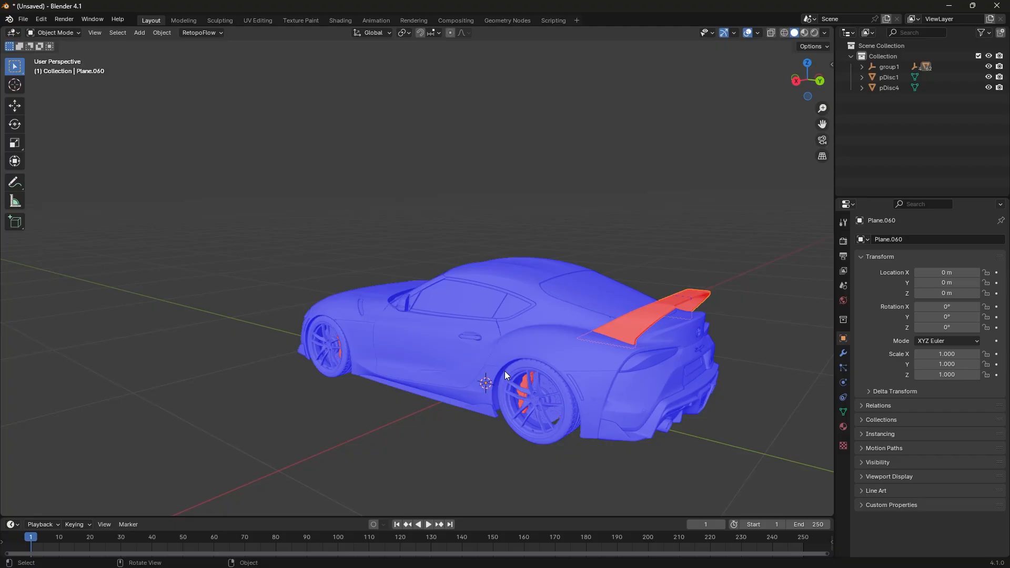
# - Check the brake calipers and the front bumper inlet for flipped faces, selecting each part in turn
pyautogui.moveTo(504, 371); pyautogui.dragTo(541, 374, button='middle')
pyautogui.click(589, 397)
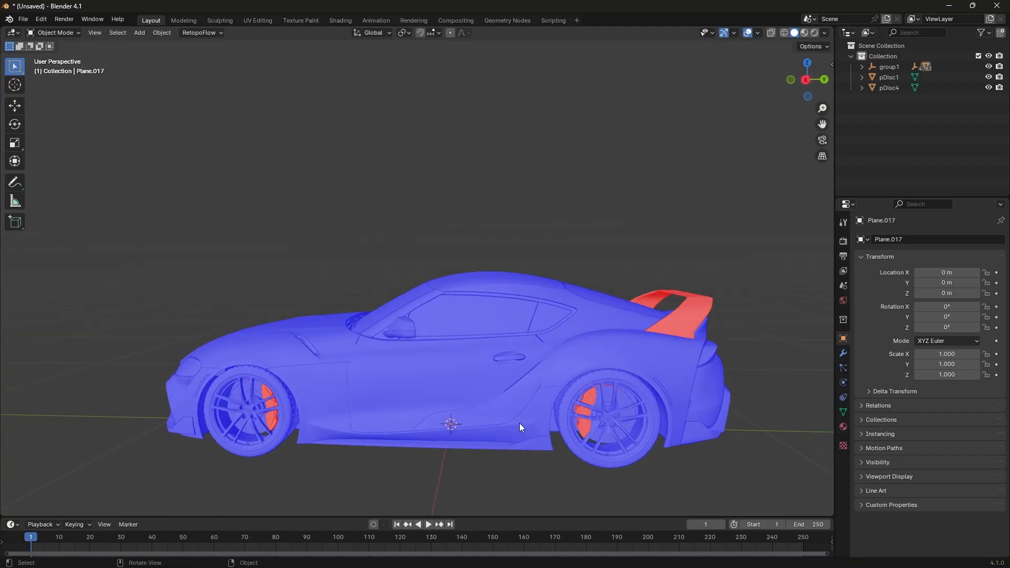
pyautogui.click(270, 404)
pyautogui.moveTo(271, 404); pyautogui.dragTo(541, 451, button='middle')
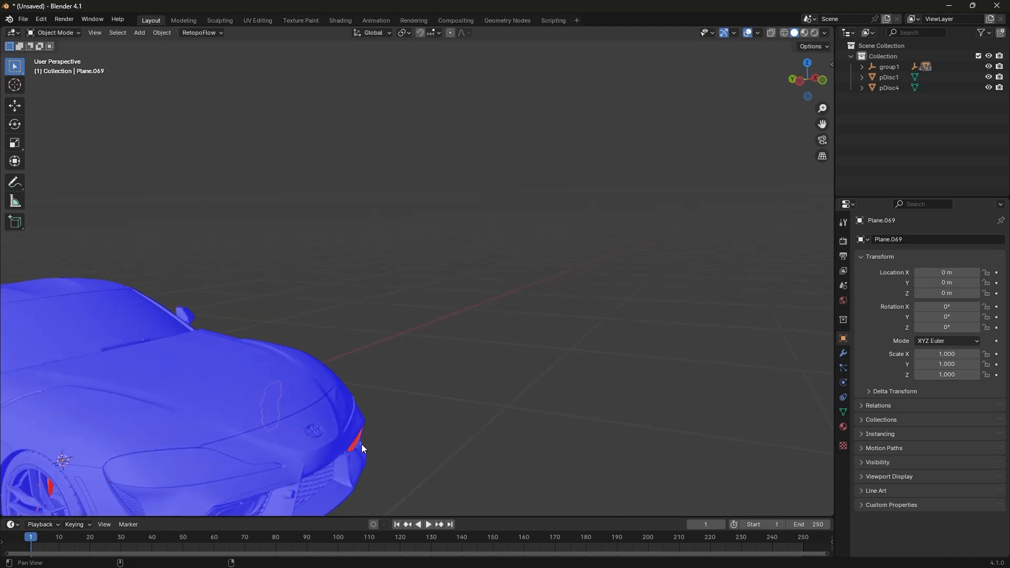
pyautogui.keyDown('shift'); pyautogui.moveTo(284, 449); pyautogui.dragTo(589, 344, button='middle'); pyautogui.keyUp('shift')
pyautogui.moveTo(213, 311); pyautogui.dragTo(279, 384, button='middle')
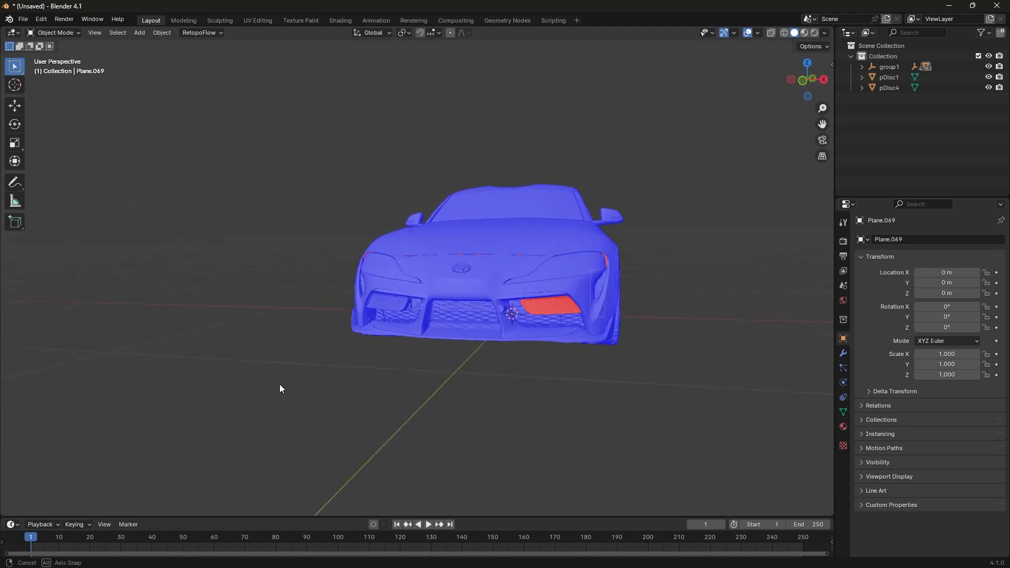
pyautogui.click(541, 305)
pyautogui.moveTo(601, 371); pyautogui.dragTo(594, 444, button='middle')
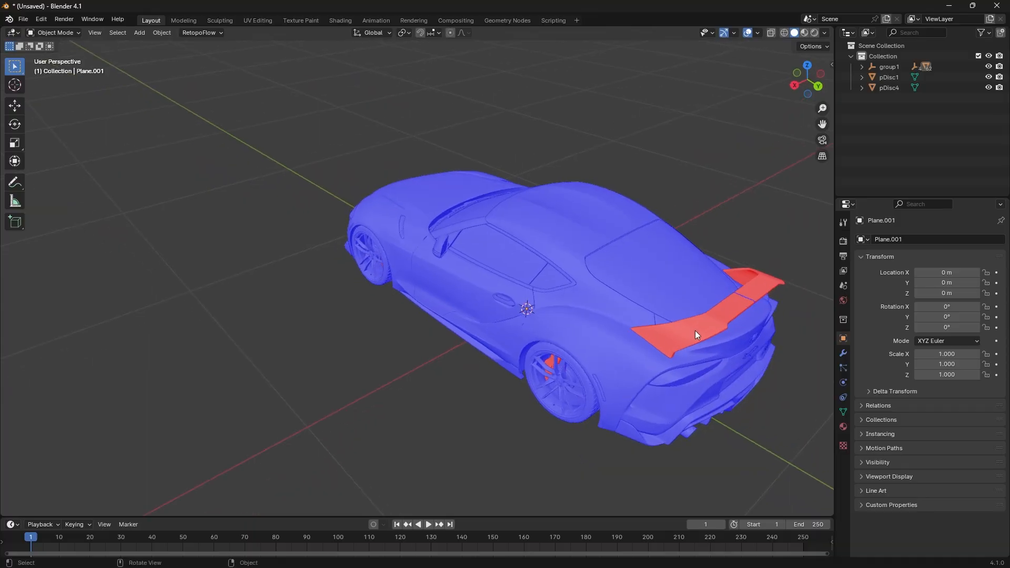
# - Recalculate the normals of the rear spoiler's whole mesh in Edit Mode, then return to Object Mode
pyautogui.click(695, 332)
pyautogui.moveTo(531, 427); pyautogui.dragTo(450, 434, button='middle')
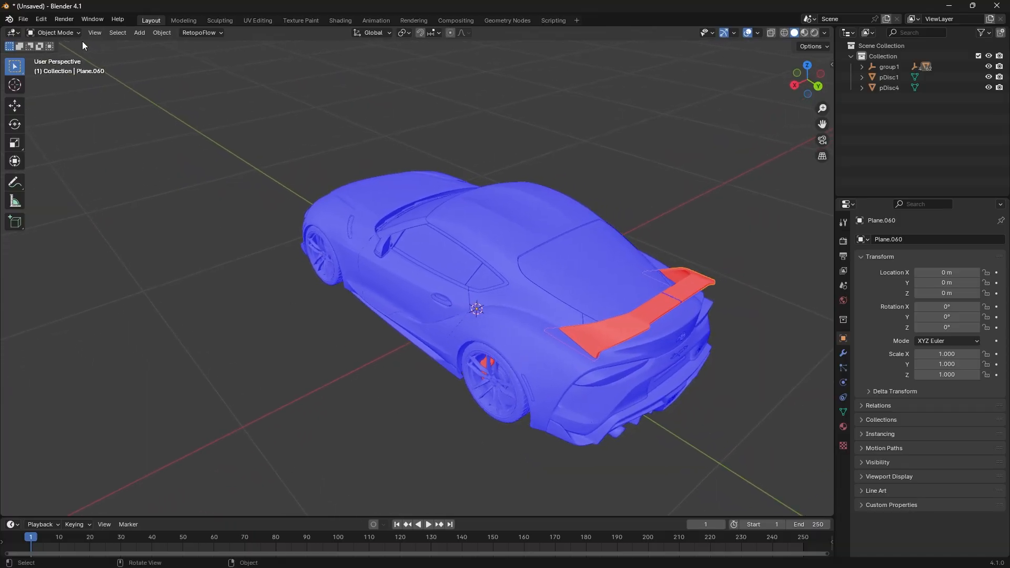
pyautogui.click(71, 33)
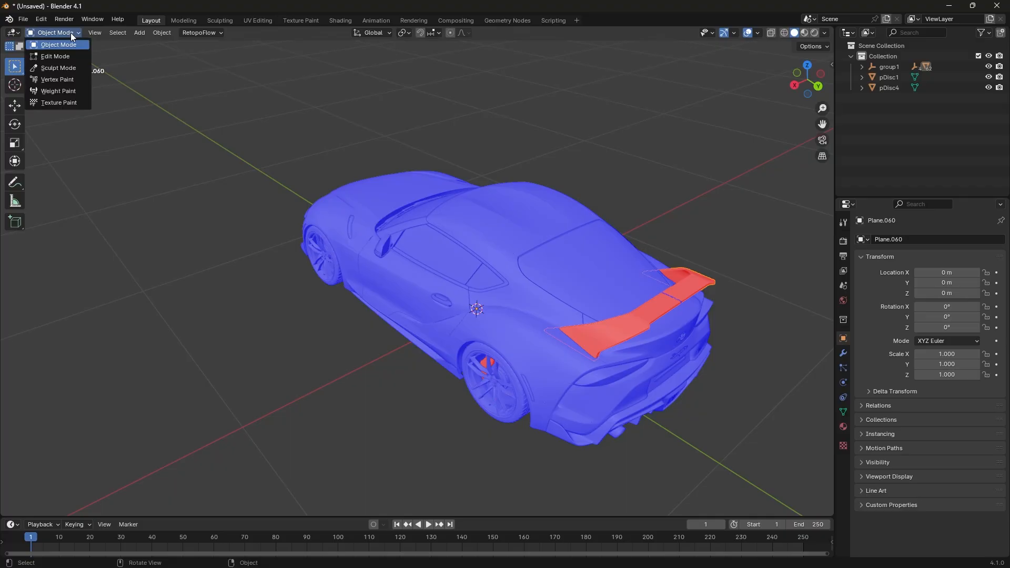
pyautogui.click(54, 58)
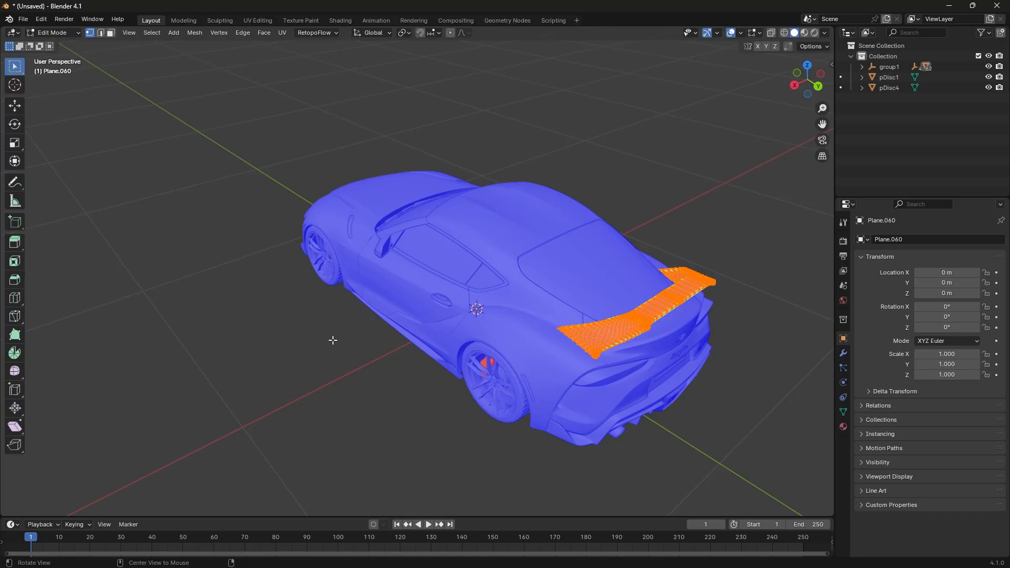
pyautogui.moveTo(331, 340); pyautogui.dragTo(361, 289, button='middle')
pyautogui.moveTo(386, 412); pyautogui.dragTo(348, 400, button='middle')
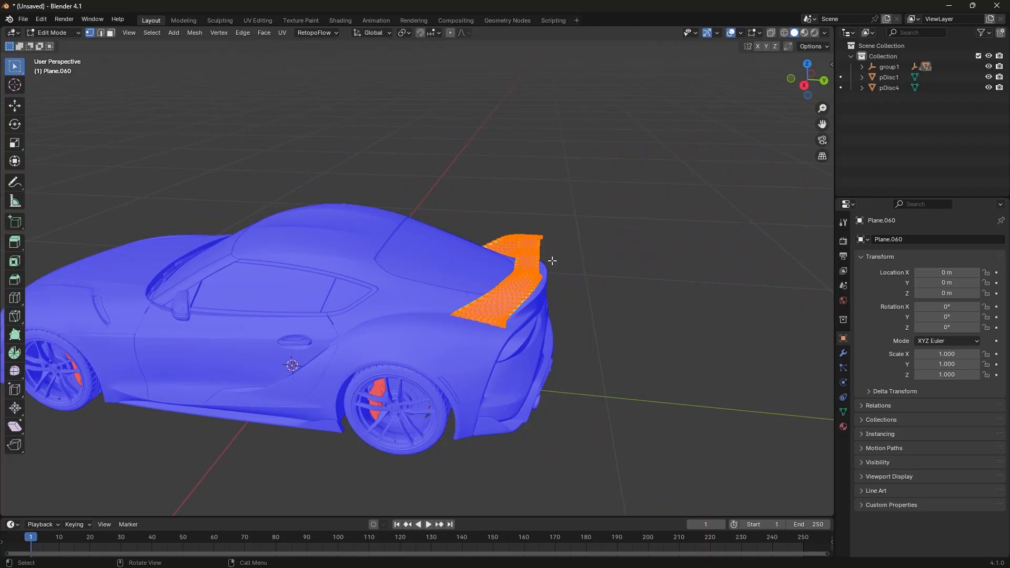
pyautogui.moveTo(601, 305); pyautogui.dragTo(606, 297, button='middle')
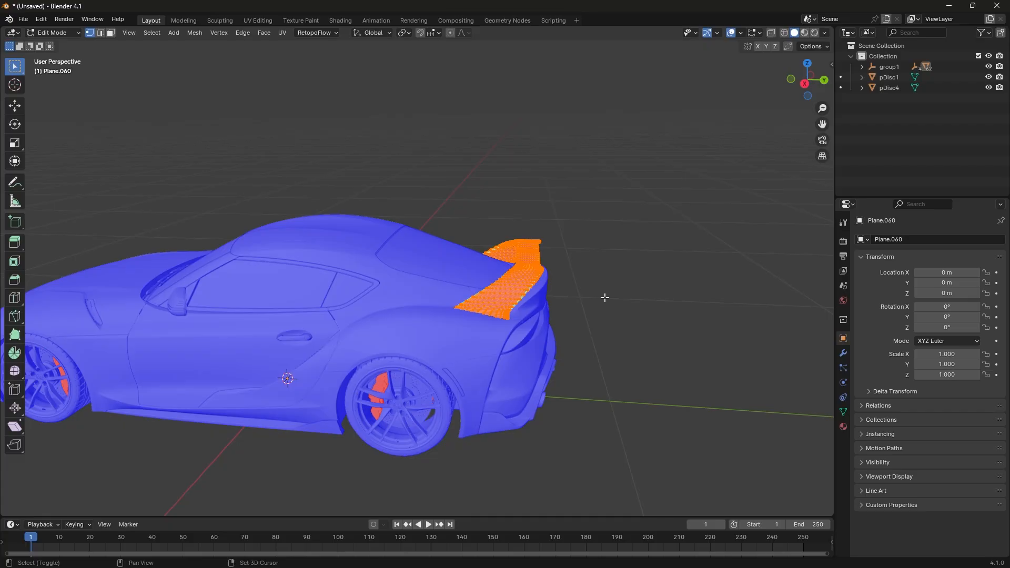
pyautogui.hotkey('shift', 'n')
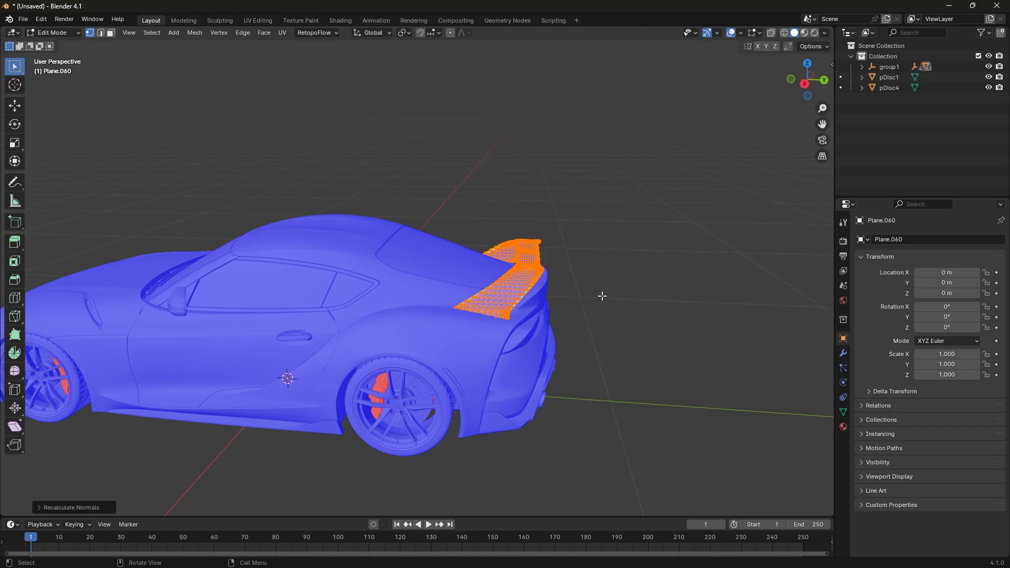
pyautogui.click(602, 296)
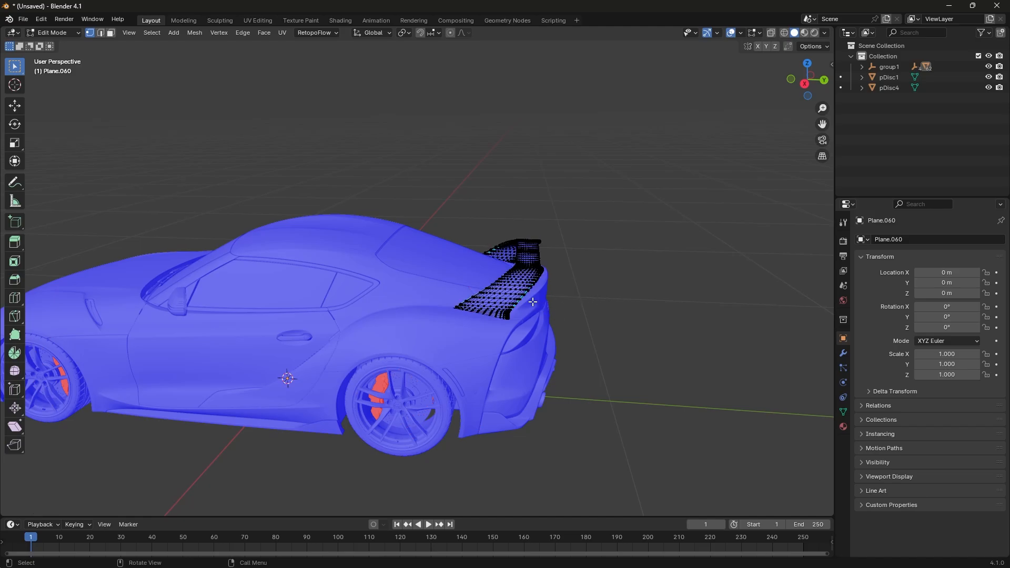
pyautogui.press('Tab')
# - Recalculate the normals of the brake calipers on the car's left side and return to Object Mode
pyautogui.moveTo(532, 307); pyautogui.dragTo(650, 399, button='middle')
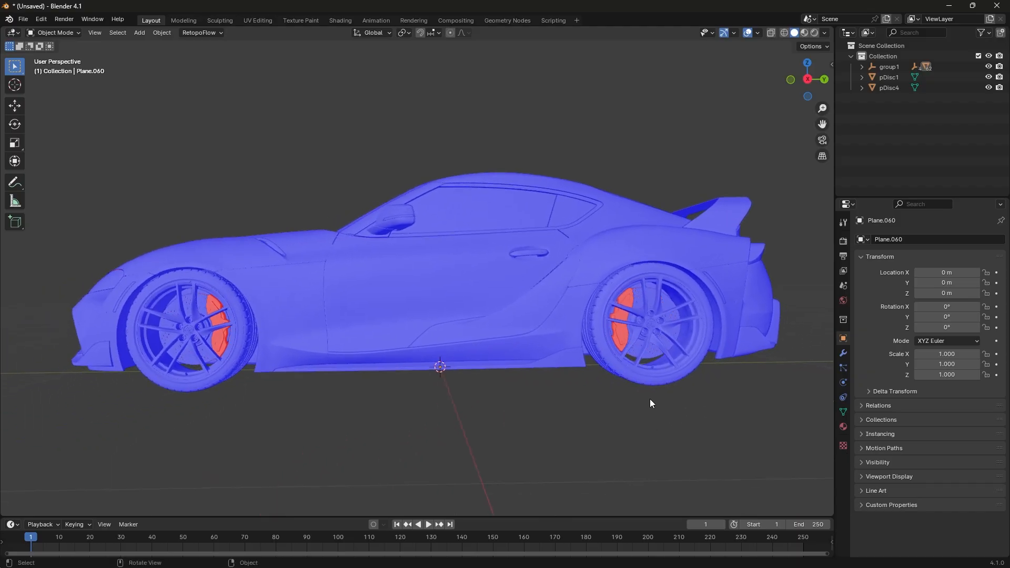
pyautogui.click(627, 304)
pyautogui.press('Tab')
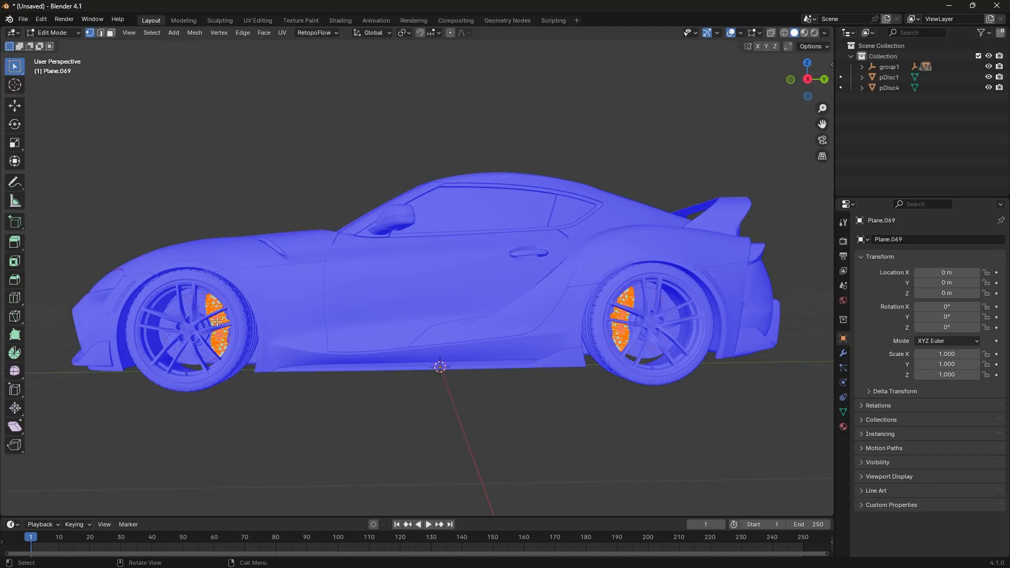
pyautogui.keyDown('shift'); pyautogui.click(216, 321); pyautogui.keyUp('shift')
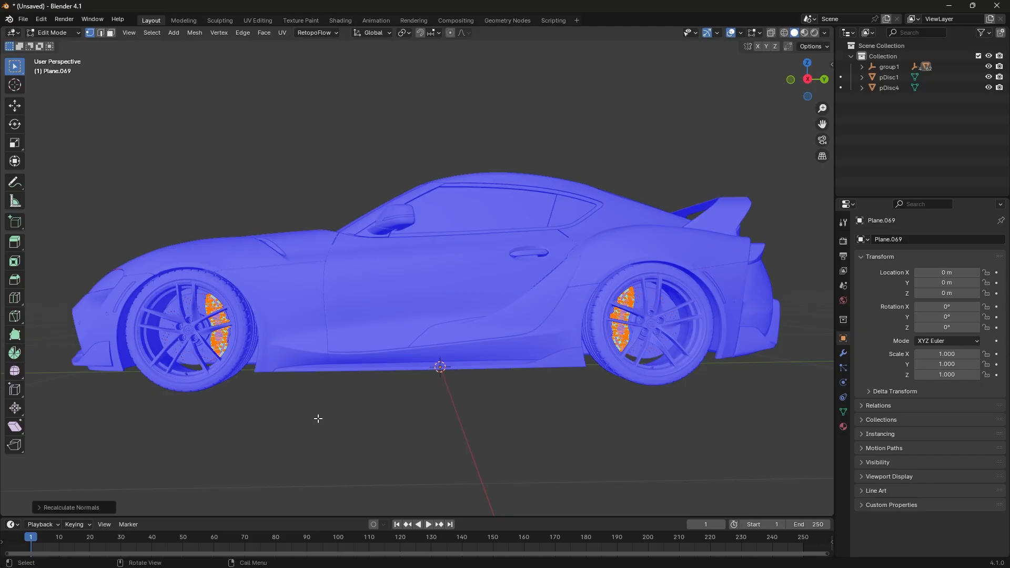
pyautogui.hotkey('alt', 'a')
pyautogui.press('Tab')
# - Recalculate the normals of the brake calipers on the car's right side and return to Object Mode
pyautogui.moveTo(317, 469); pyautogui.dragTo(531, 475, button='middle')
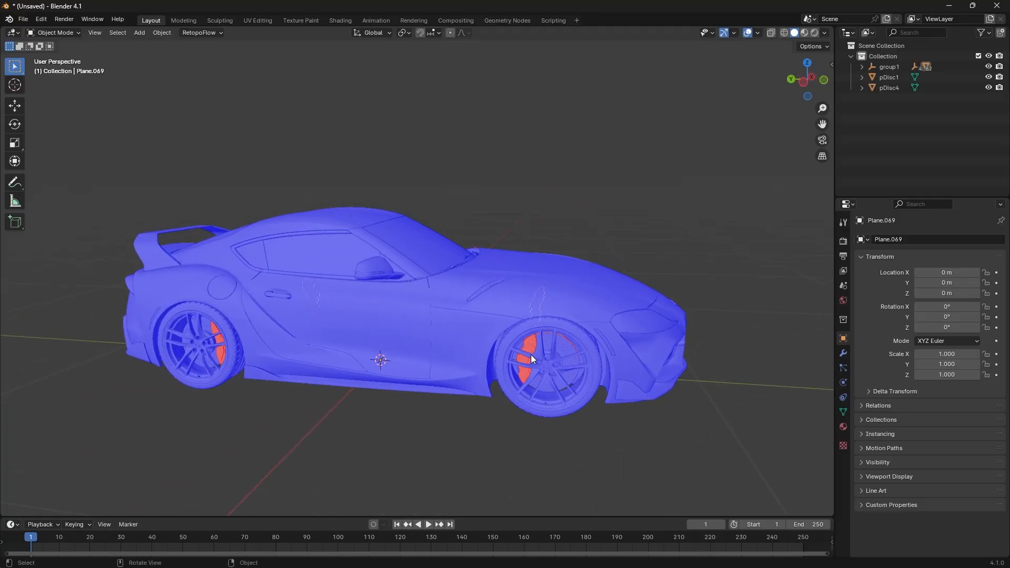
pyautogui.keyDown('shift'); pyautogui.click(220, 340); pyautogui.keyUp('shift')
pyautogui.press('Tab')
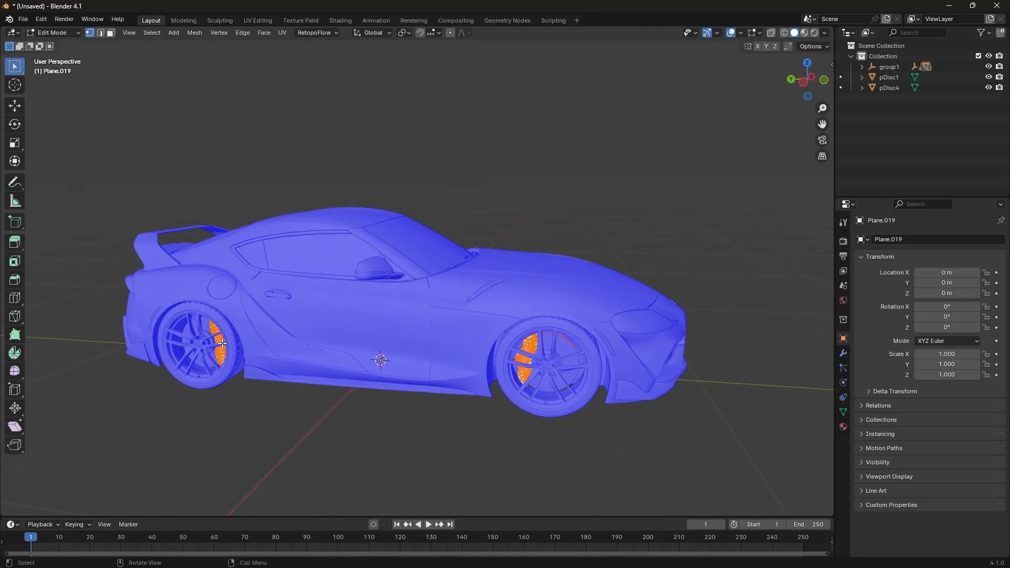
pyautogui.hotkey('shift', 'n')
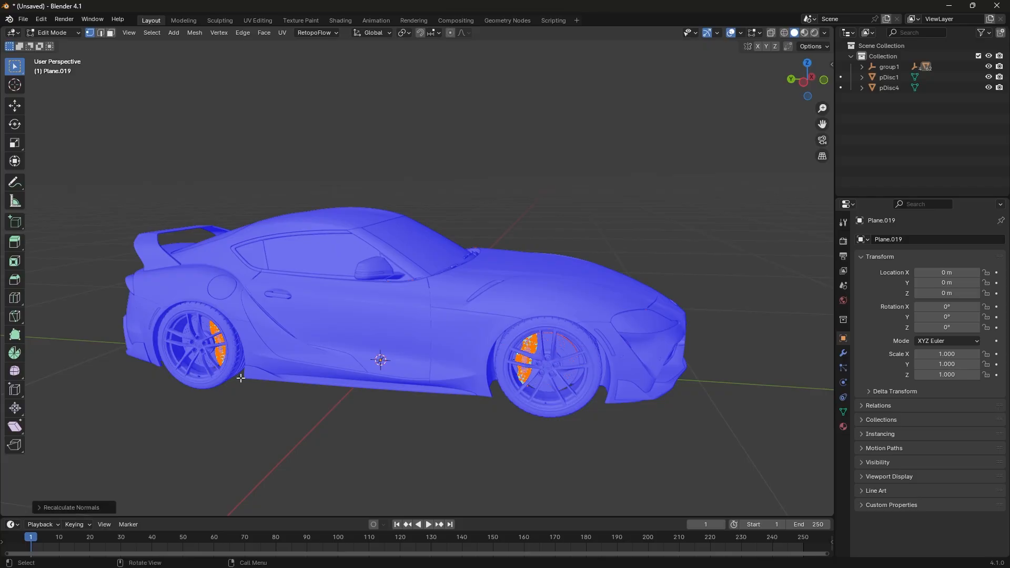
pyautogui.press('Tab')
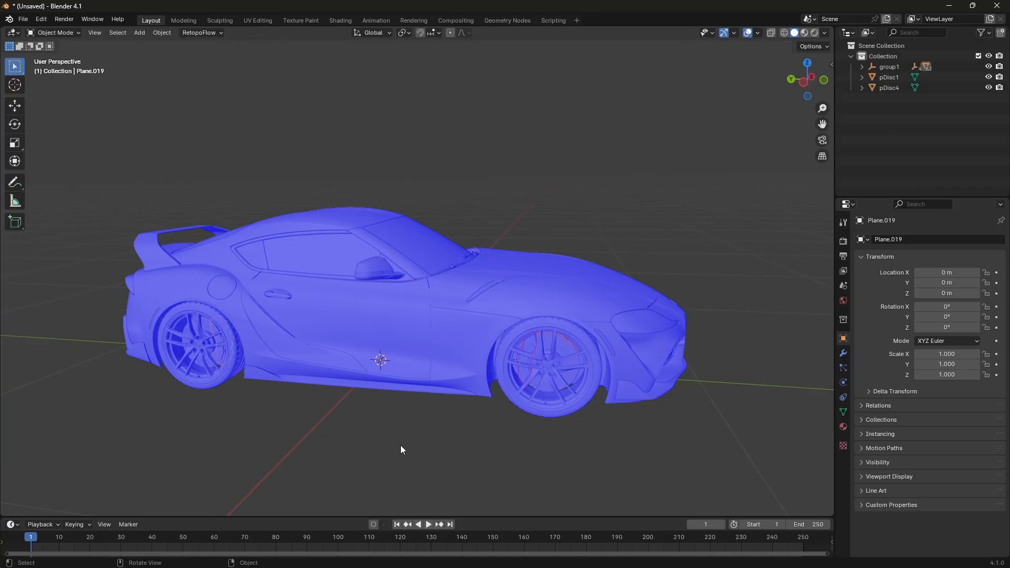
pyautogui.moveTo(410, 451); pyautogui.dragTo(273, 332, button='middle')
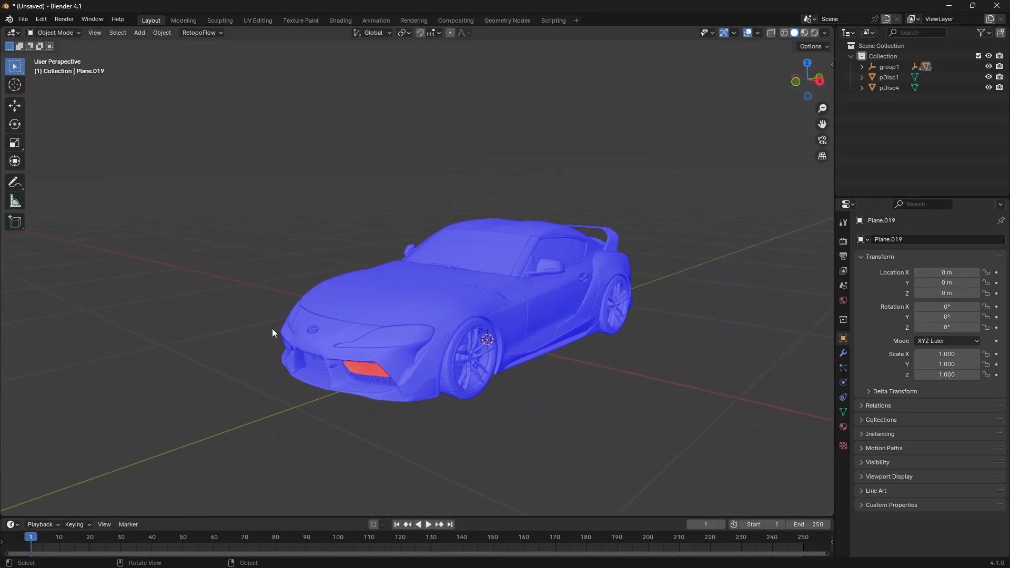
pyautogui.press('Tab')
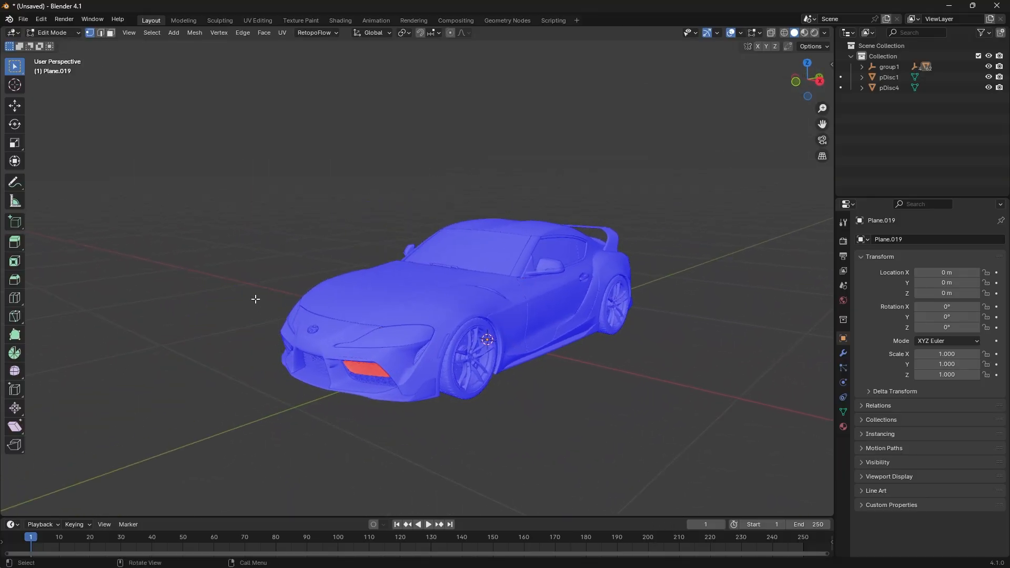
pyautogui.press('Tab')
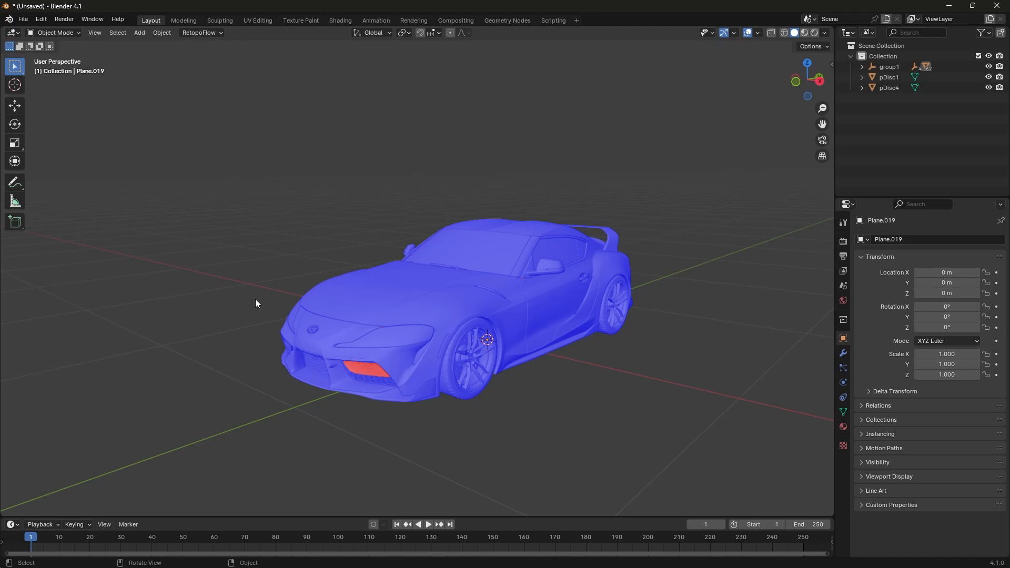
pyautogui.click(71, 32)
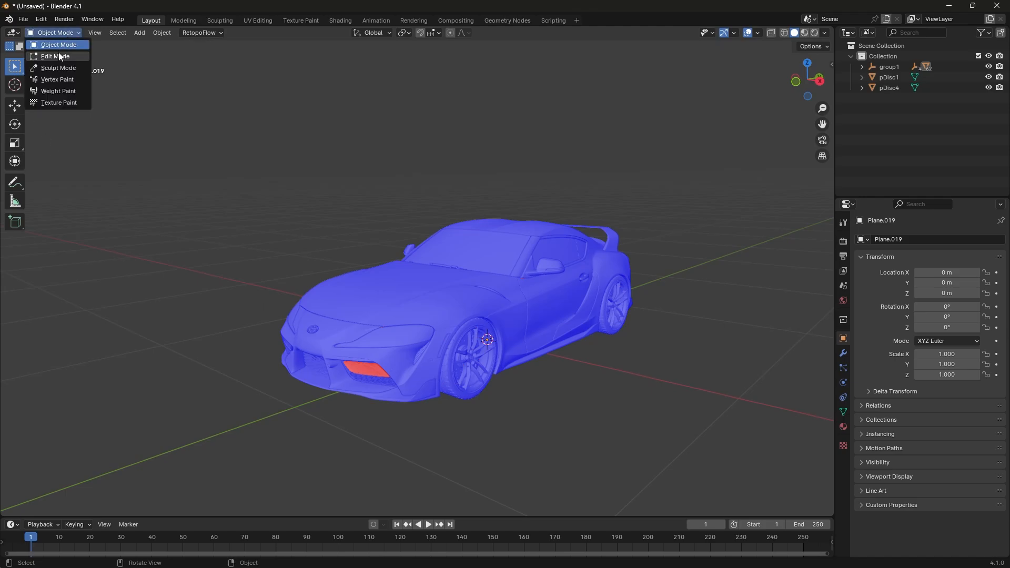
pyautogui.click(59, 54)
pyautogui.click(66, 33)
pyautogui.click(59, 45)
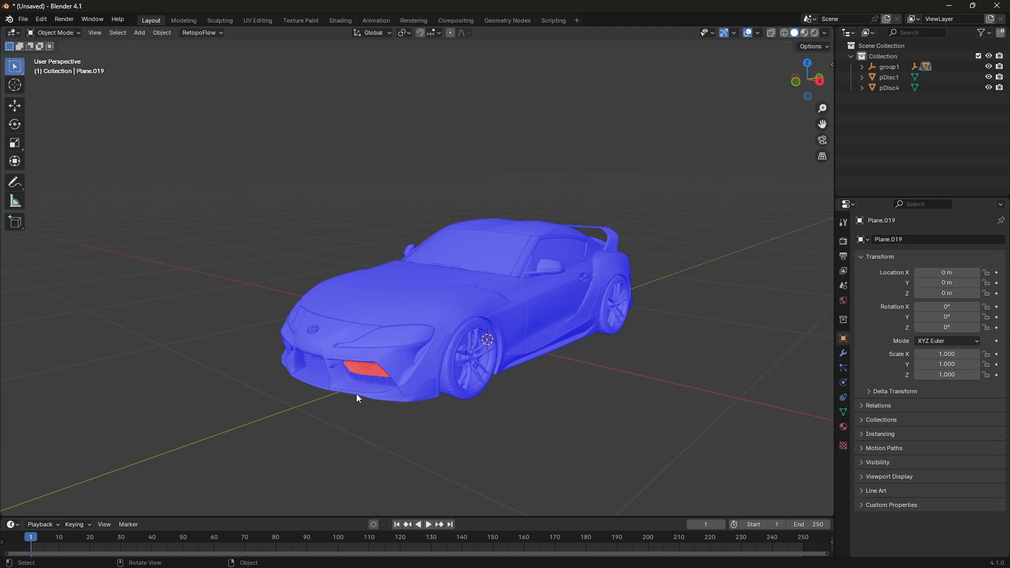
# - Select the front bumper's grille and splitter mesh, enter Edit Mode and clear the vertex selection
pyautogui.moveTo(364, 399); pyautogui.dragTo(391, 391, button='middle')
pyautogui.moveTo(537, 357); pyautogui.dragTo(586, 355, button='middle')
pyautogui.scroll(3, 548, 352)
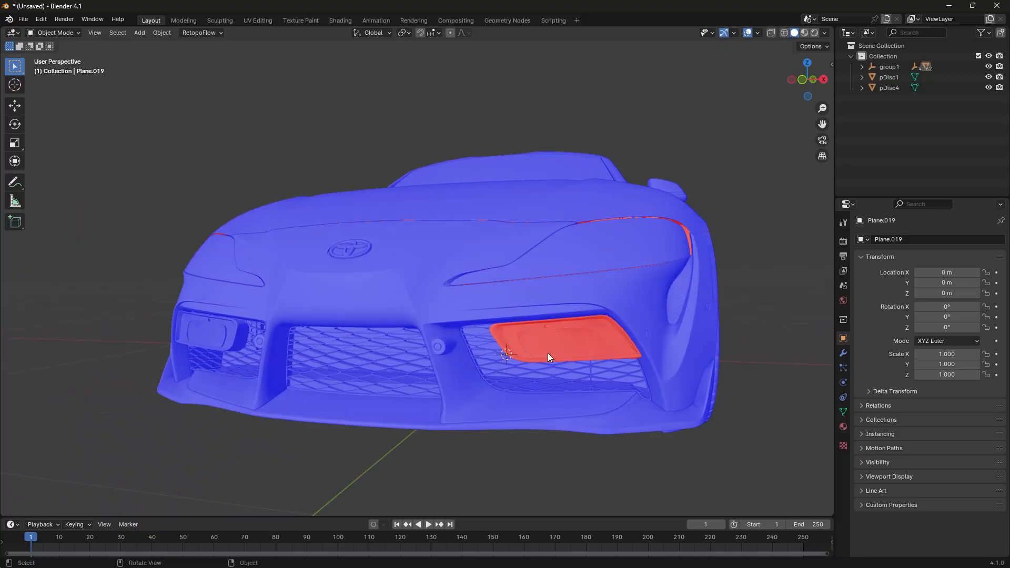
pyautogui.click(580, 341)
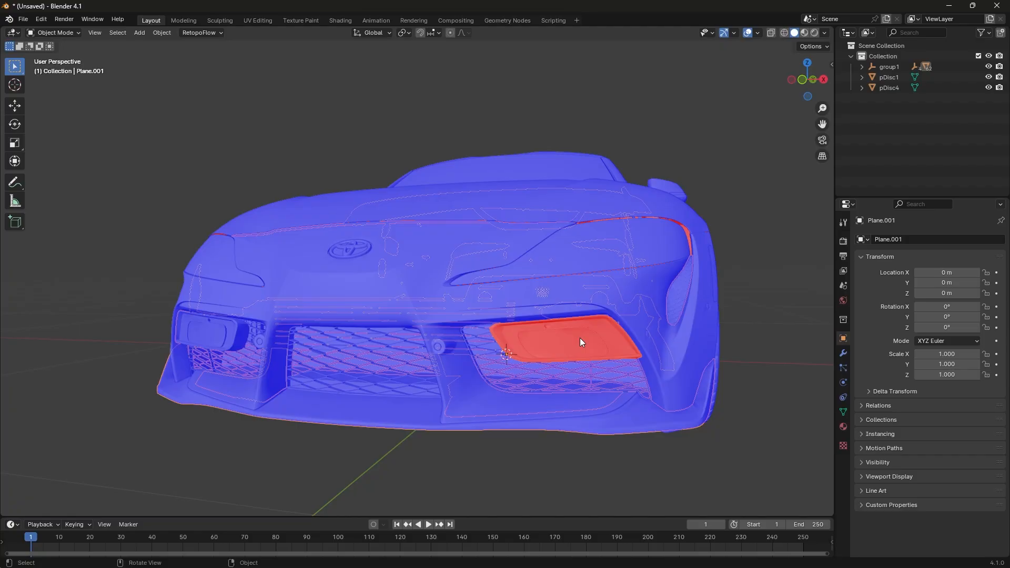
pyautogui.press('Tab')
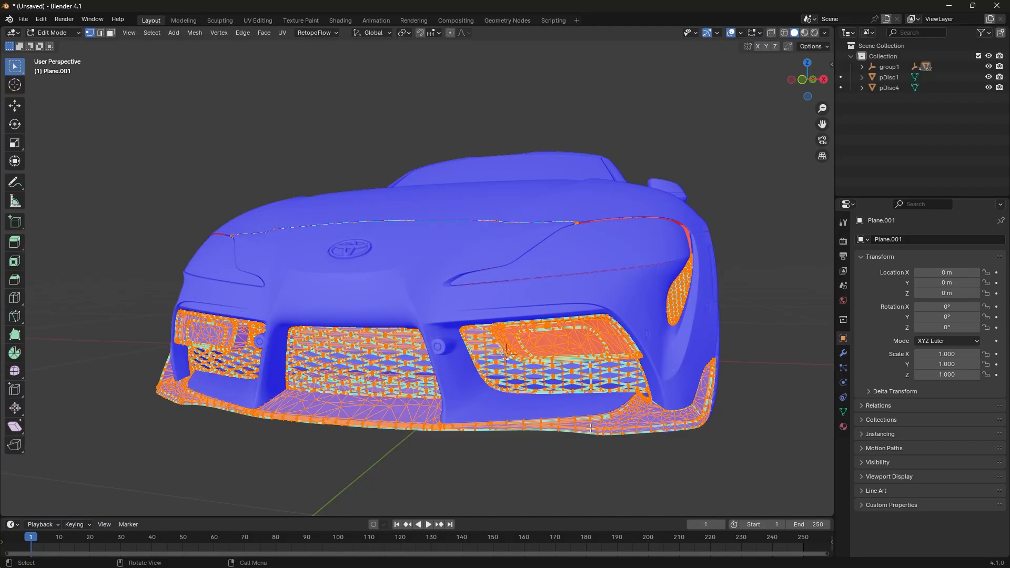
pyautogui.click(770, 279)
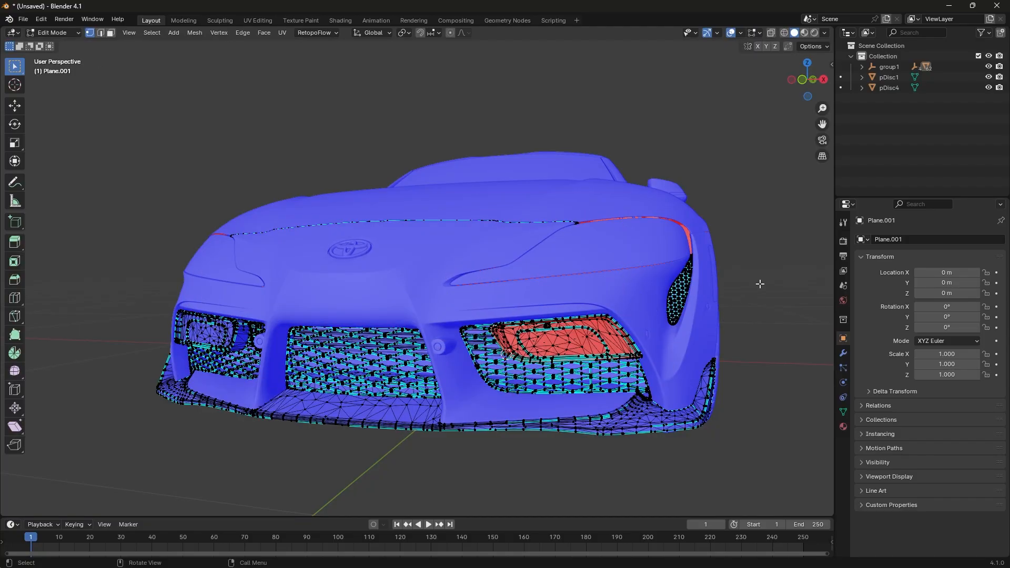
# - Compare the light inserts on both sides of the front bumper for flipped faces
pyautogui.moveTo(760, 282); pyautogui.dragTo(713, 319, button='middle')
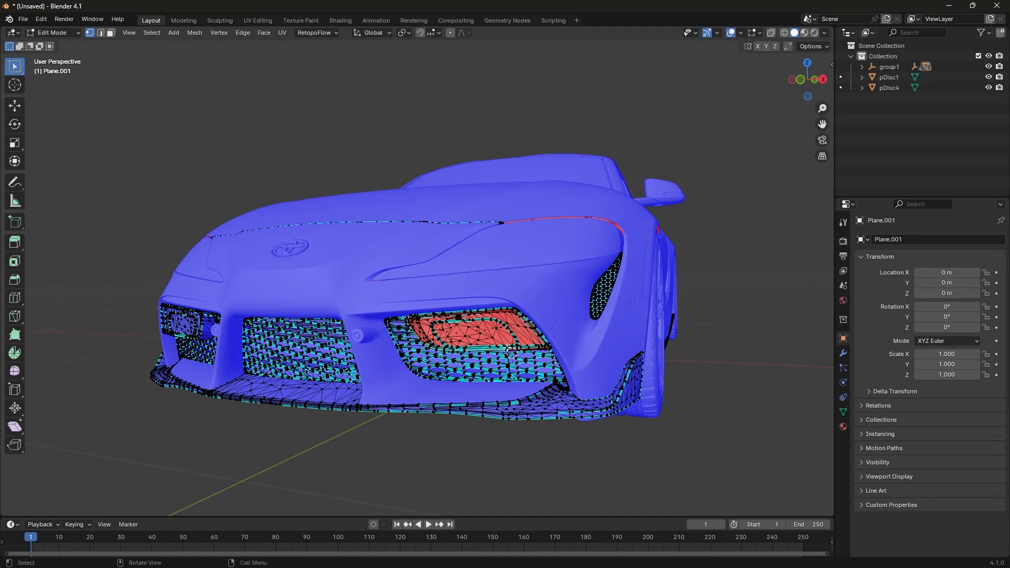
pyautogui.moveTo(764, 357); pyautogui.dragTo(667, 360, button='middle')
pyautogui.moveTo(218, 391); pyautogui.dragTo(616, 339, button='middle')
pyautogui.scroll(-5, 615, 339)
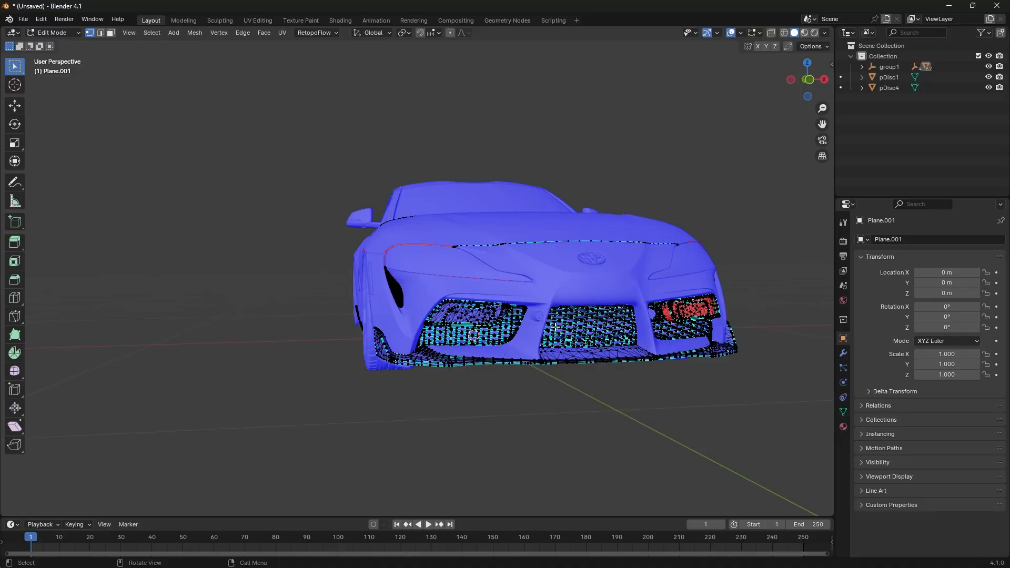
pyautogui.moveTo(616, 387); pyautogui.dragTo(536, 336, button='middle')
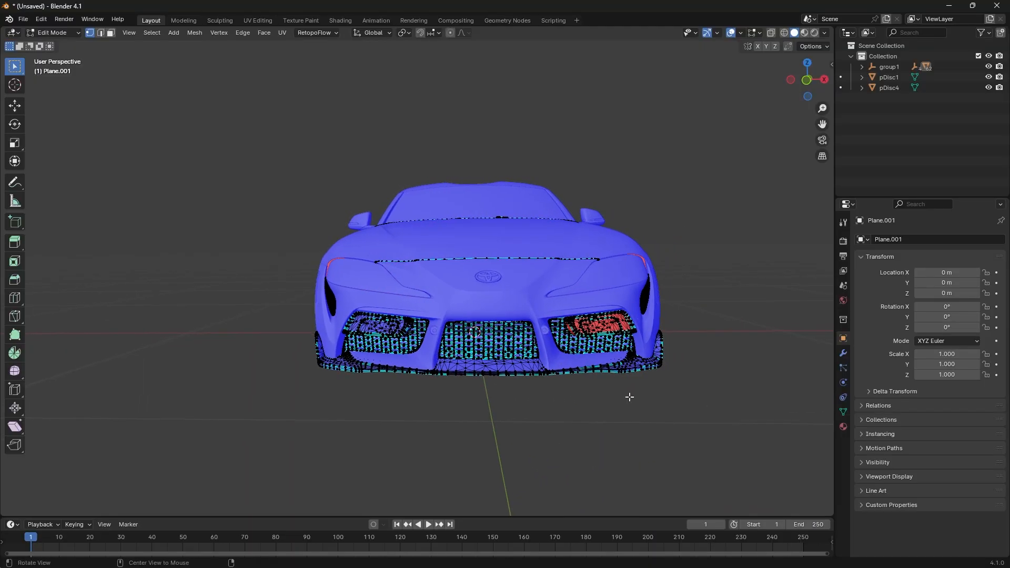
pyautogui.moveTo(629, 396); pyautogui.dragTo(555, 361, button='middle')
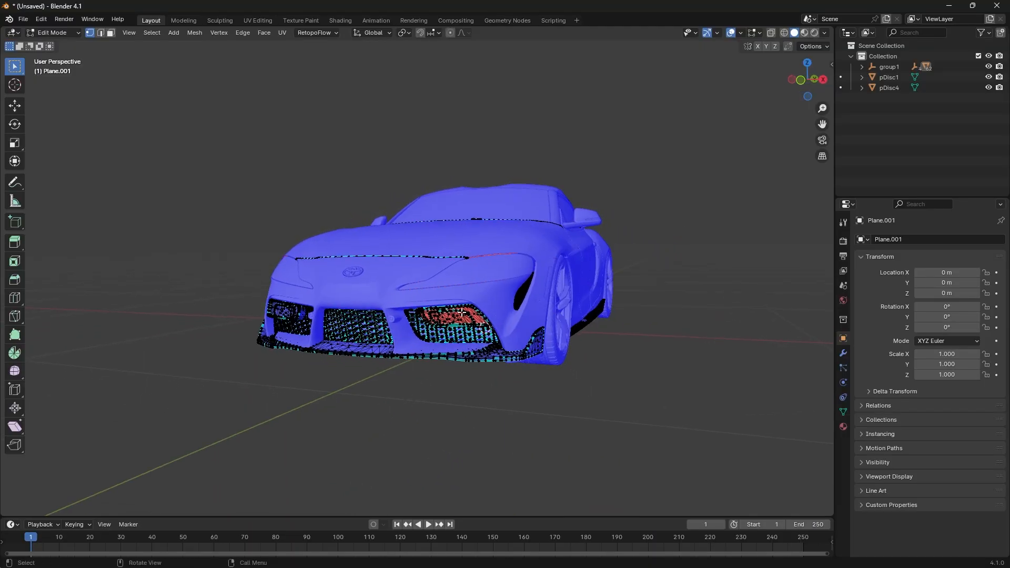
pyautogui.scroll(3, 456, 407)
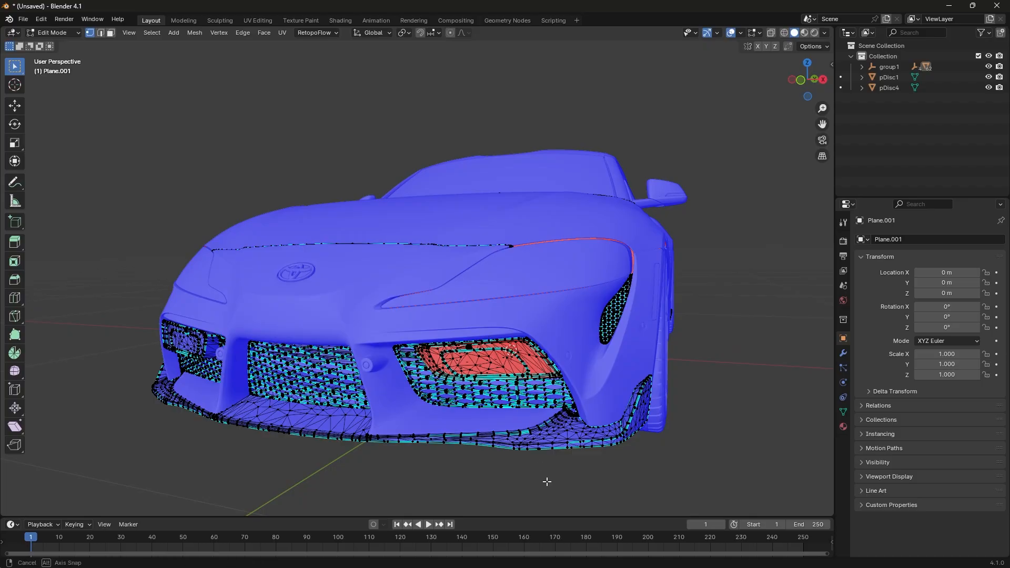
pyautogui.moveTo(546, 478); pyautogui.dragTo(547, 450, button='middle')
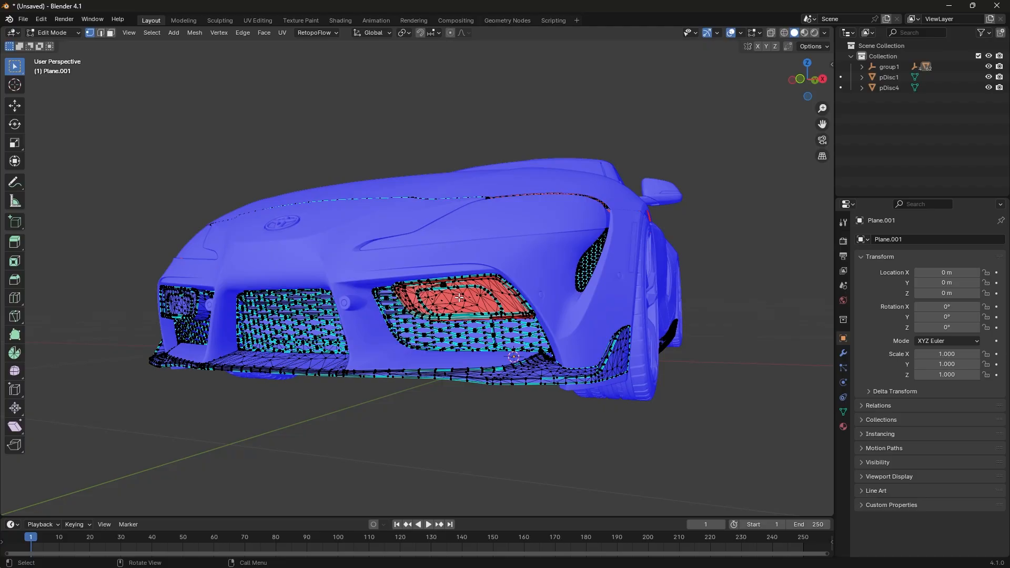
pyautogui.press('l')
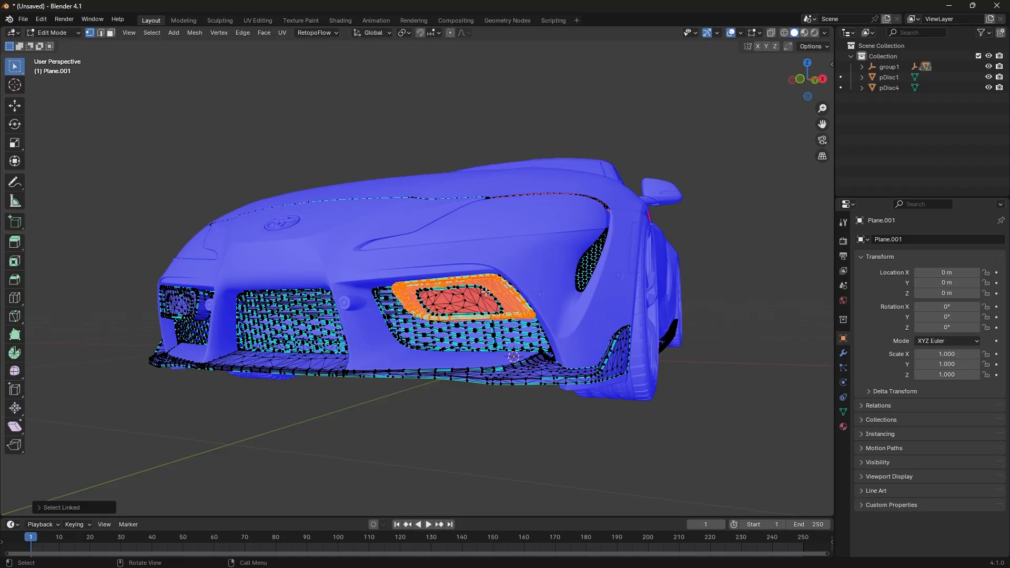
pyautogui.press('l')
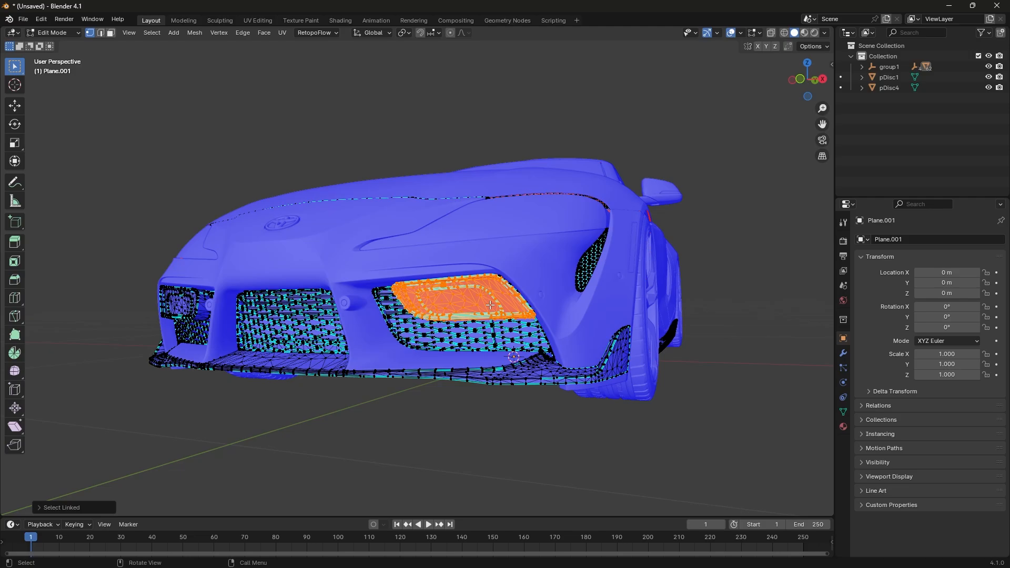
pyautogui.scroll(5, 491, 304)
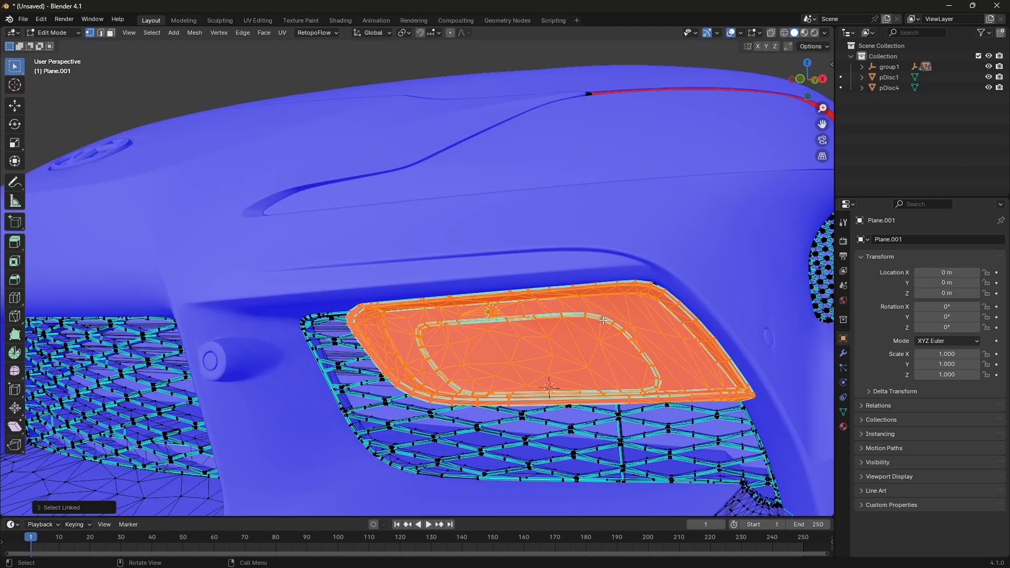
pyautogui.scroll(-5, 603, 320)
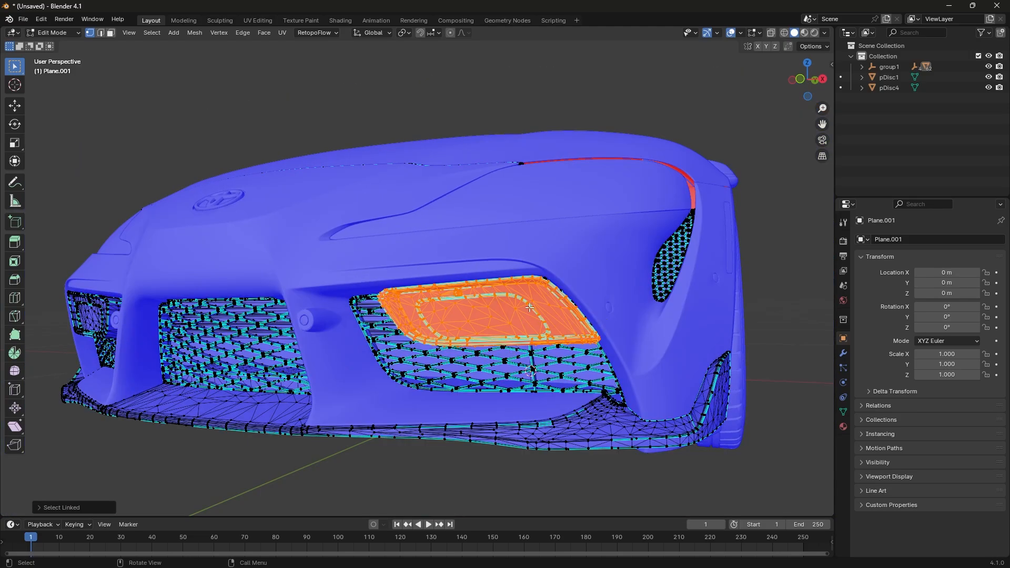
pyautogui.press('l')
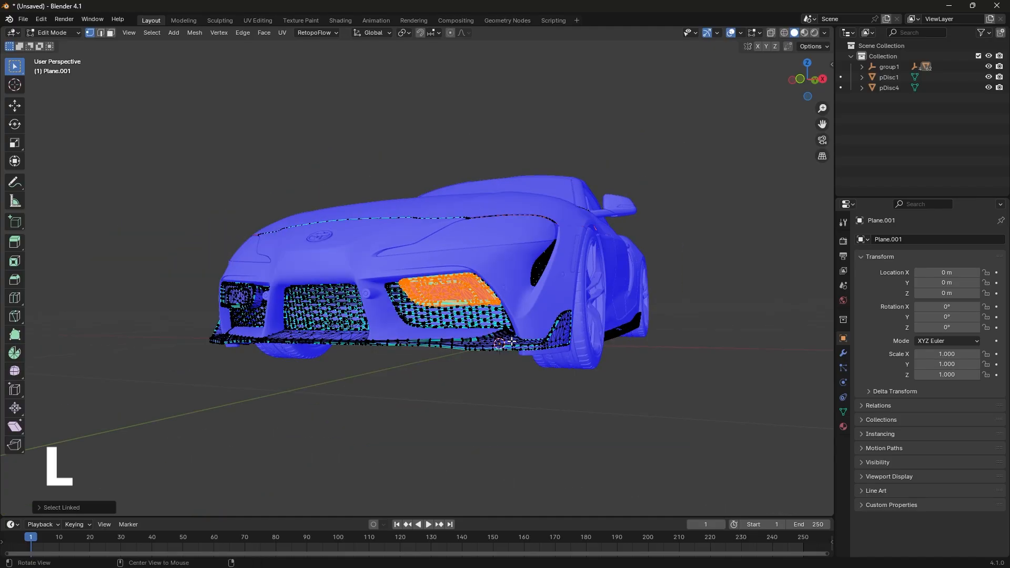
pyautogui.moveTo(511, 343); pyautogui.dragTo(638, 342, button='middle')
pyautogui.click(499, 388)
# - Select the linked geometry of the red bumper insert's frame and inner panel, recalculate its normals and clear the selection
pyautogui.scroll(3, 499, 387)
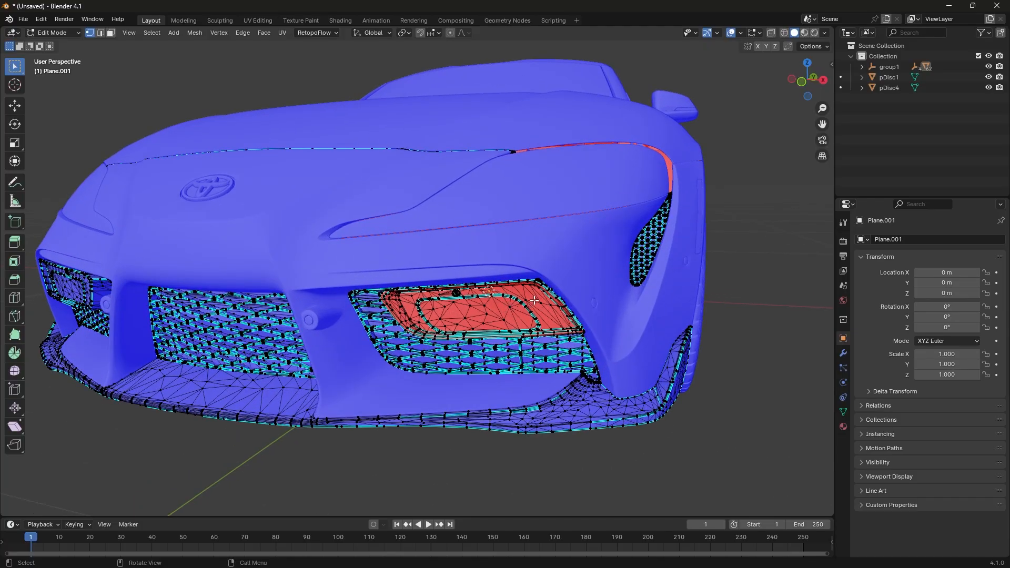
pyautogui.press('l')
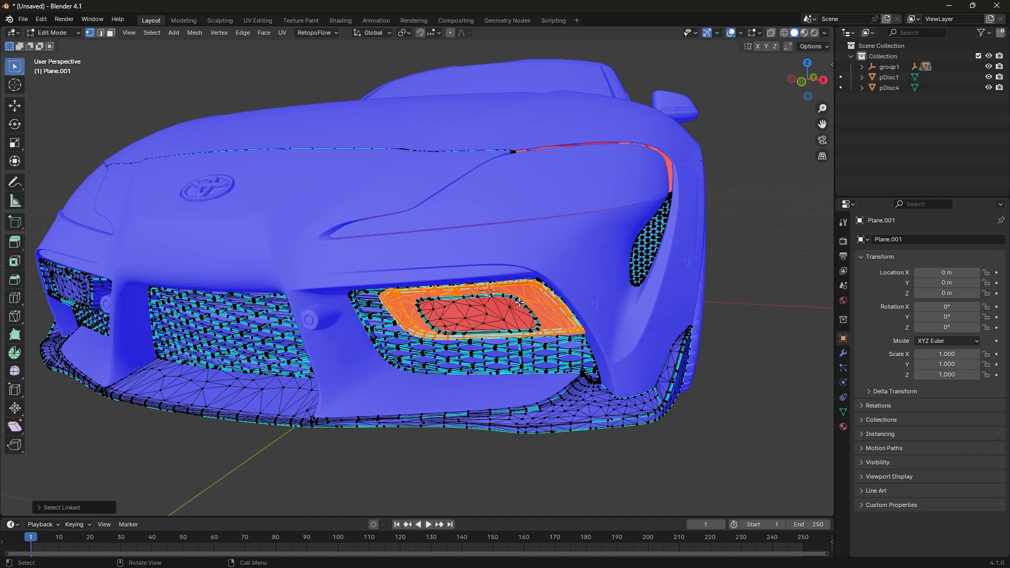
pyautogui.press('l')
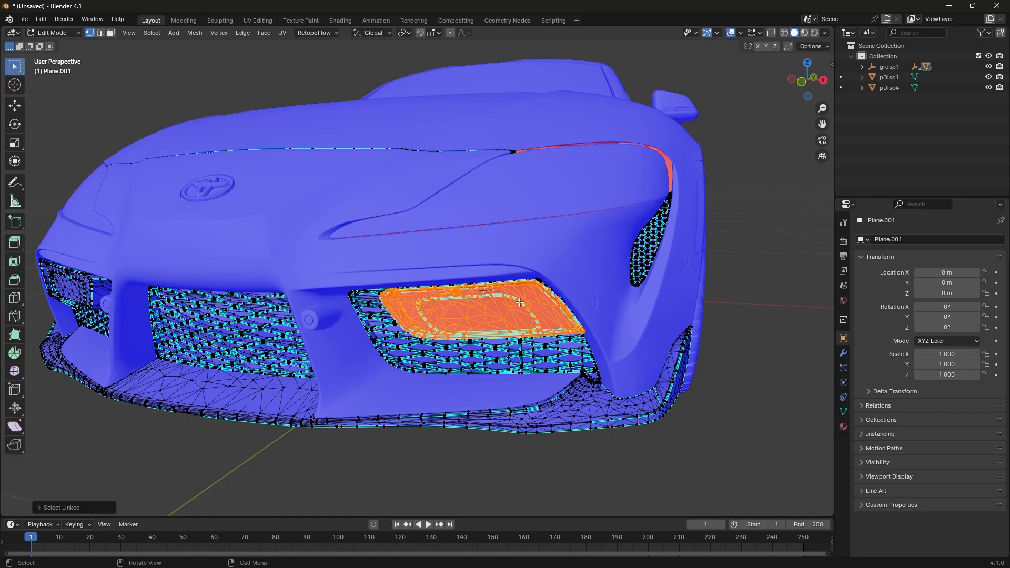
pyautogui.hotkey('shift', 'n')
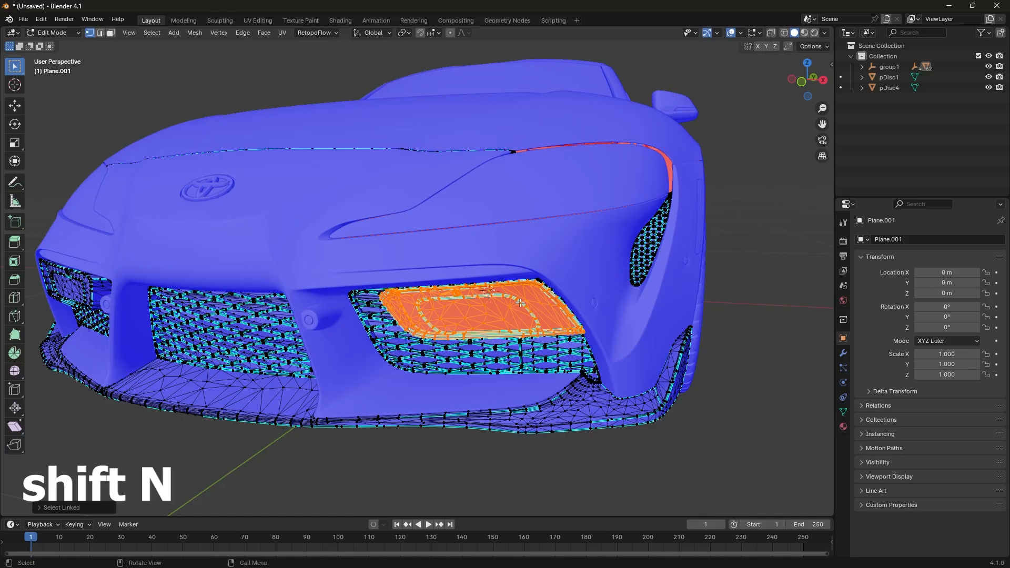
pyautogui.press('shift')
pyautogui.hotkey('shift', 'n')
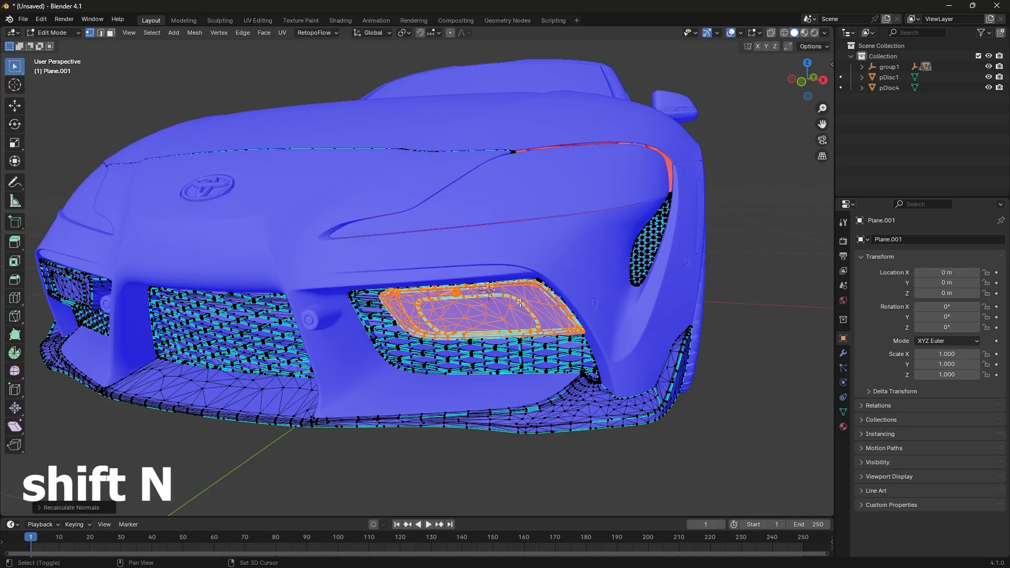
pyautogui.click(753, 337)
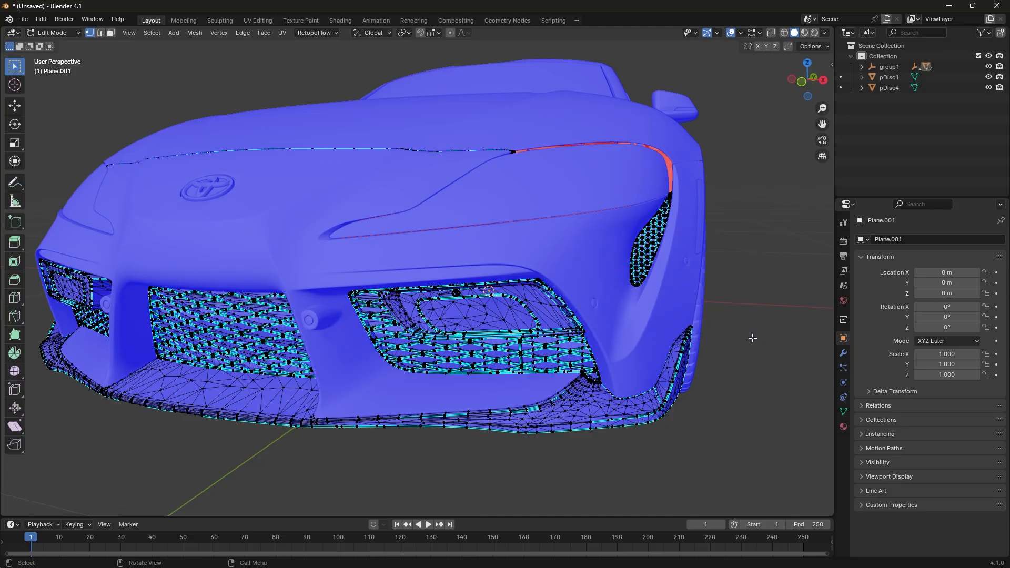
# - Select the linked inner panel of the bumper insert on the car's opposite side and return to Object Mode
pyautogui.scroll(-1, 456, 366)
pyautogui.moveTo(474, 440); pyautogui.dragTo(676, 425, button='middle')
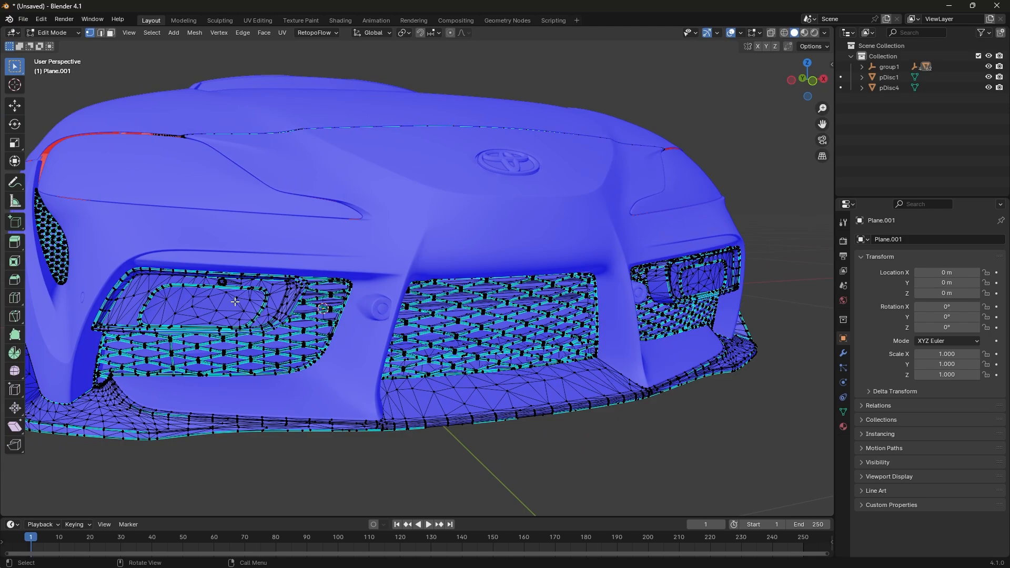
pyautogui.press('l')
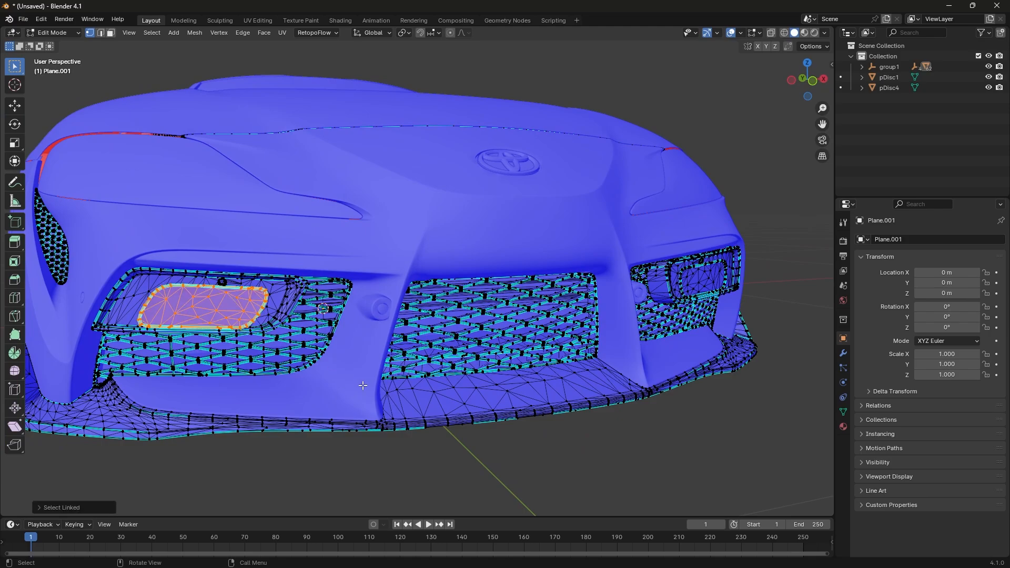
pyautogui.scroll(-4, 363, 385)
pyautogui.press('Tab')
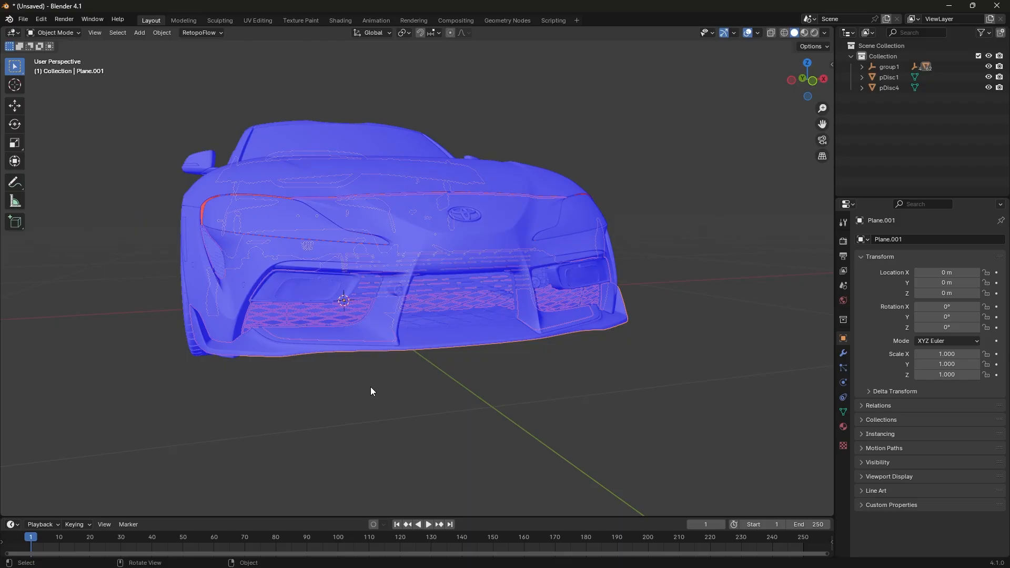
# - Check the whole car's face orientation and select all of its objects
pyautogui.moveTo(557, 424); pyautogui.dragTo(470, 436, button='middle')
pyautogui.scroll(-5, 494, 423)
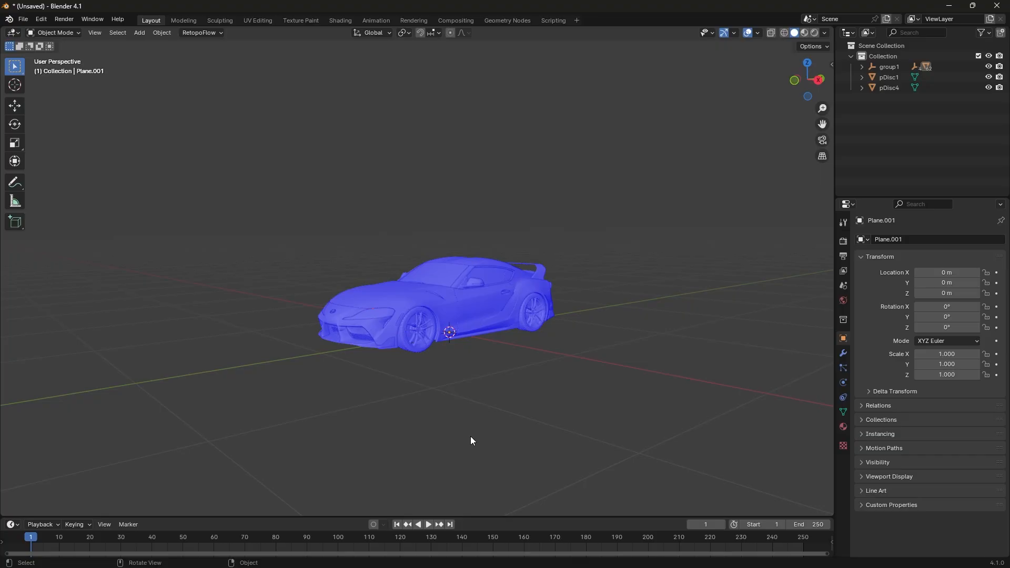
pyautogui.moveTo(446, 446); pyautogui.dragTo(410, 463, button='middle')
pyautogui.moveTo(627, 208); pyautogui.dragTo(287, 447)
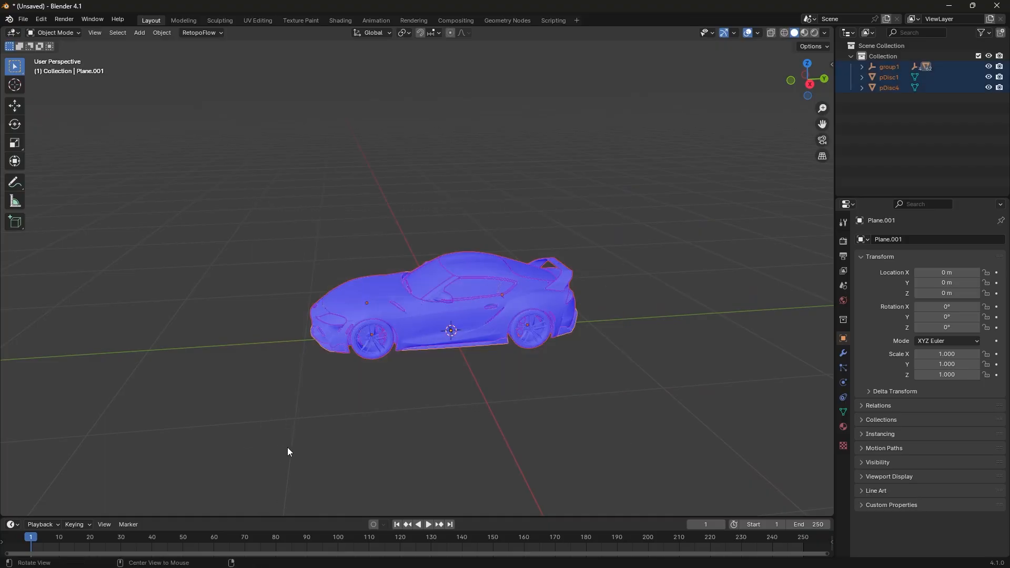
pyautogui.moveTo(287, 447); pyautogui.dragTo(151, 222, button='middle')
# - Set up an FBX export limited to Selected Objects, with the Home folder as destination
pyautogui.click(23, 19)
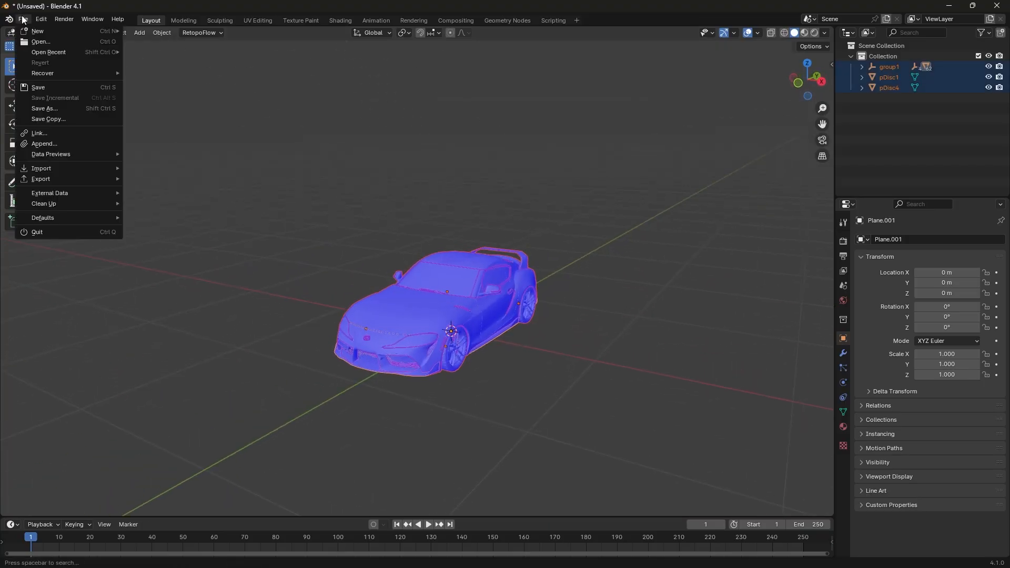
pyautogui.moveTo(57, 179)
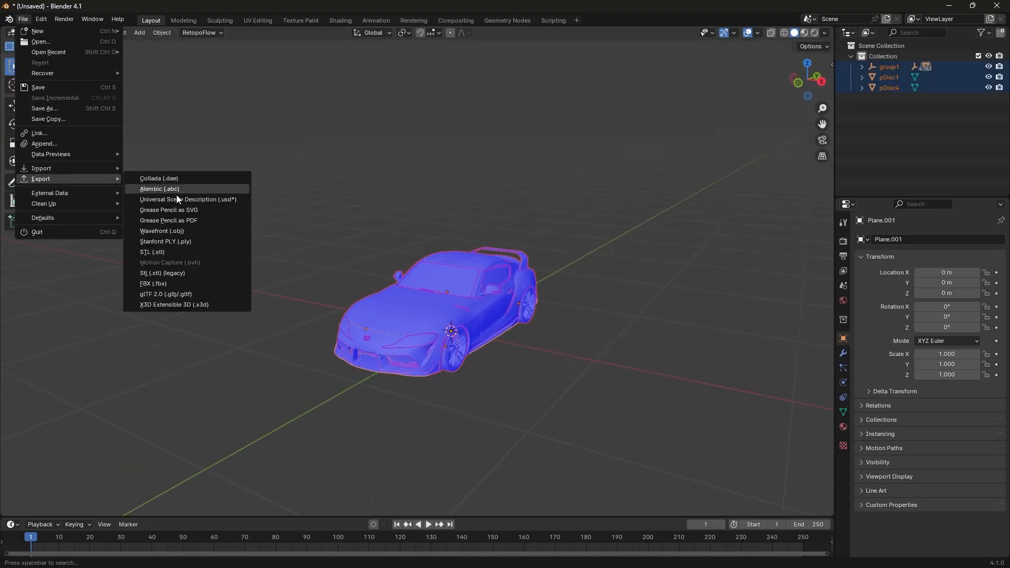
pyautogui.click(163, 285)
pyautogui.click(267, 215)
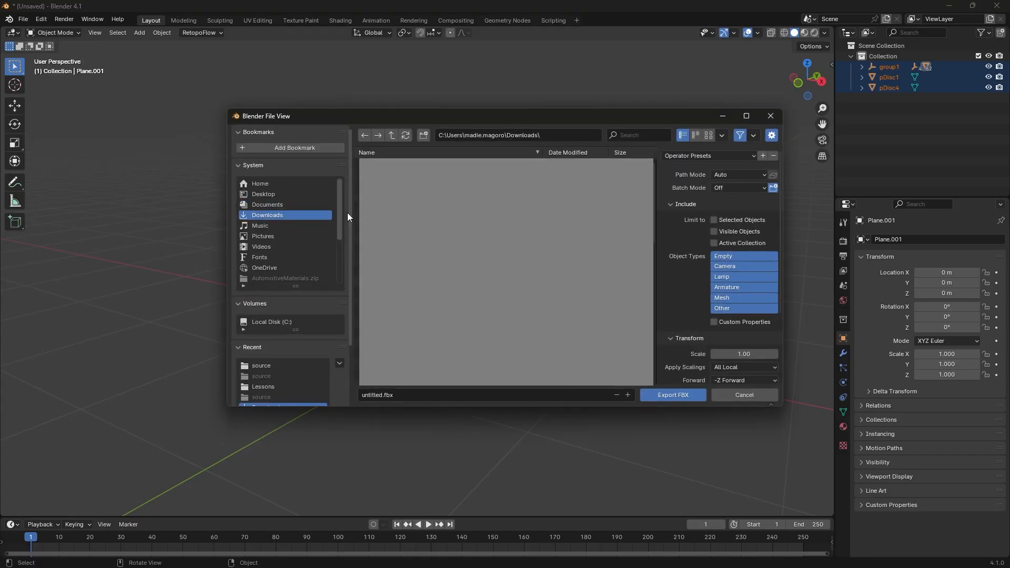
pyautogui.click(255, 183)
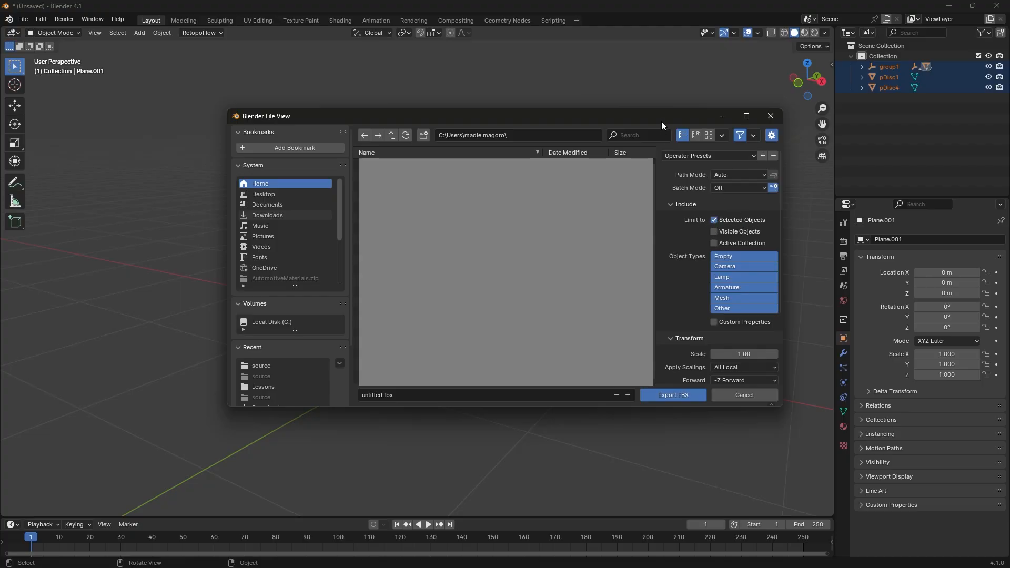
# - Review the FBX export options alongside the selected car and close the export window
pyautogui.moveTo(661, 121); pyautogui.dragTo(213, 220)
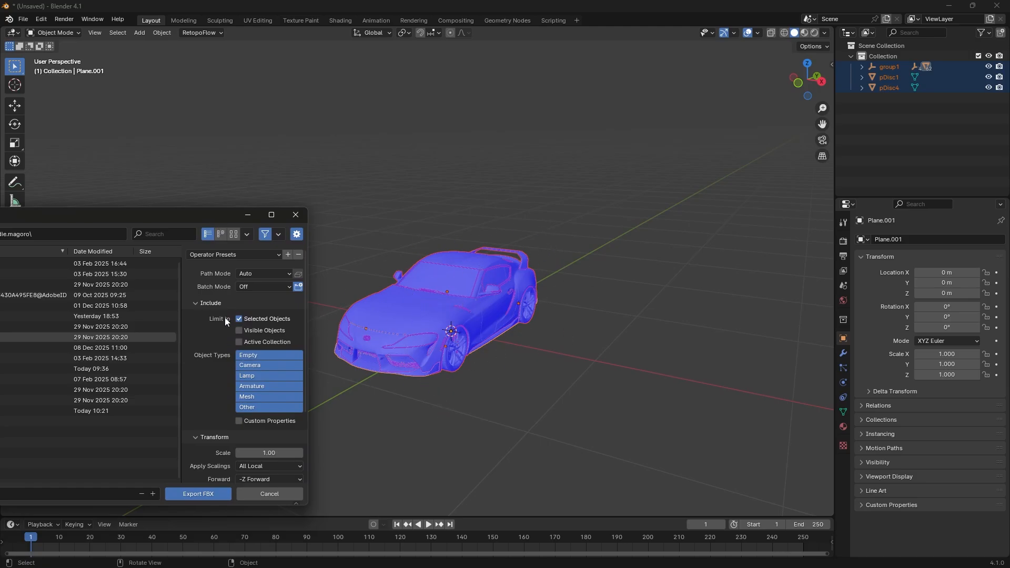
pyautogui.moveTo(200, 215); pyautogui.dragTo(185, 221)
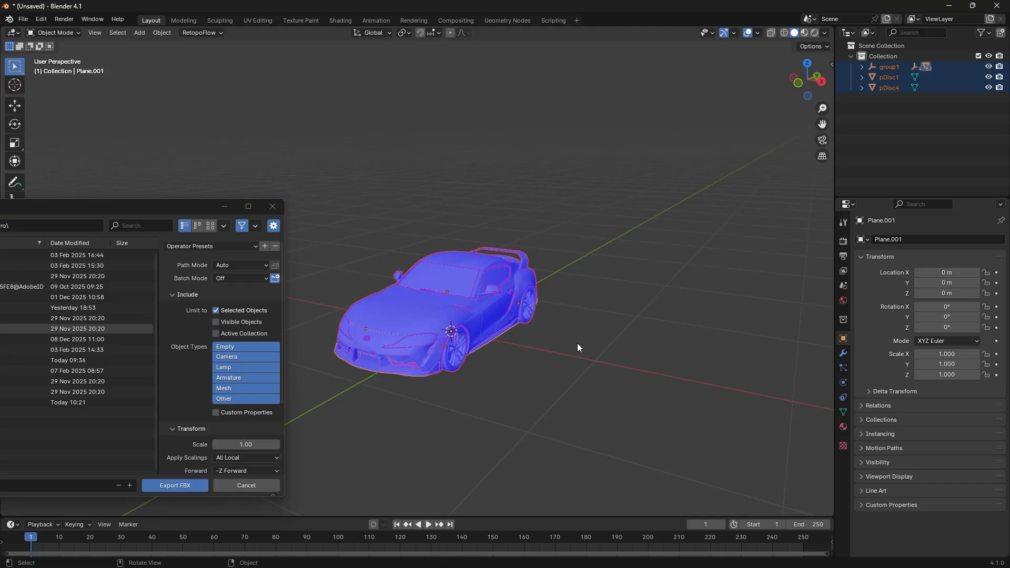
pyautogui.moveTo(576, 343); pyautogui.dragTo(626, 347, button='middle')
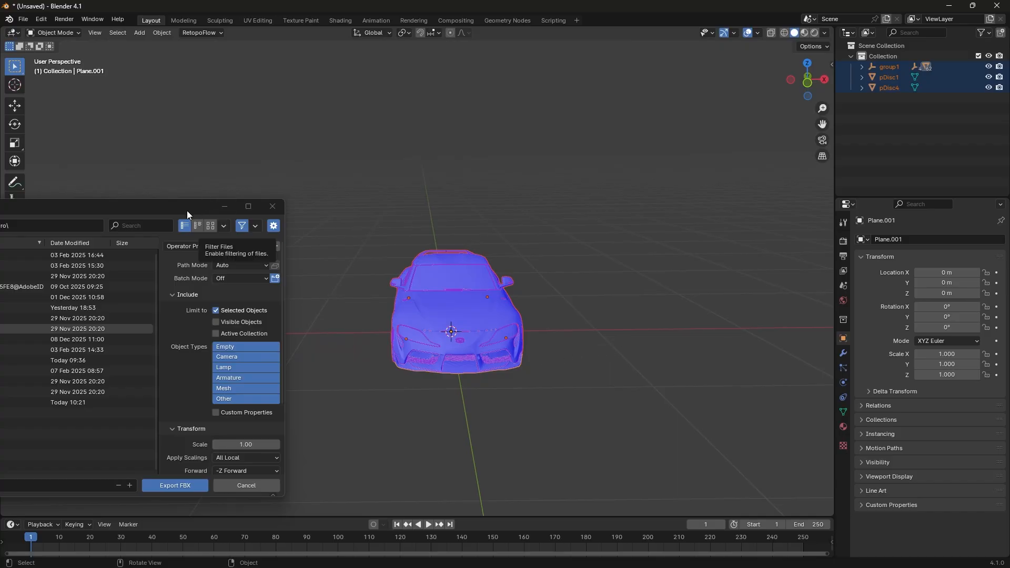
pyautogui.moveTo(187, 211); pyautogui.dragTo(236, 143)
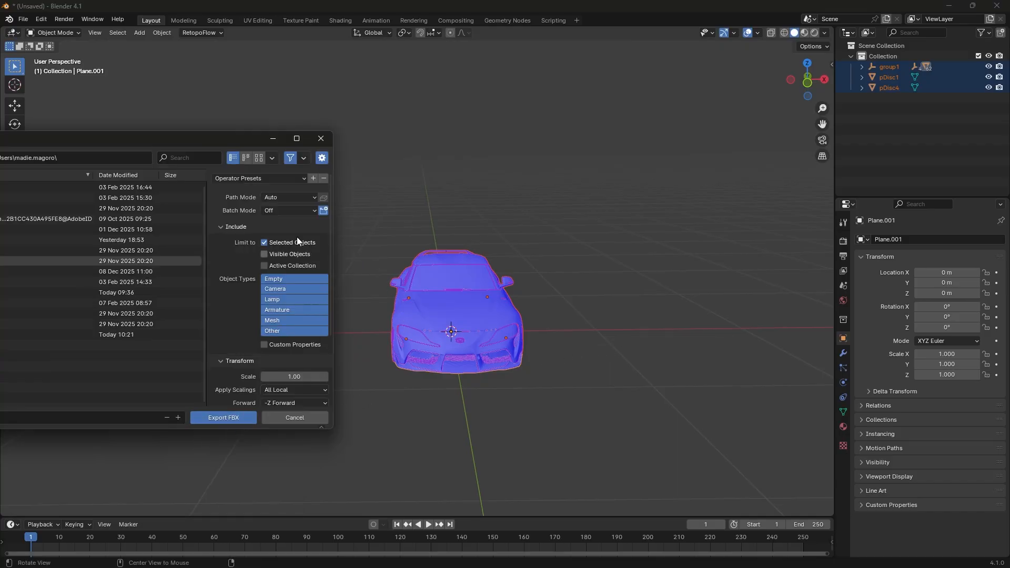
pyautogui.click(320, 139)
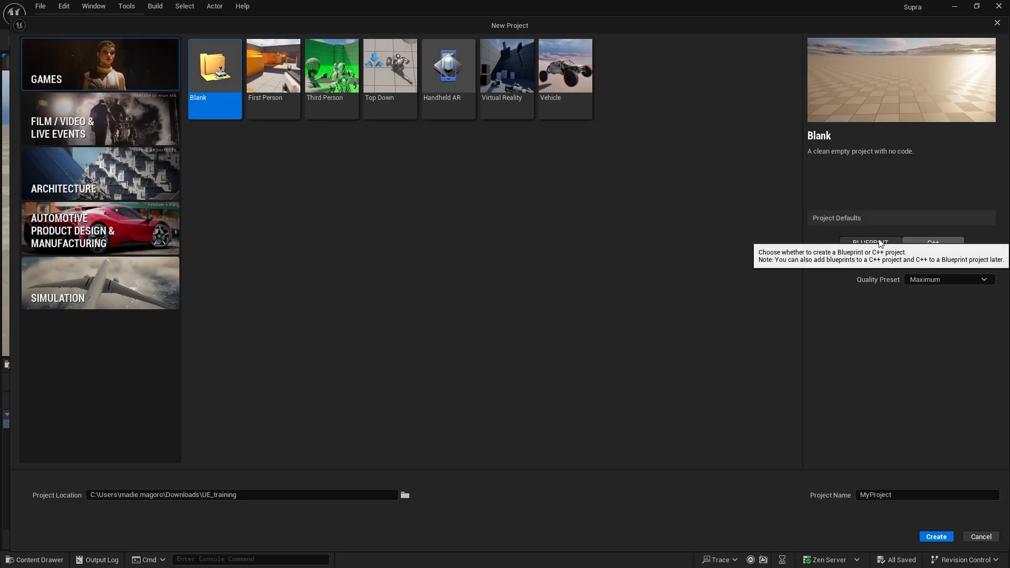
# - Create a blank Games project named MyProject with Blueprint, Desktop target and the Maximum quality preset
pyautogui.click(927, 280)
pyautogui.click(839, 319)
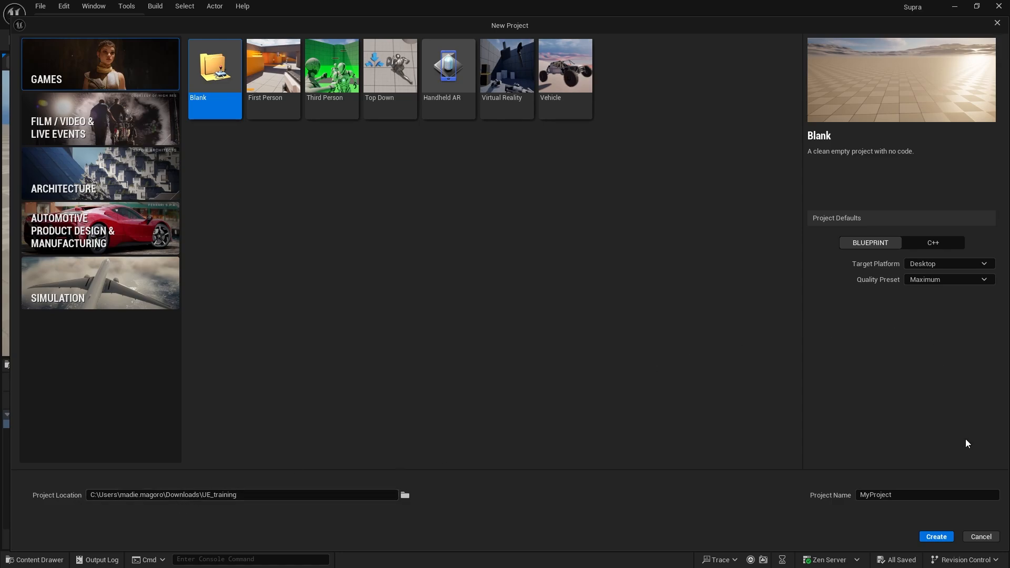
pyautogui.click(937, 536)
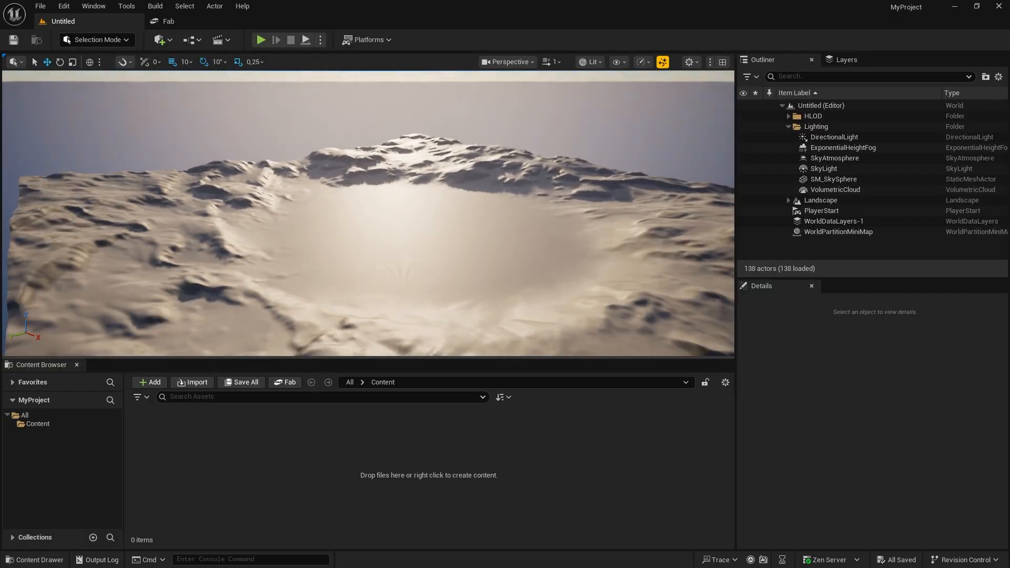
# - Replace the open-world landscape scene with a new level based on the Empty Level template
pyautogui.moveTo(368, 213)
pyautogui.mouseDown(button='right')
pyautogui.moveTo(295, 221)
pyautogui.moveTo(321, 202)
pyautogui.moveTo(379, 201)
pyautogui.mouseUp(button='right')
pyautogui.scroll(2, 374, 202)
pyautogui.moveTo(337, 264); pyautogui.dragTo(397, 265, button='right')
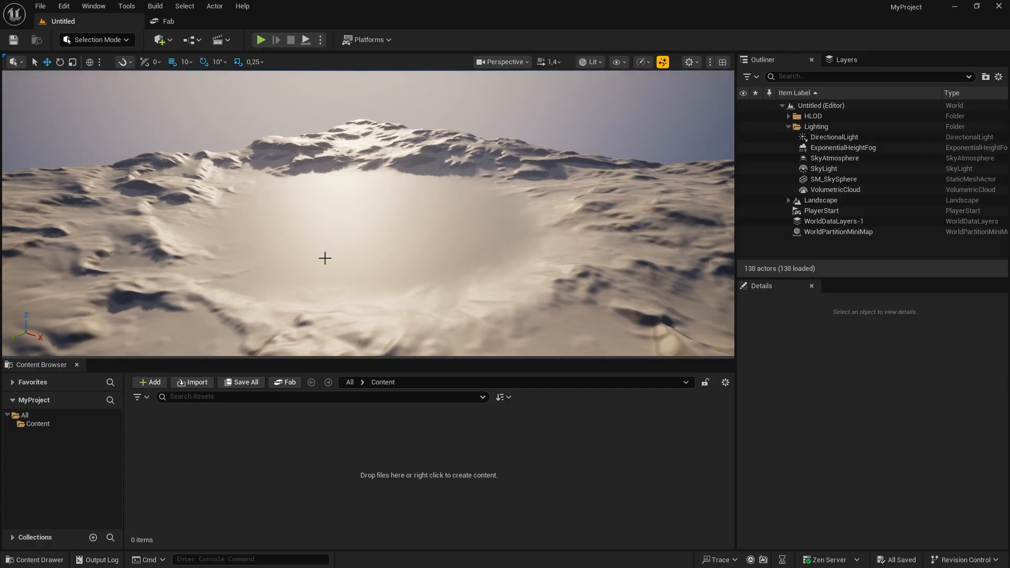
pyautogui.click(41, 7)
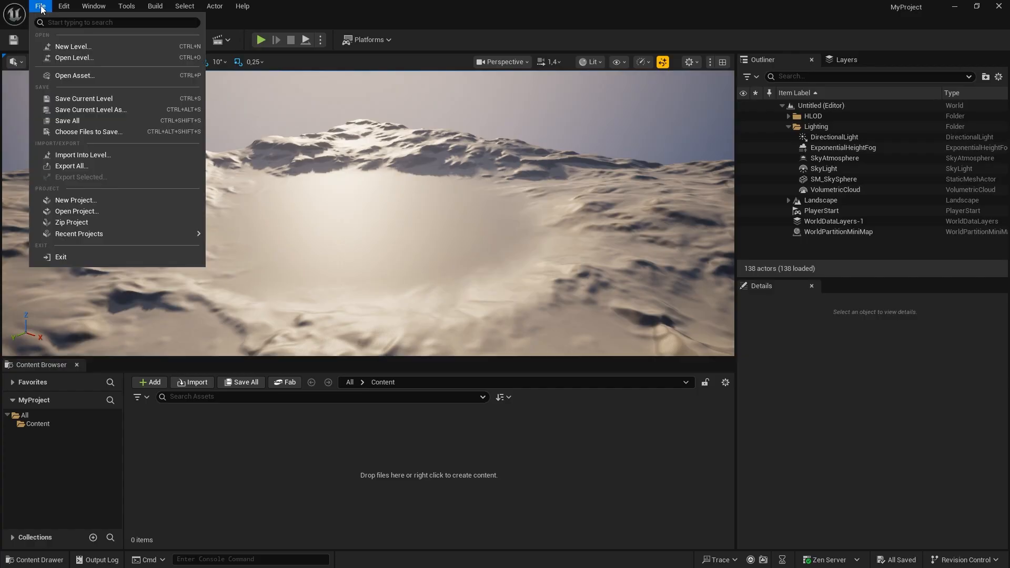
pyautogui.click(70, 48)
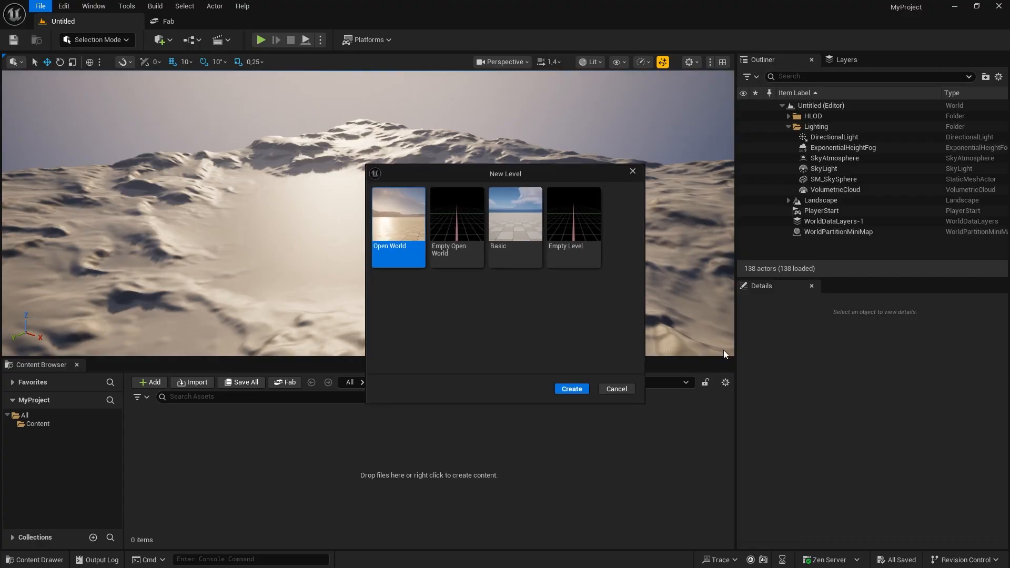
pyautogui.click(584, 253)
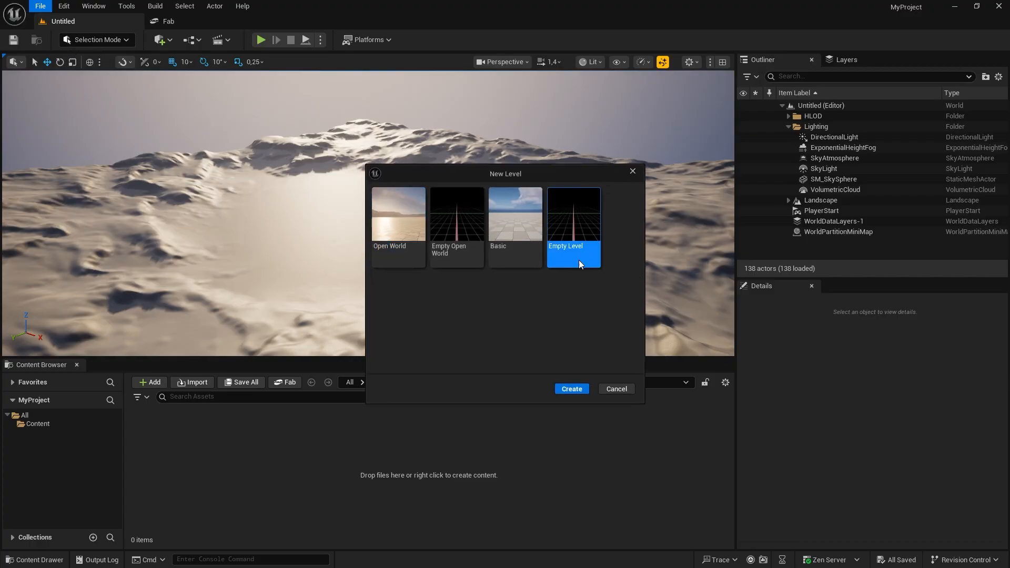
pyautogui.click(578, 389)
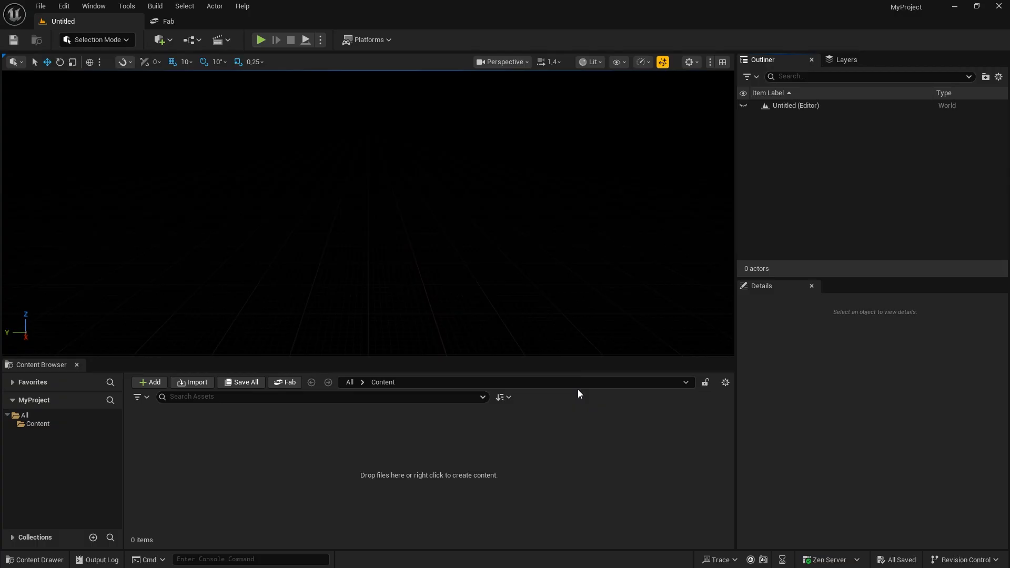
# - Add a sky light, directional light, sky atmosphere, volumetric cloud and height fog with the Env. Light Mixer and close it
pyautogui.moveTo(412, 266); pyautogui.dragTo(425, 231, button='right')
pyautogui.click(89, 8)
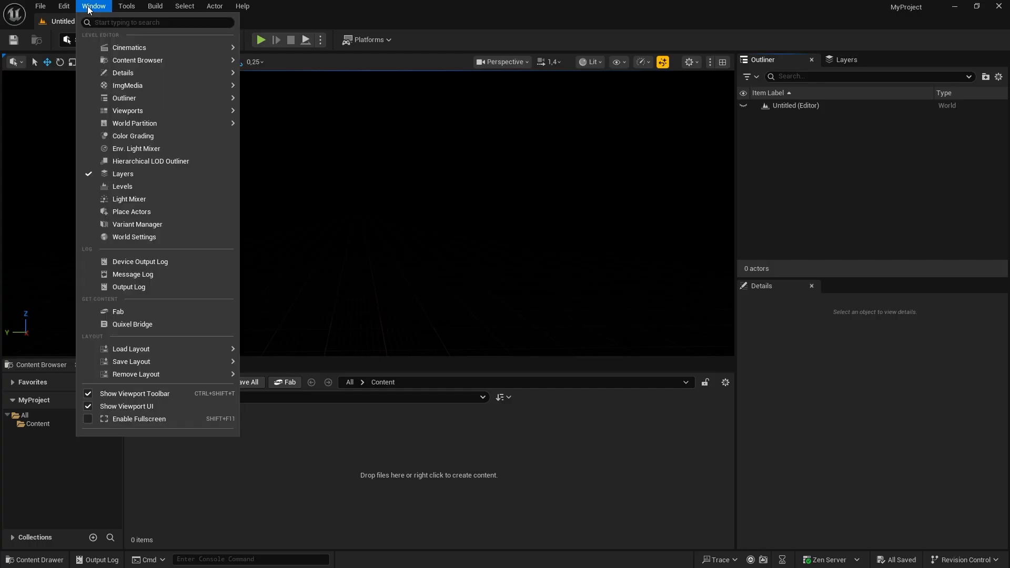
pyautogui.click(142, 149)
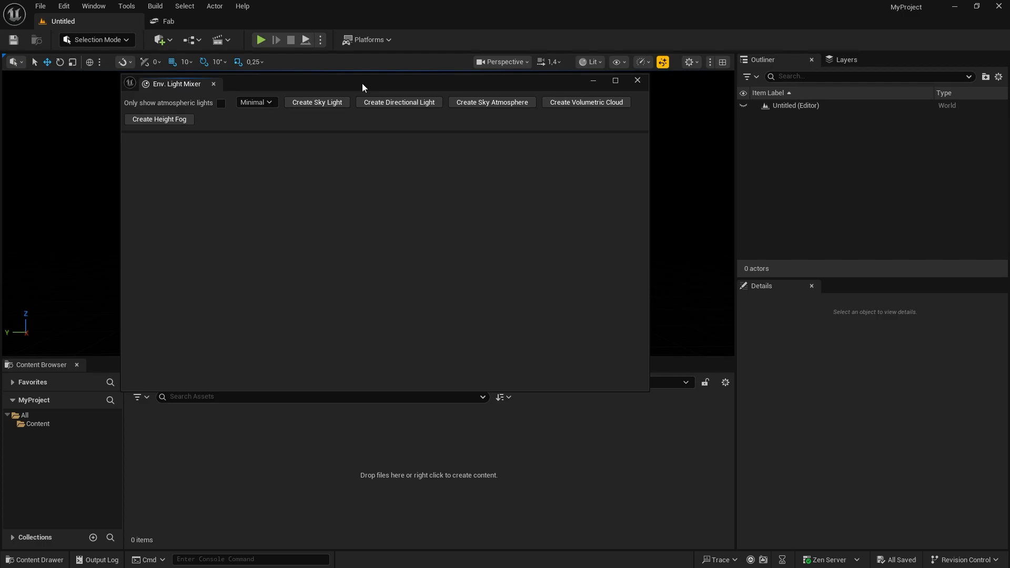
pyautogui.moveTo(362, 85); pyautogui.dragTo(389, 122)
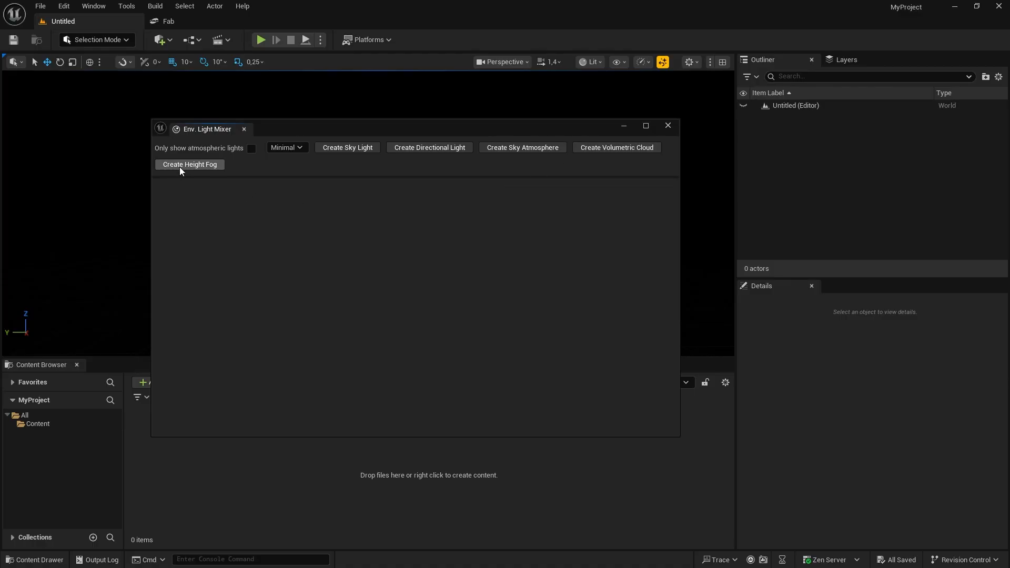
pyautogui.click(335, 150)
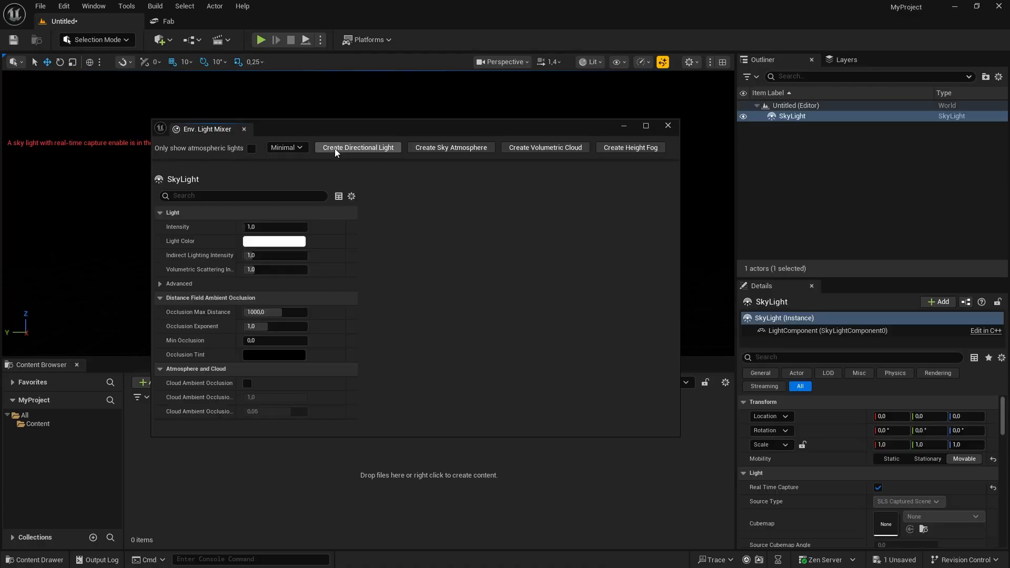
pyautogui.click(351, 148)
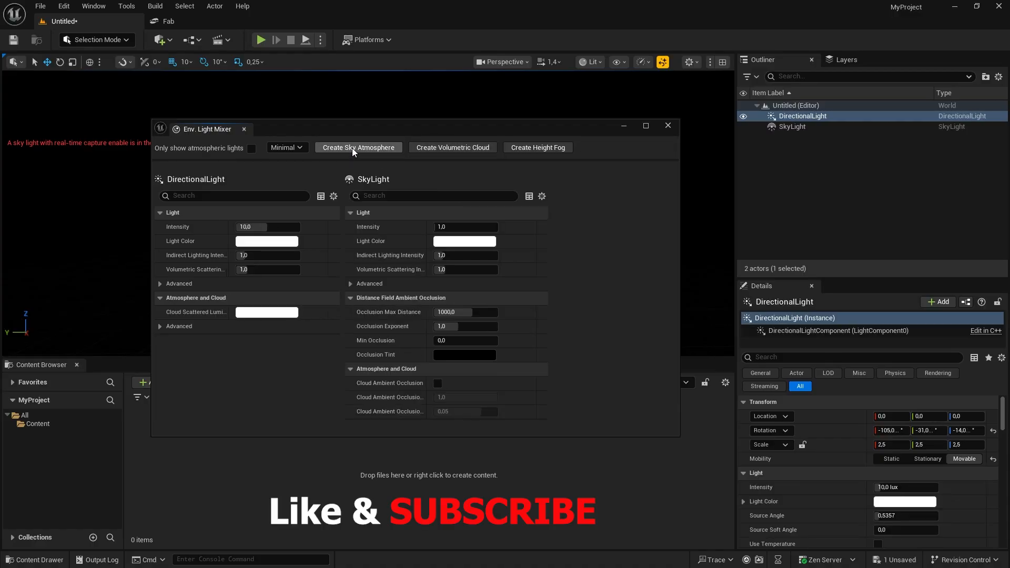
pyautogui.click(353, 149)
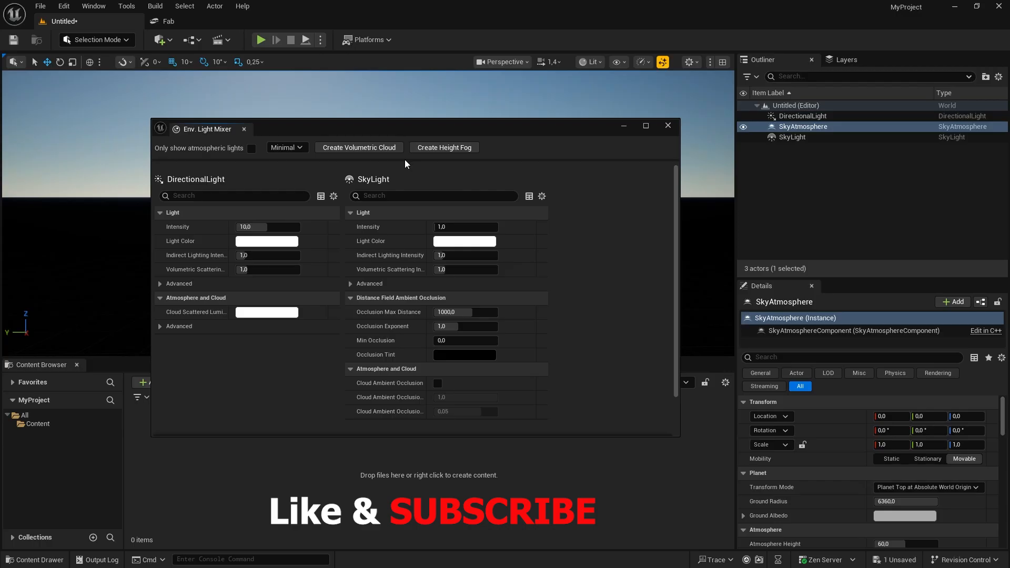
pyautogui.click(354, 148)
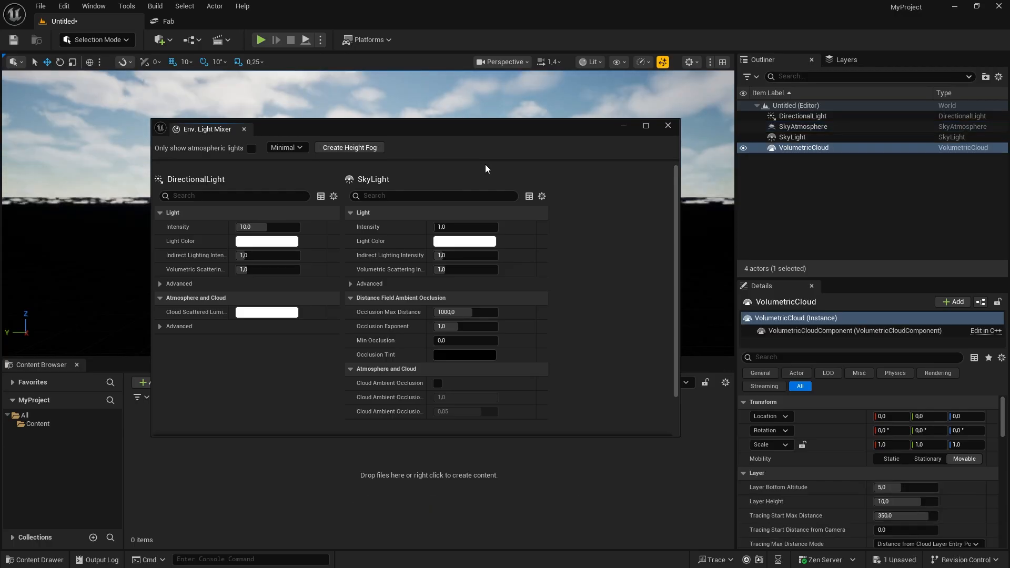
pyautogui.click(360, 148)
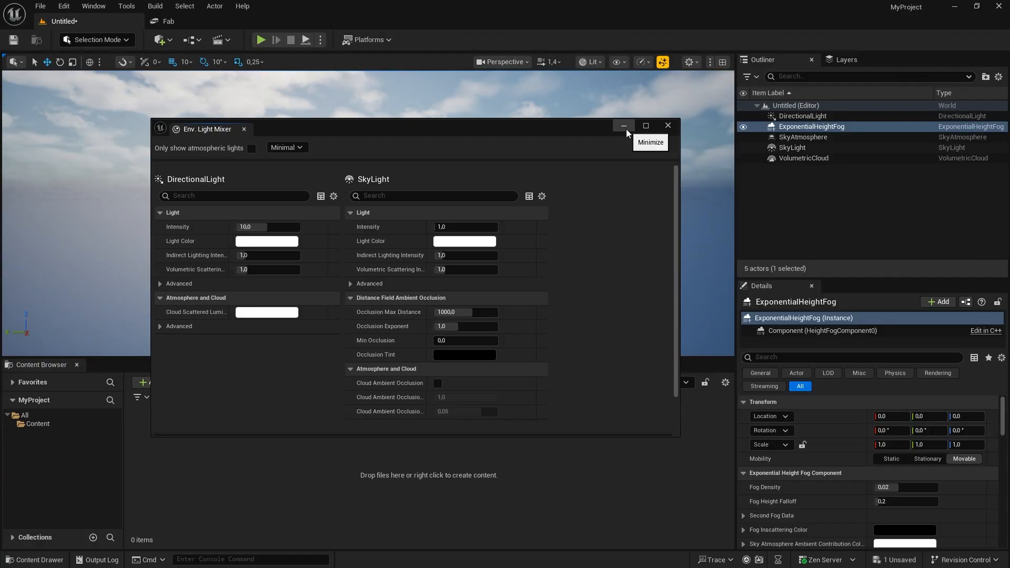
pyautogui.click(667, 127)
# - Create a landscape with 63×63 quad sections and 8 × 8 components, and return to Selection Mode
pyautogui.moveTo(430, 252); pyautogui.dragTo(417, 267, button='right')
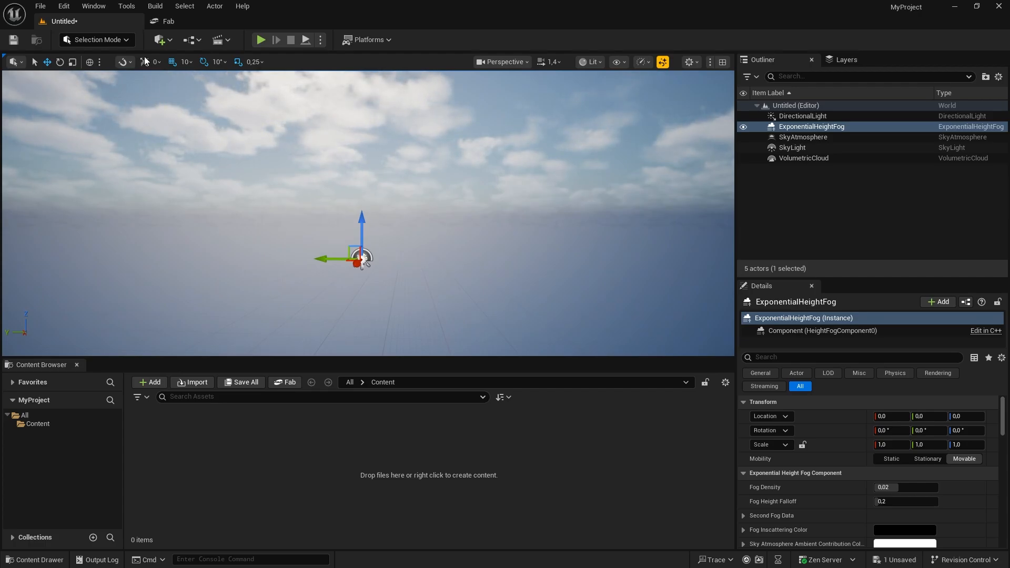
pyautogui.click(117, 40)
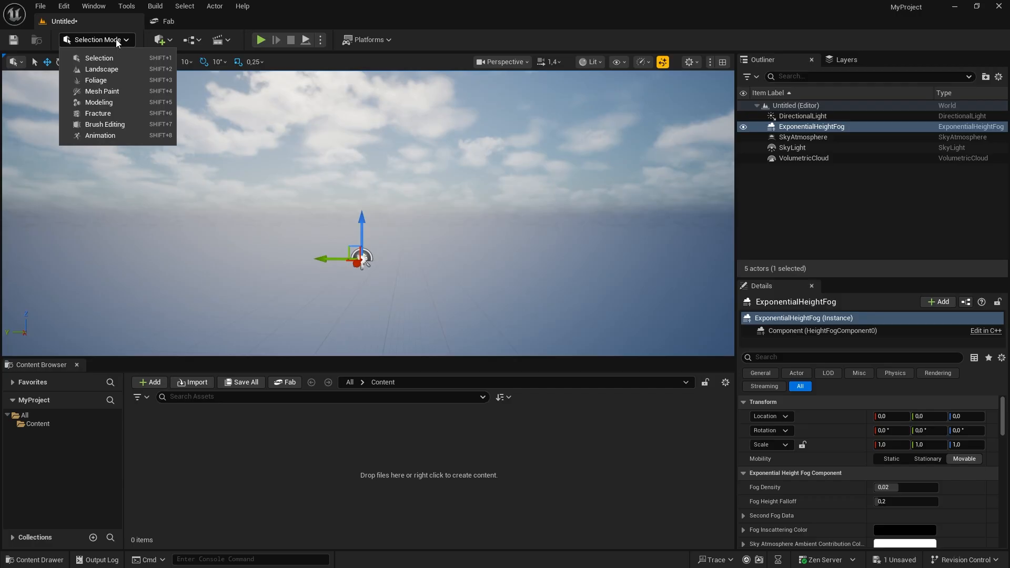
pyautogui.press('Escape')
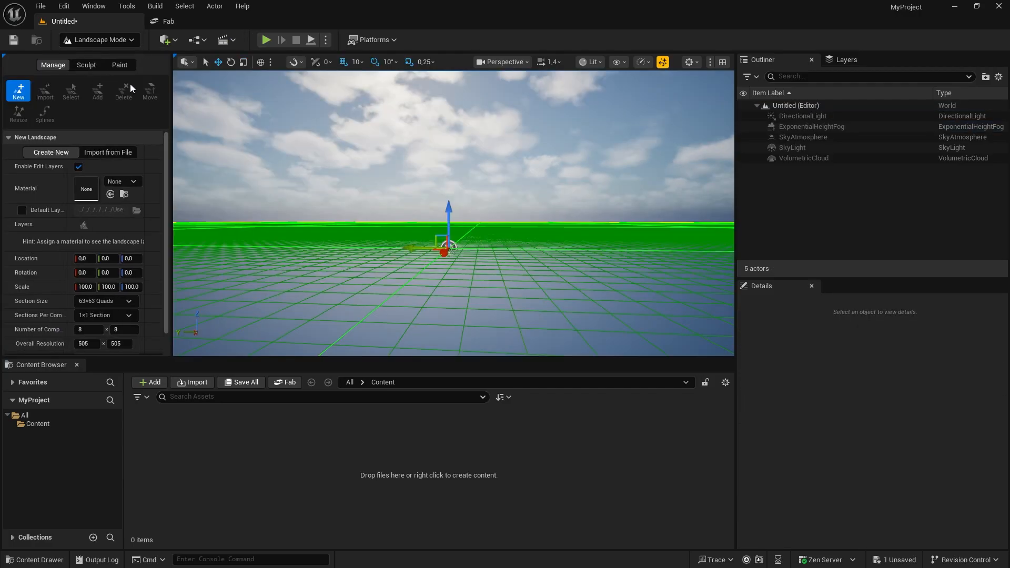
pyautogui.scroll(-2, 167, 295)
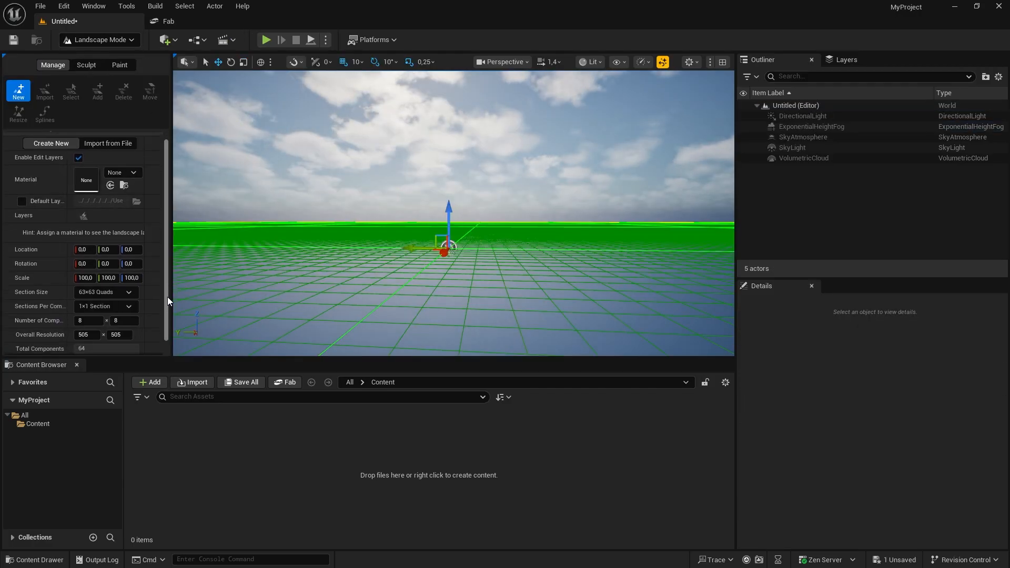
pyautogui.click(125, 348)
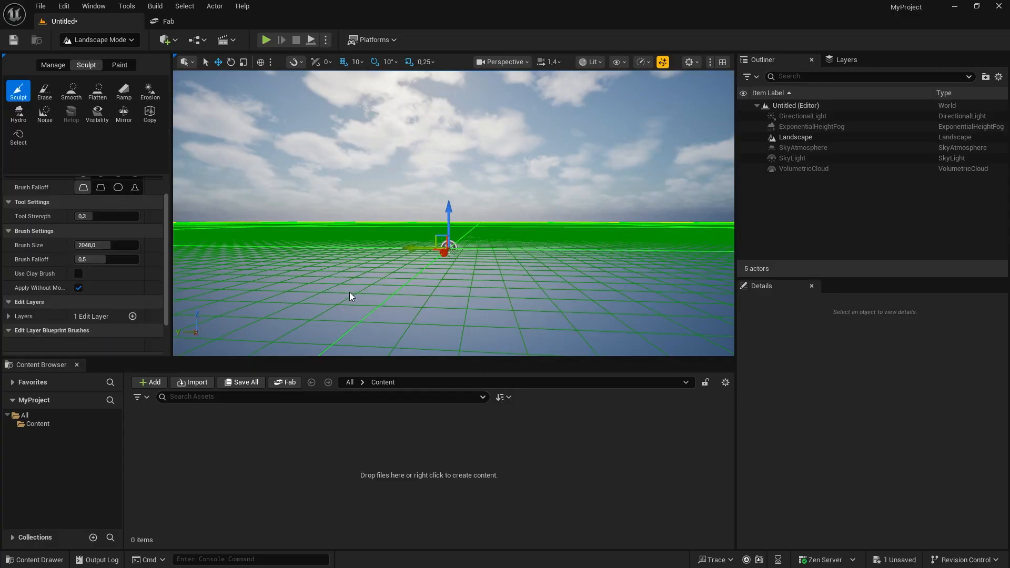
pyautogui.click(133, 40)
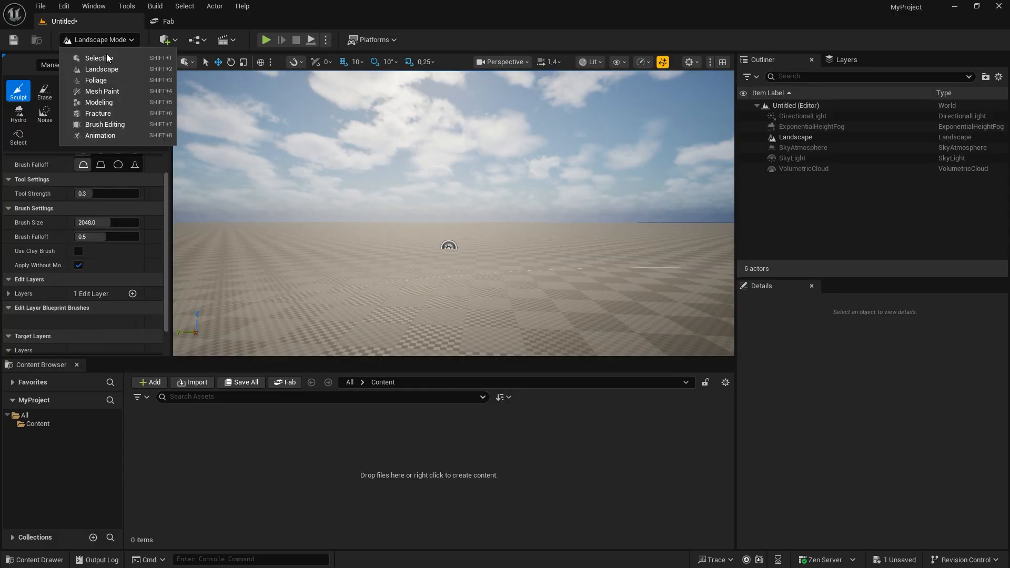
pyautogui.click(101, 56)
# - Create a new folder named Supra inside the project's Content folder
pyautogui.moveTo(368, 213); pyautogui.dragTo(379, 256, button='right')
pyautogui.press('w')
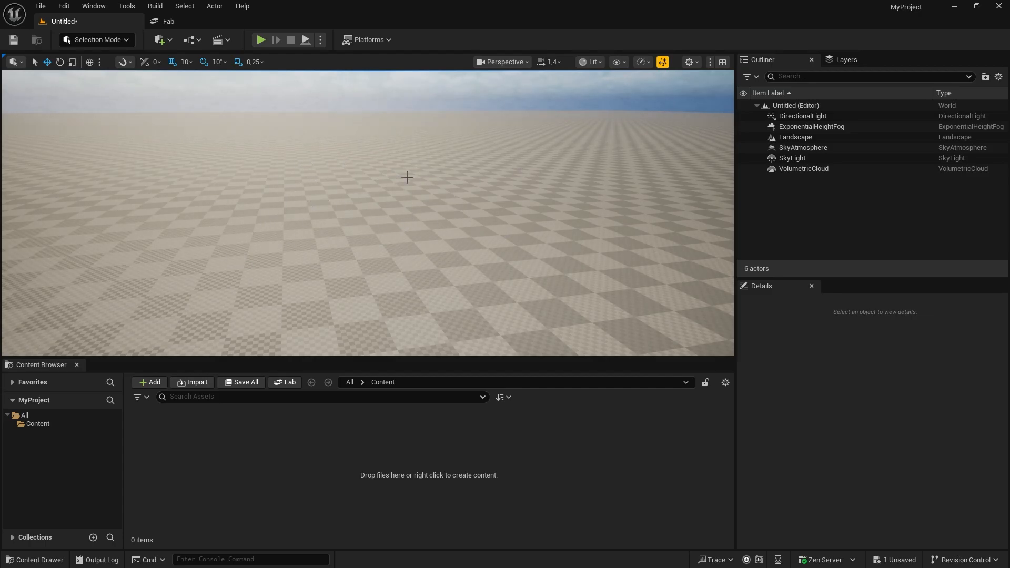
pyautogui.moveTo(356, 214); pyautogui.dragTo(178, 285, button='right')
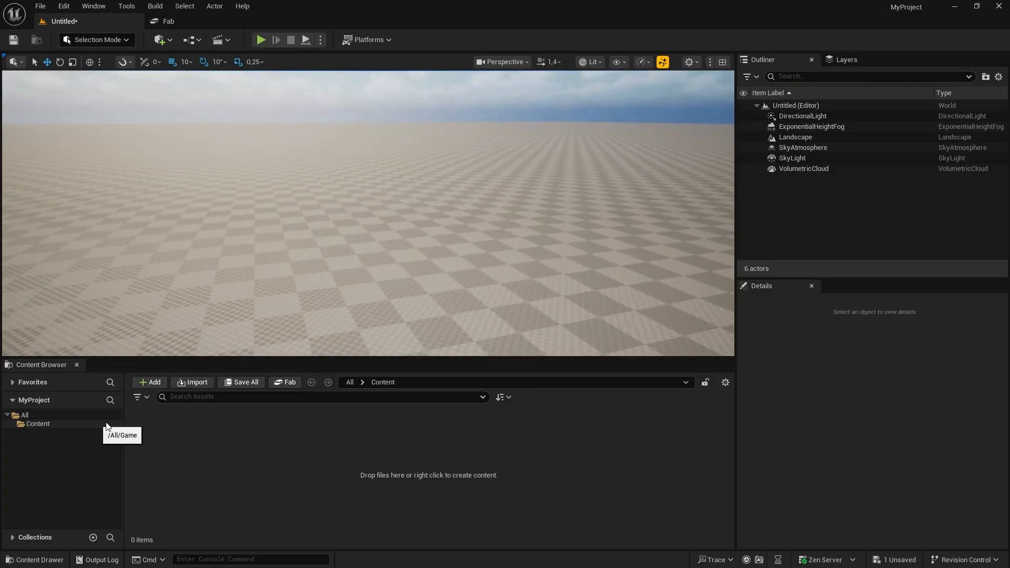
pyautogui.click(33, 423)
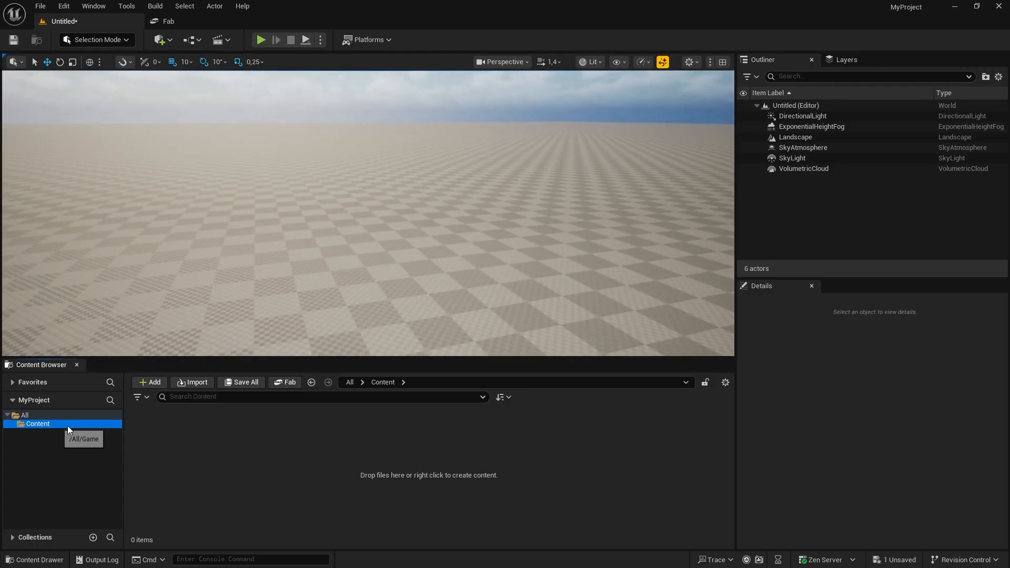
pyautogui.click(151, 382)
pyautogui.click(212, 223)
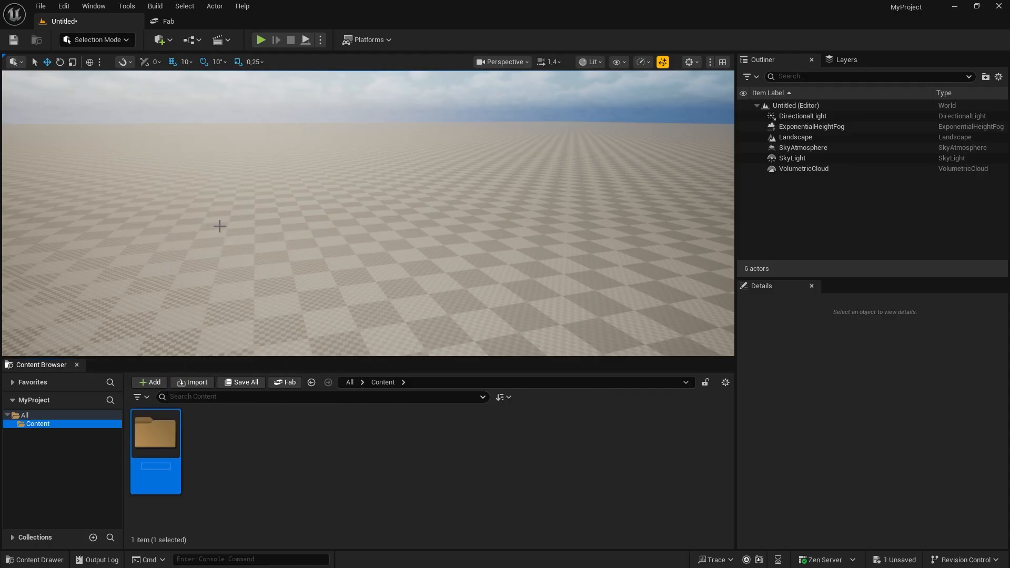
pyautogui.write('Supra')
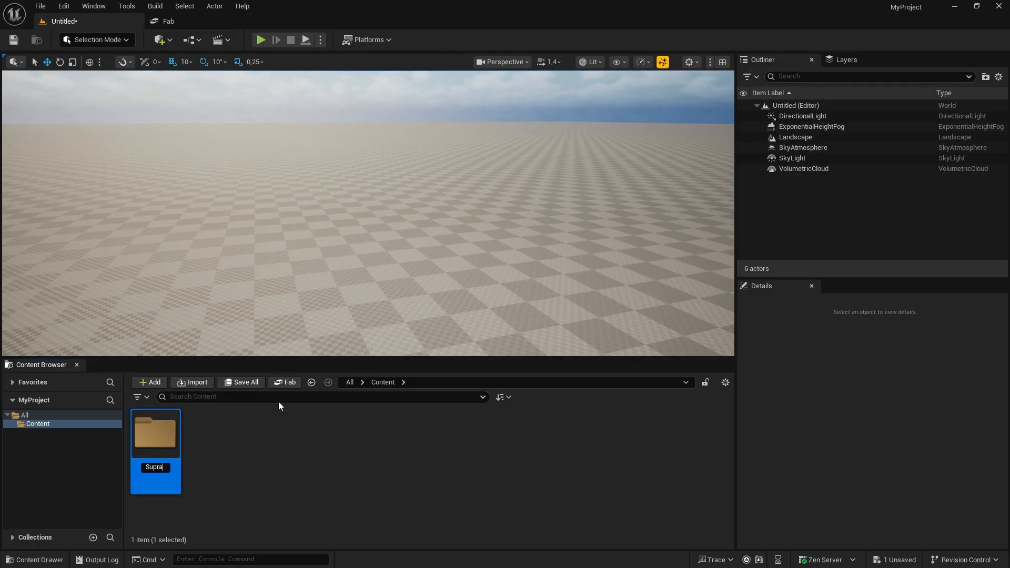
pyautogui.press('Return')
# - Import Normals_fixed.fbx into the Supra folder using the default assets pipeline settings
pyautogui.doubleClick(161, 435)
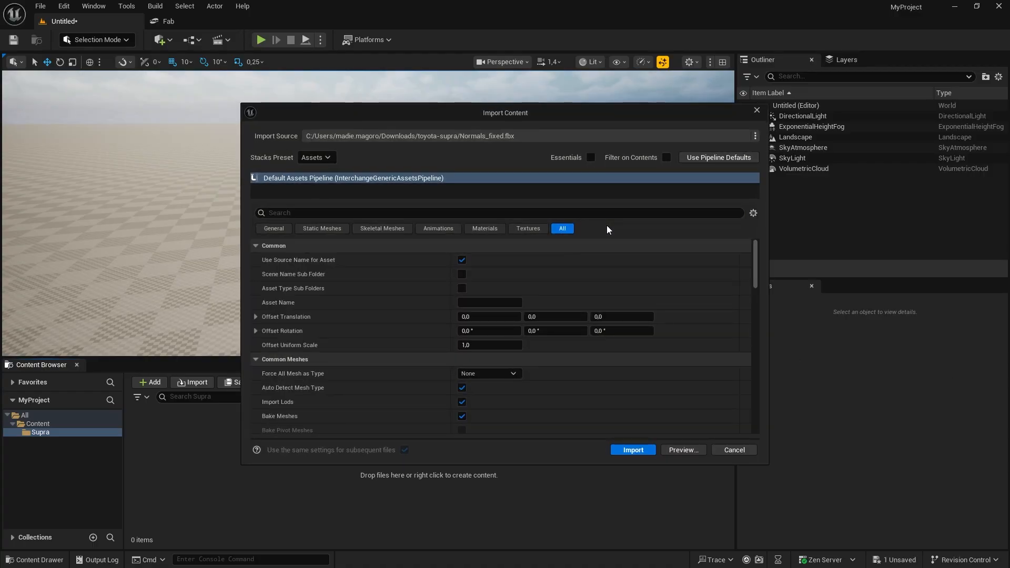
pyautogui.moveTo(538, 112); pyautogui.dragTo(452, 106)
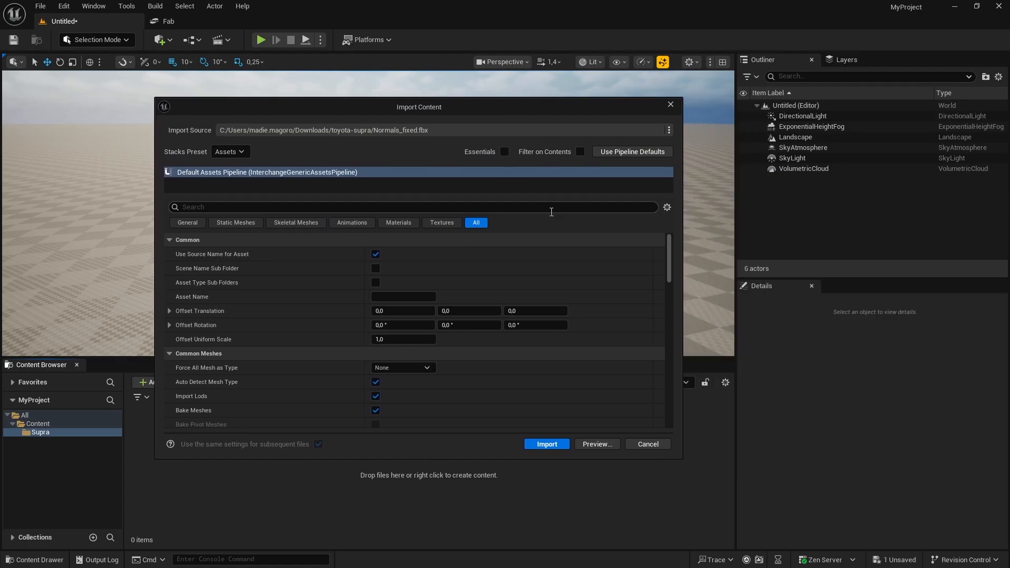
pyautogui.click(548, 445)
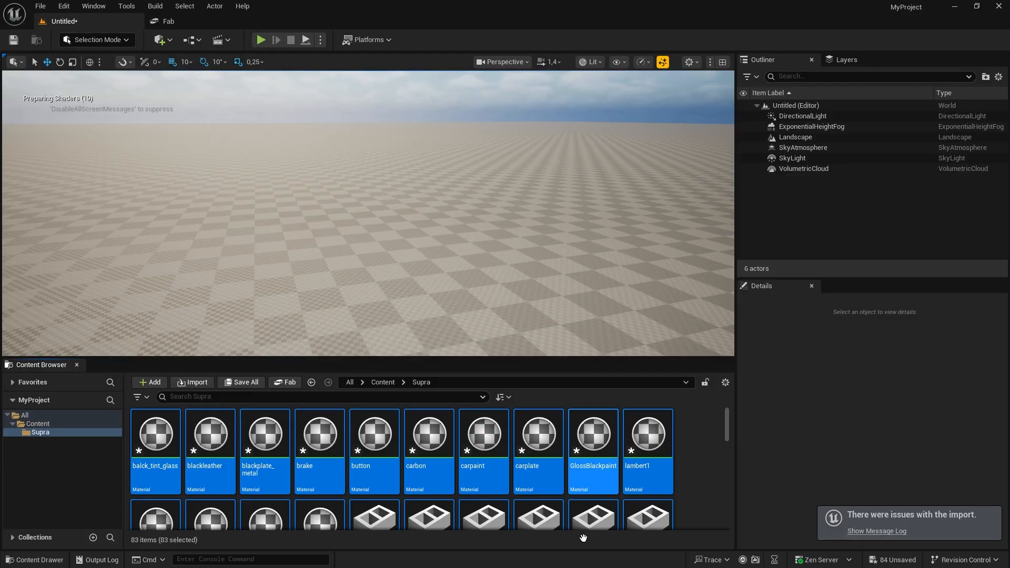
pyautogui.moveTo(727, 424)
pyautogui.mouseDown()
pyautogui.moveTo(727, 519)
pyautogui.moveTo(728, 416)
pyautogui.mouseUp()
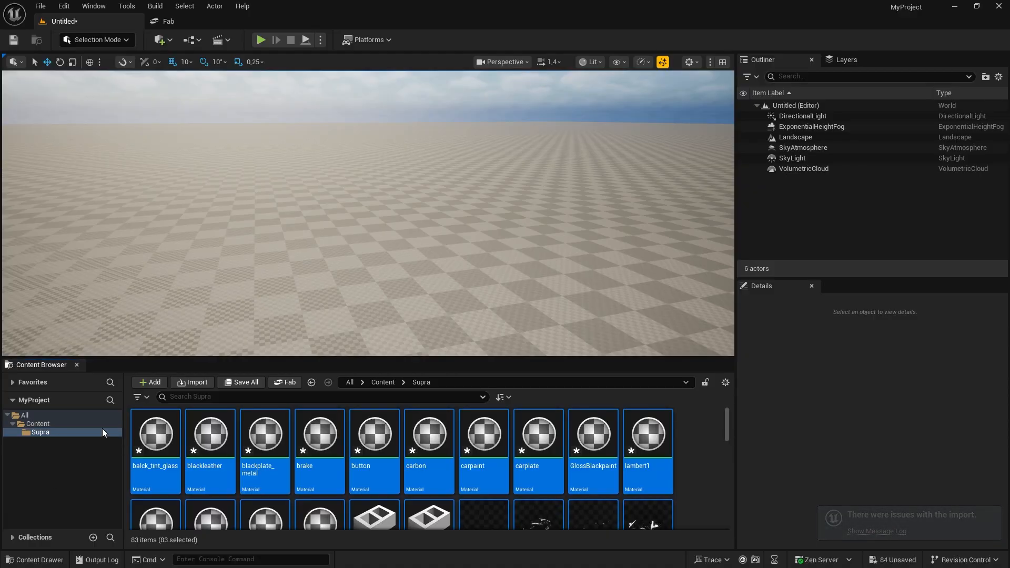
# - Save all project content, storing the level as Car in the Content folder
pyautogui.click(13, 424)
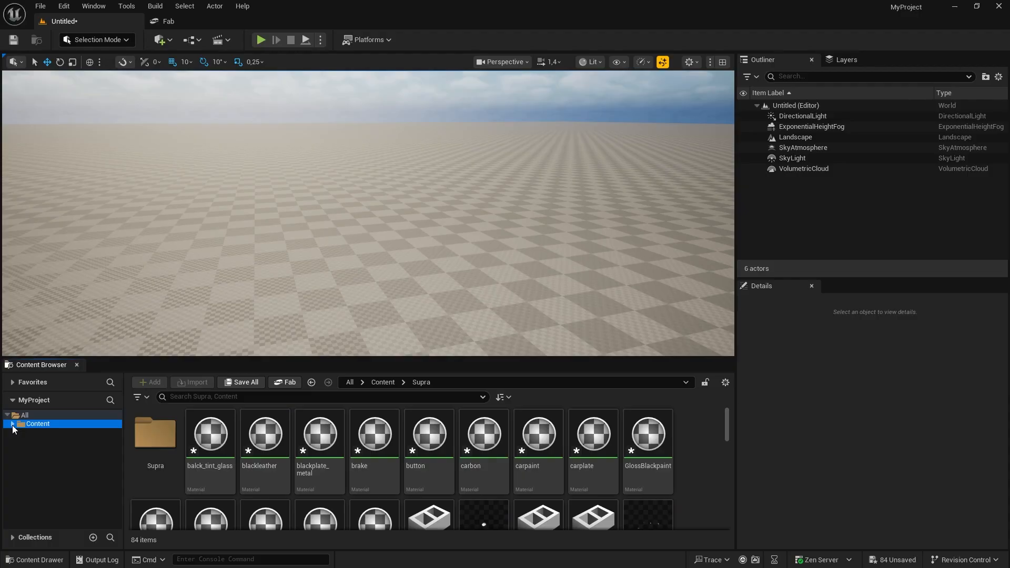
pyautogui.click(13, 426)
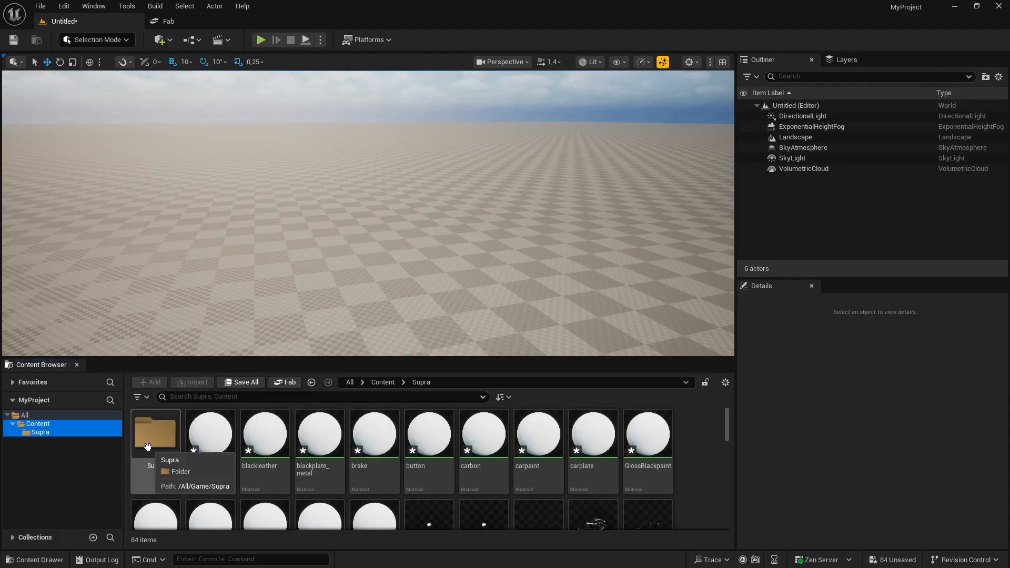
pyautogui.click(40, 6)
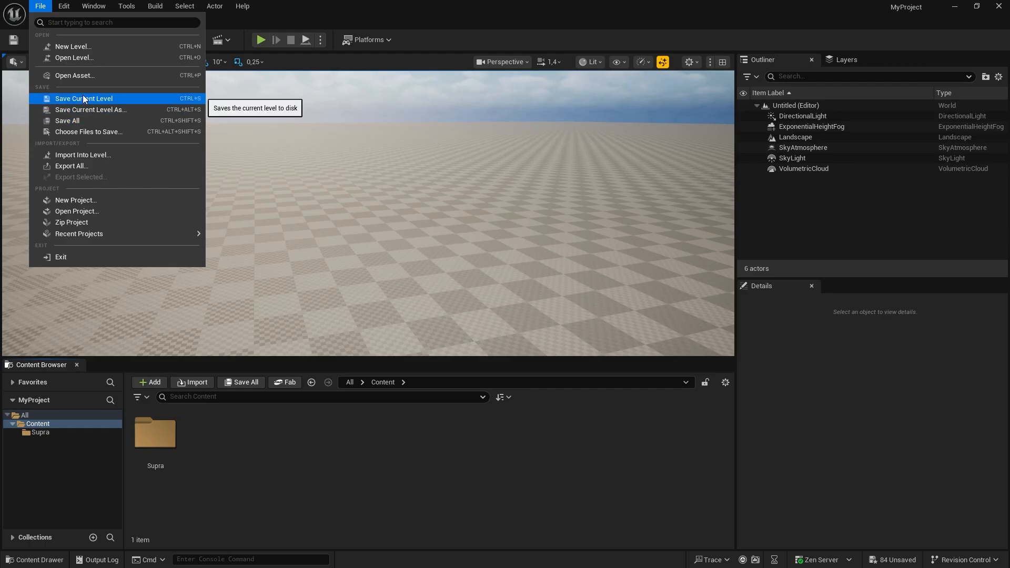
pyautogui.click(71, 120)
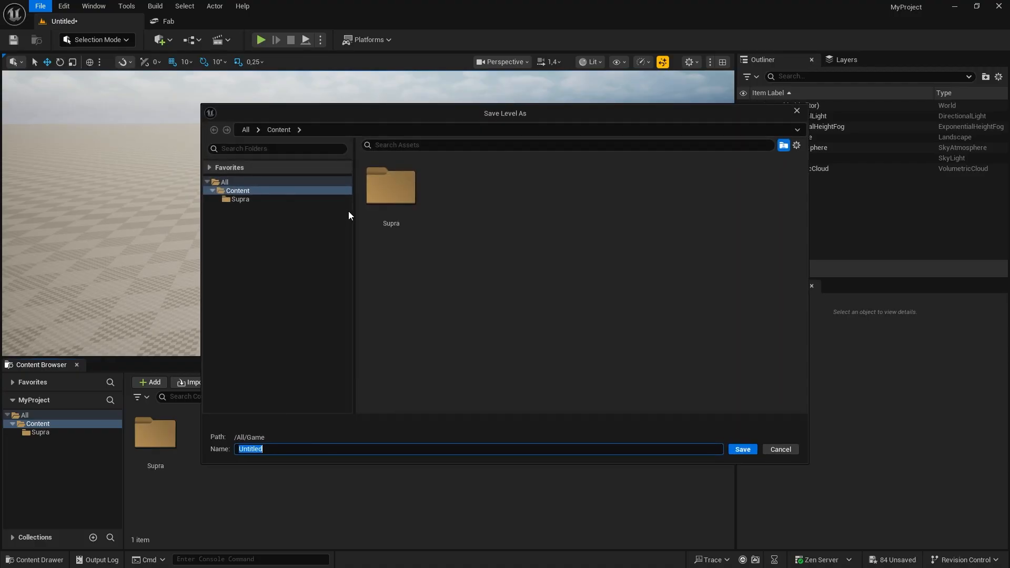
pyautogui.write('Car')
pyautogui.click(752, 450)
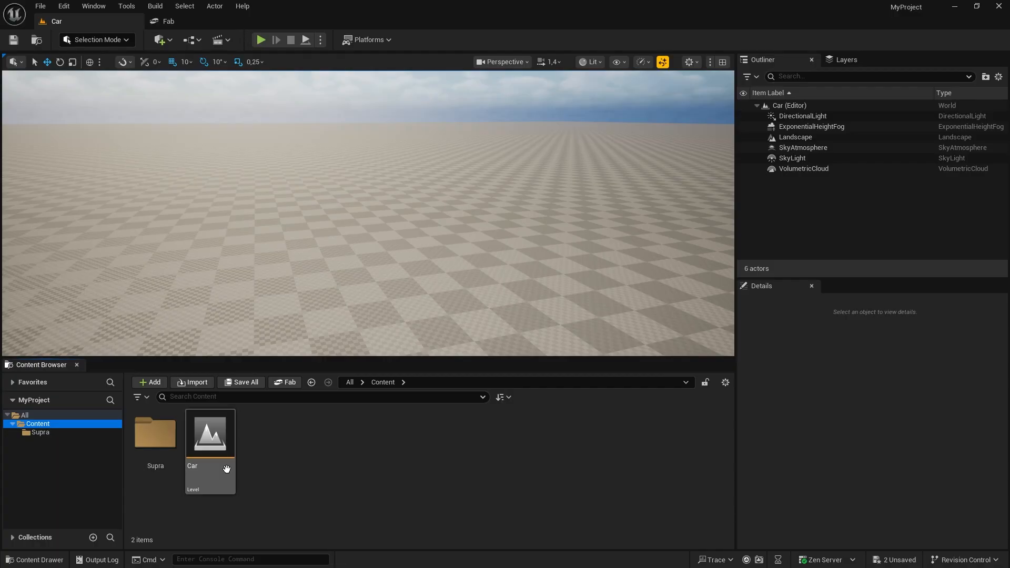
# - Place all static meshes of the Supra folder, from pDisc1 to Plane_078, together on the landscape and focus the view on them
pyautogui.doubleClick(154, 440)
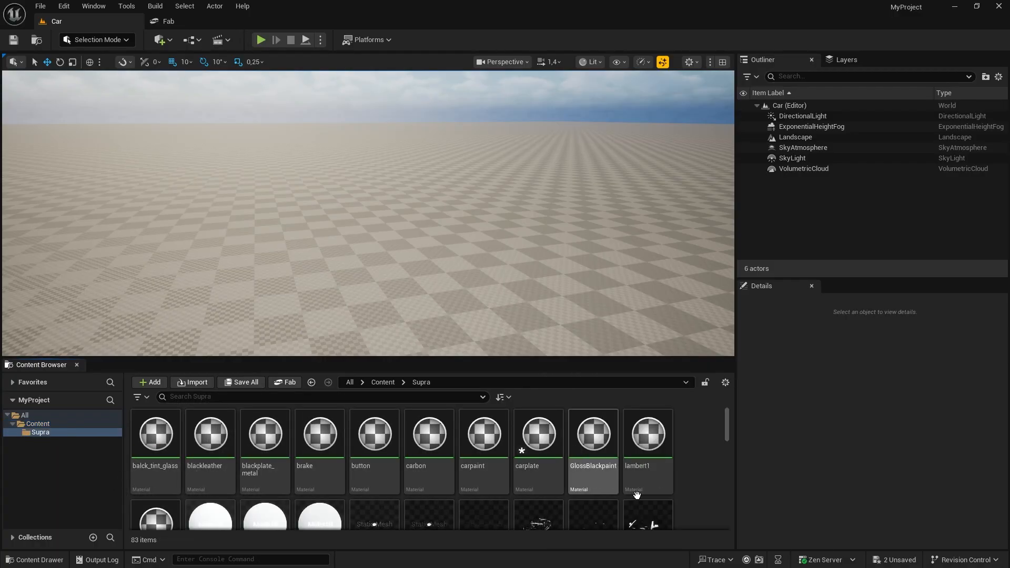
pyautogui.scroll(-1, 661, 500)
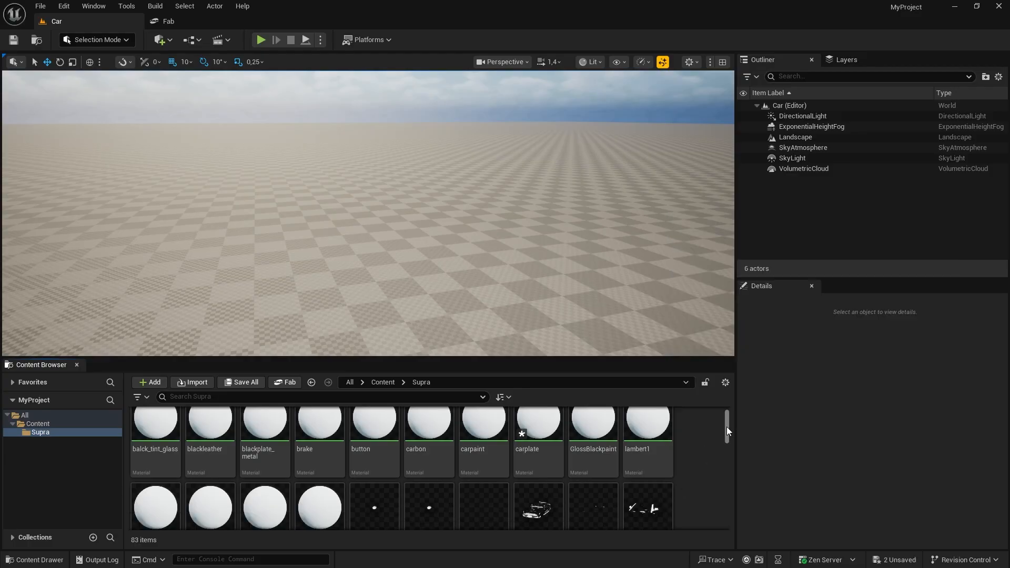
pyautogui.moveTo(727, 427); pyautogui.dragTo(727, 435)
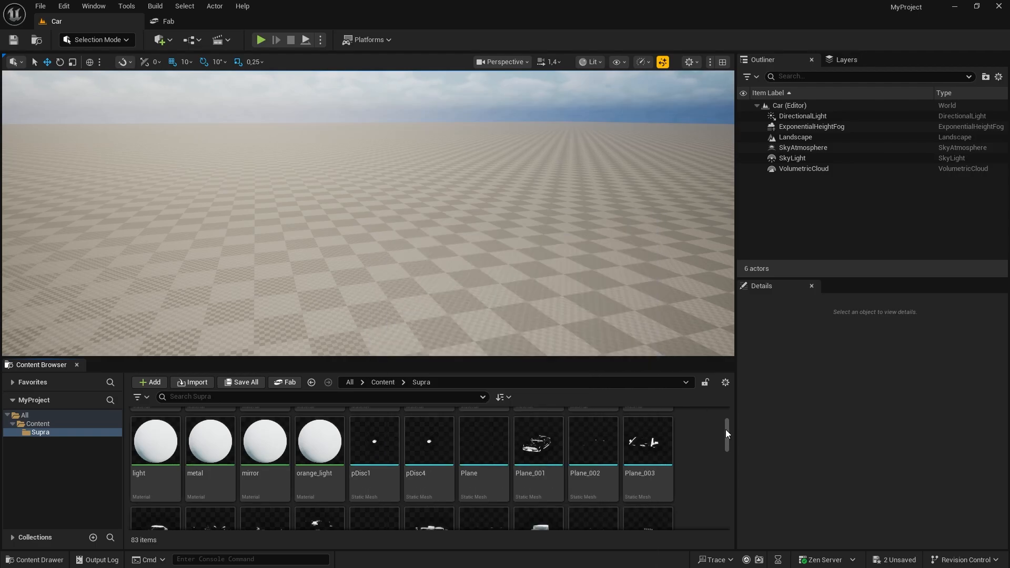
pyautogui.moveTo(726, 433); pyautogui.dragTo(726, 497)
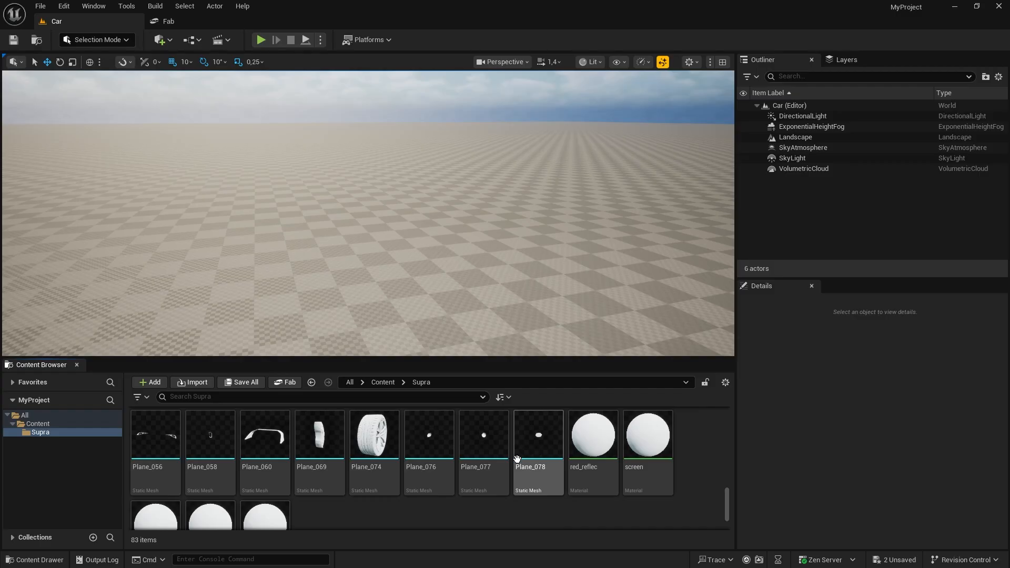
pyautogui.moveTo(726, 502); pyautogui.dragTo(727, 431)
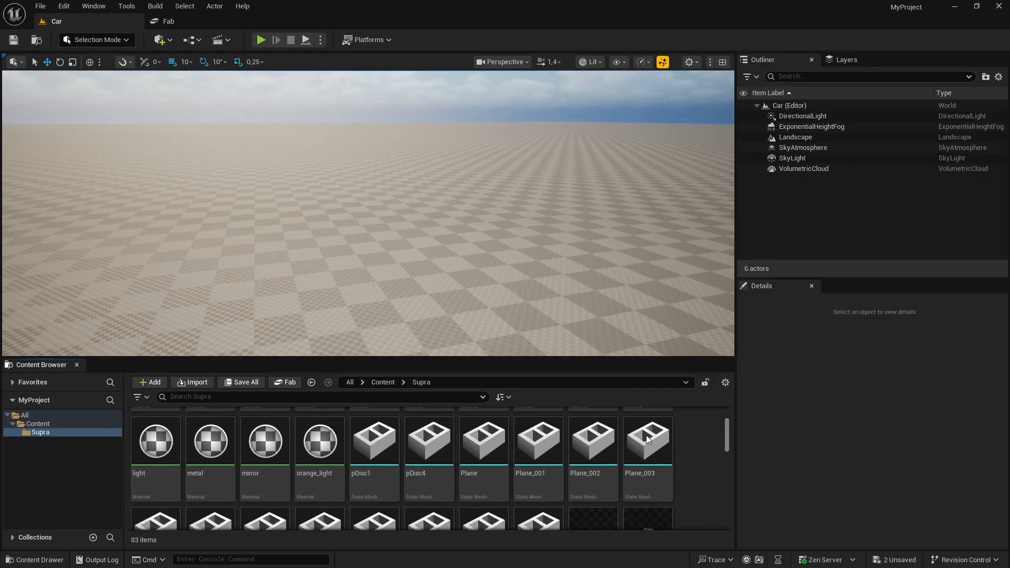
pyautogui.click(368, 442)
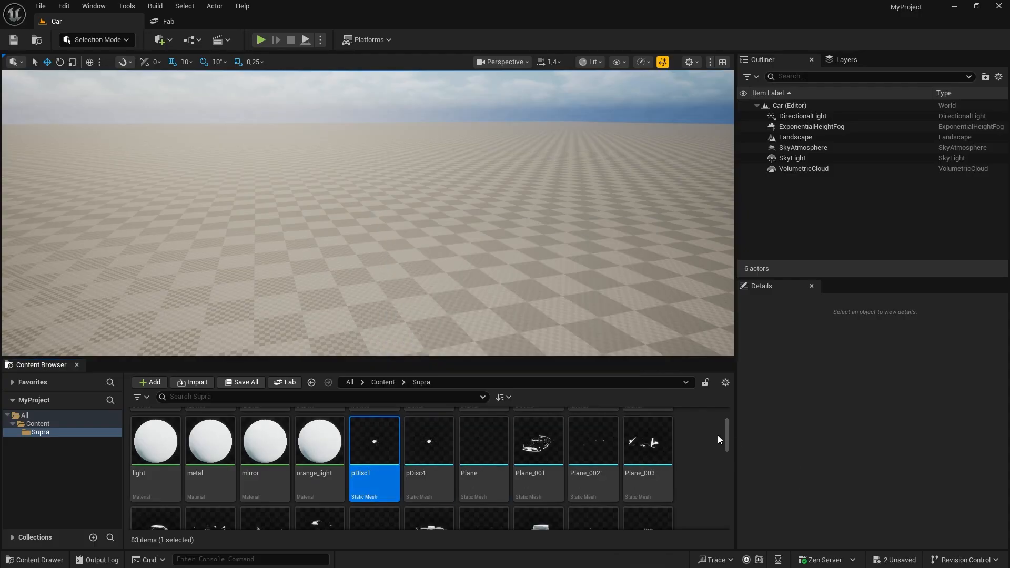
pyautogui.moveTo(726, 433); pyautogui.dragTo(725, 462)
pyautogui.moveTo(724, 478)
pyautogui.mouseDown()
pyautogui.moveTo(712, 504)
pyautogui.moveTo(730, 463)
pyautogui.mouseUp()
pyautogui.keyDown('shift'); pyautogui.click(544, 433); pyautogui.keyUp('shift')
pyautogui.moveTo(487, 381); pyautogui.dragTo(410, 279)
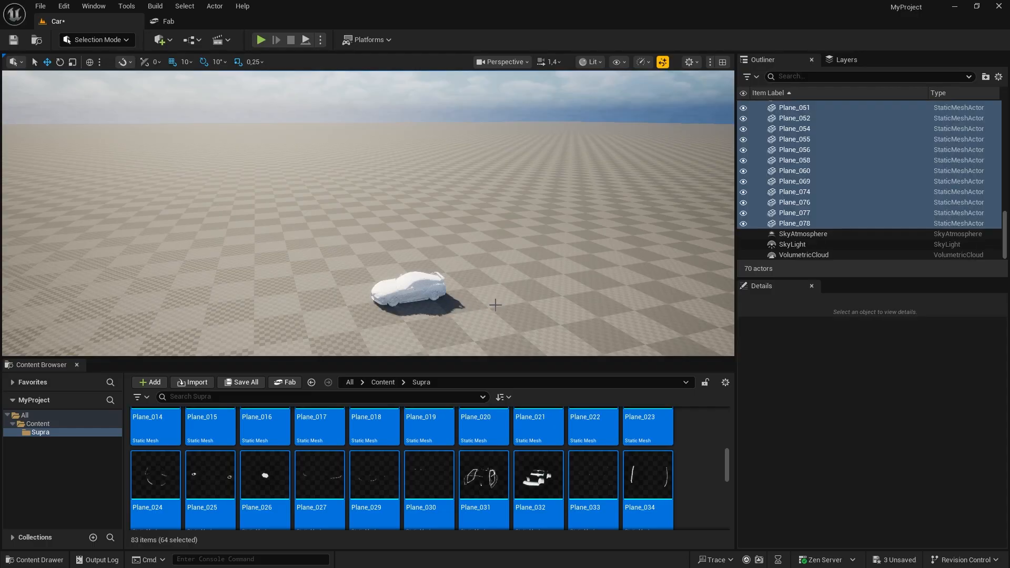
pyautogui.press('f')
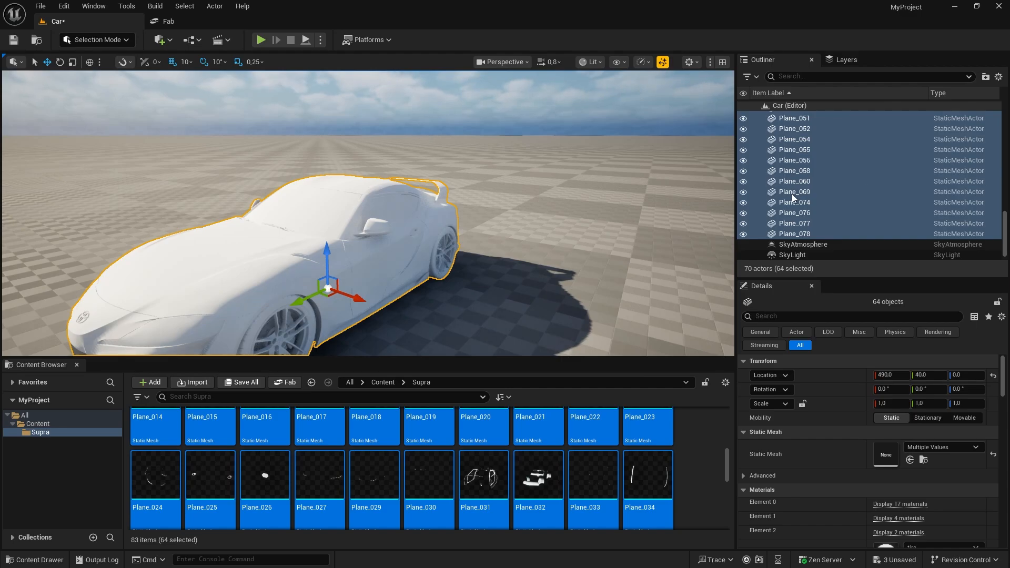
# - Group the placed car meshes in a new Outliner folder named Car_model and collapse it
pyautogui.click(984, 77)
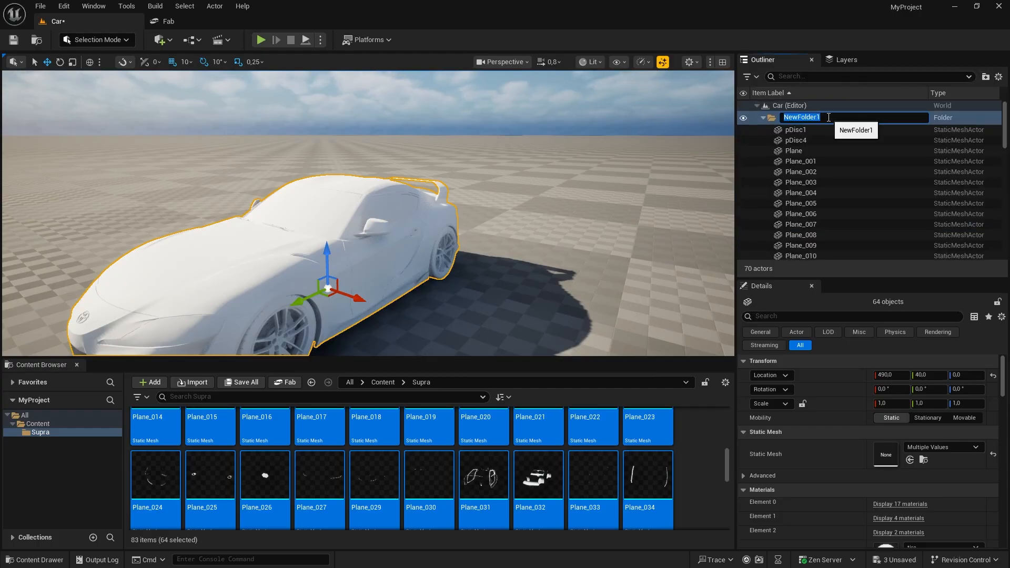
pyautogui.write('Car_model')
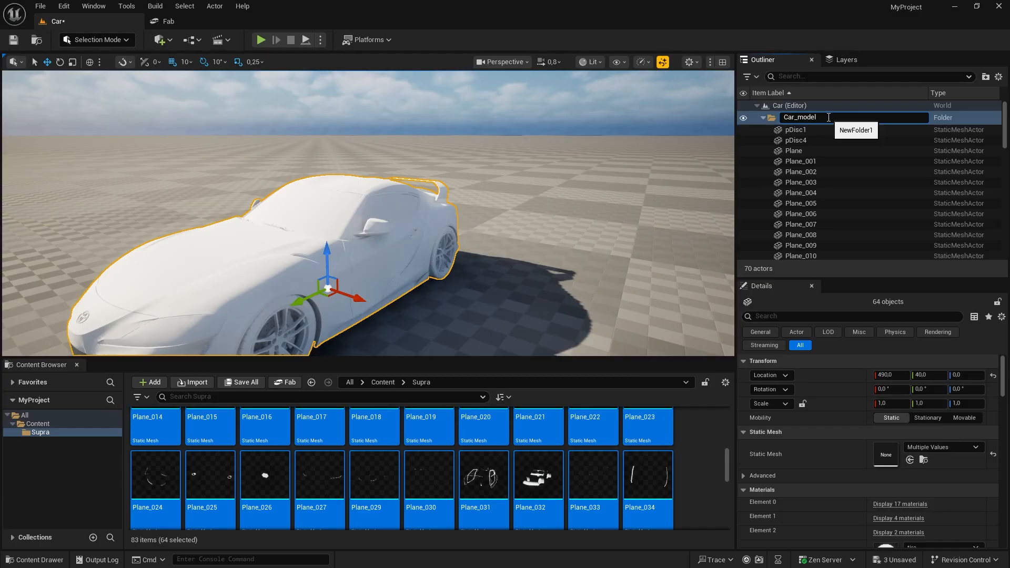
pyautogui.press('Return')
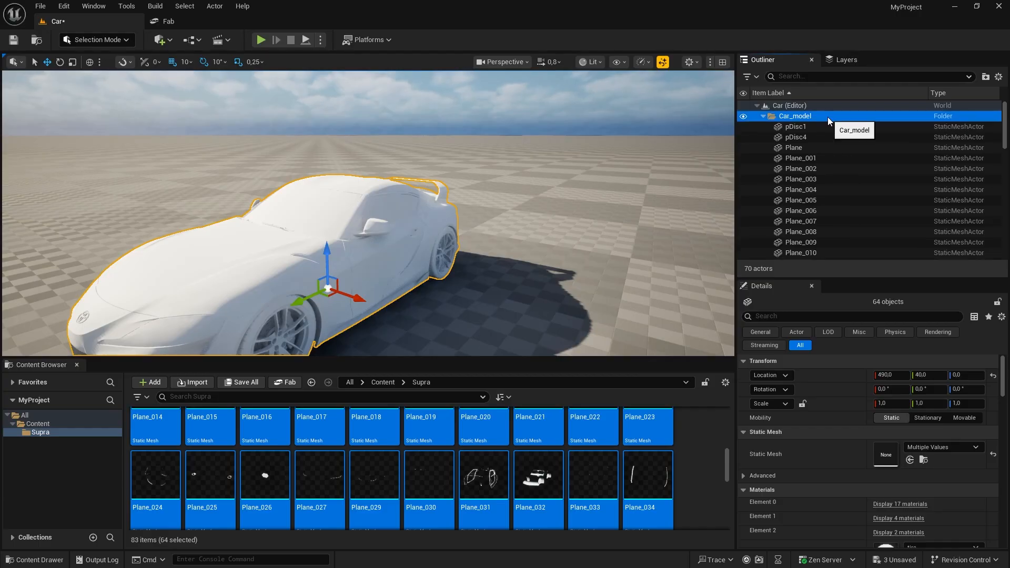
pyautogui.click(762, 116)
pyautogui.click(741, 116)
pyautogui.click(741, 116)
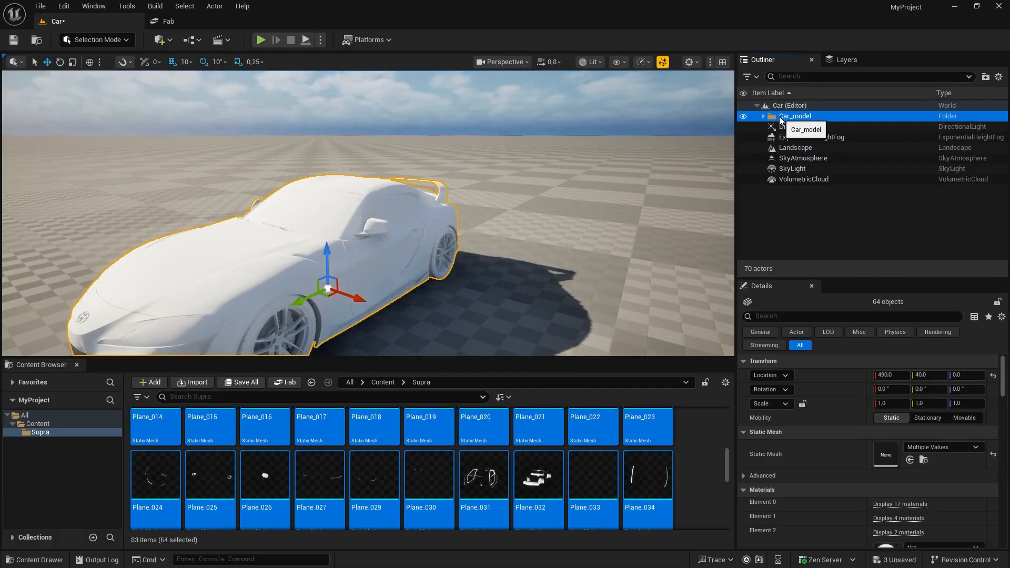
# - Examine the placed car from the front and review the material elements assigned to its selected meshes
pyautogui.scroll(-5, 485, 243)
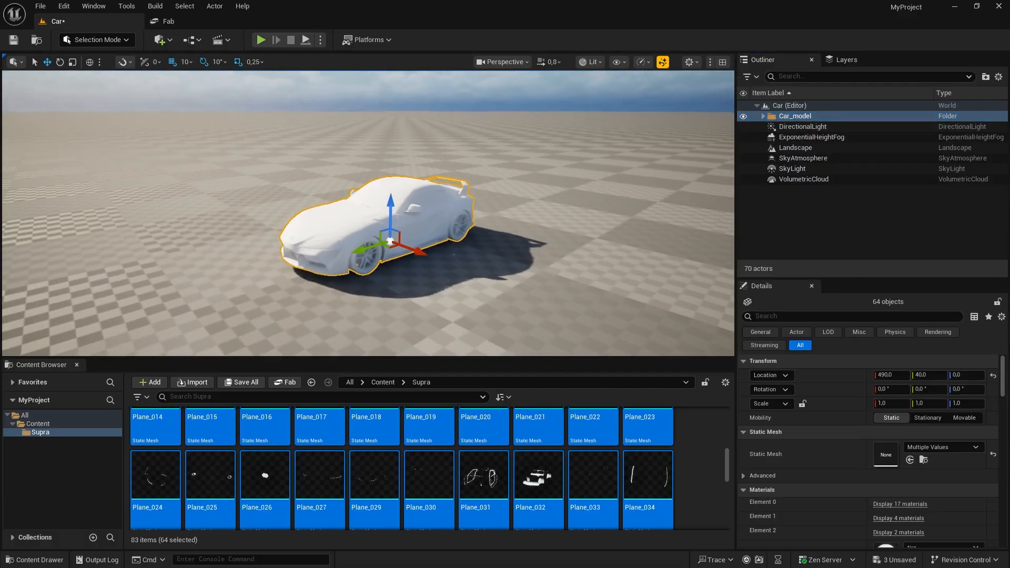
pyautogui.moveTo(485, 242); pyautogui.dragTo(447, 237, button='right')
pyautogui.moveTo(336, 252); pyautogui.dragTo(294, 226, button='right')
pyautogui.moveTo(369, 220); pyautogui.dragTo(594, 215, button='right')
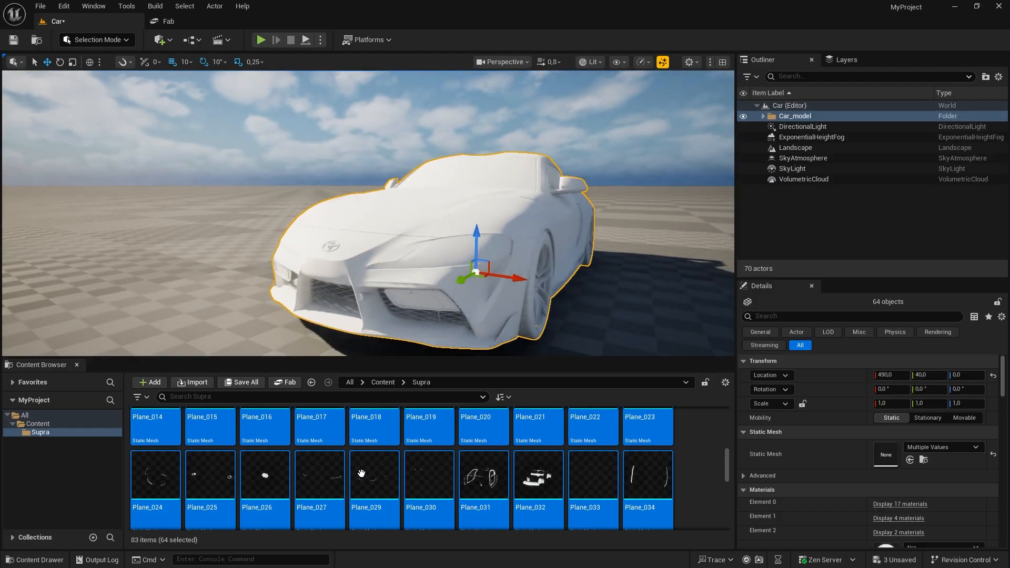
pyautogui.click(484, 476)
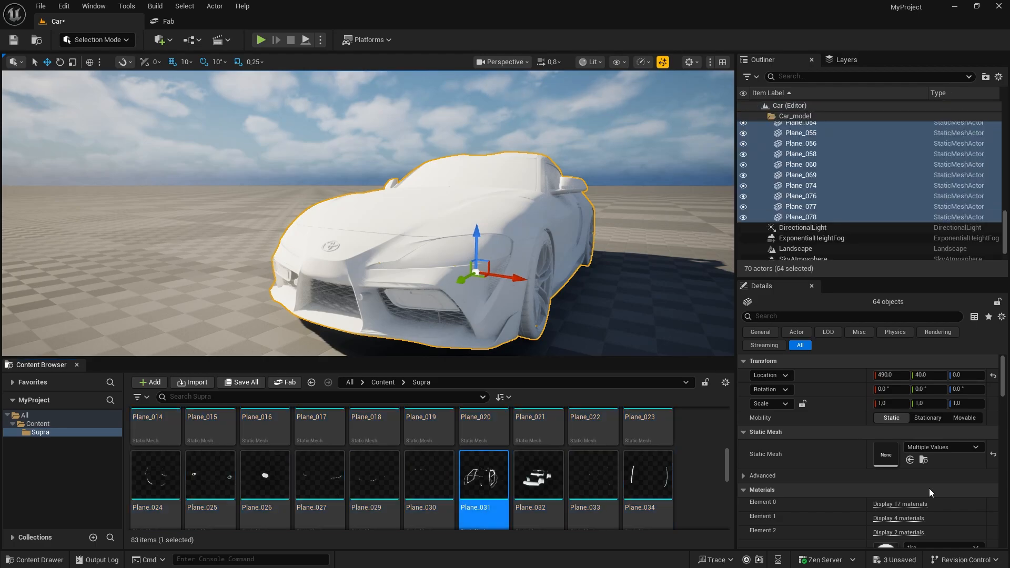
pyautogui.scroll(-3, 929, 491)
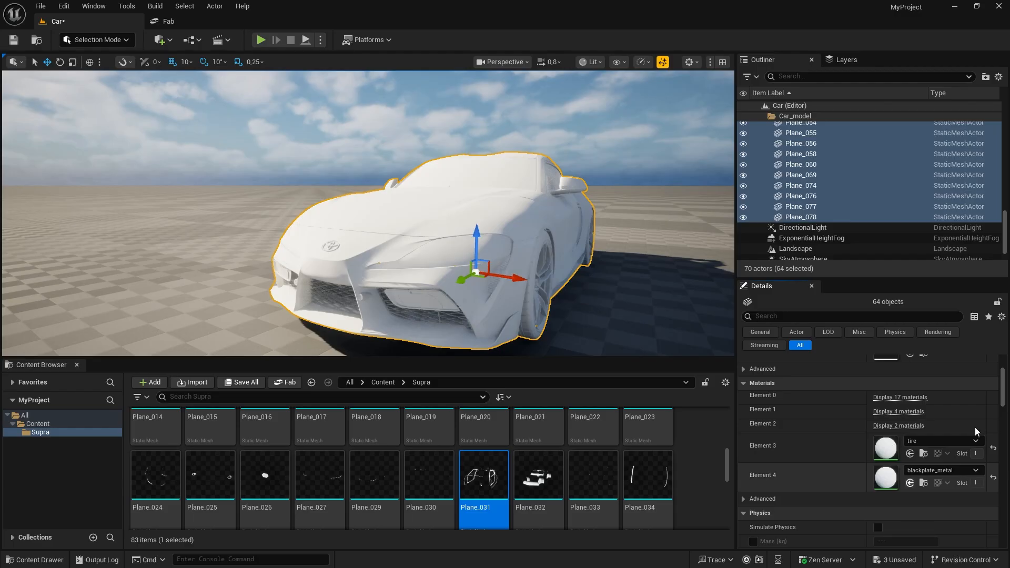
pyautogui.scroll(-5, 1001, 406)
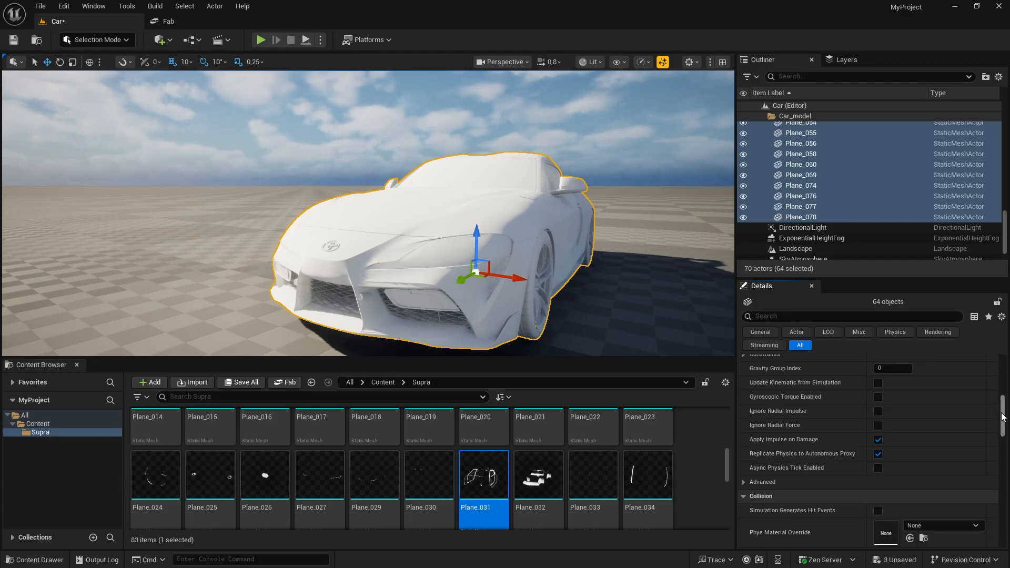
pyautogui.scroll(3, 995, 404)
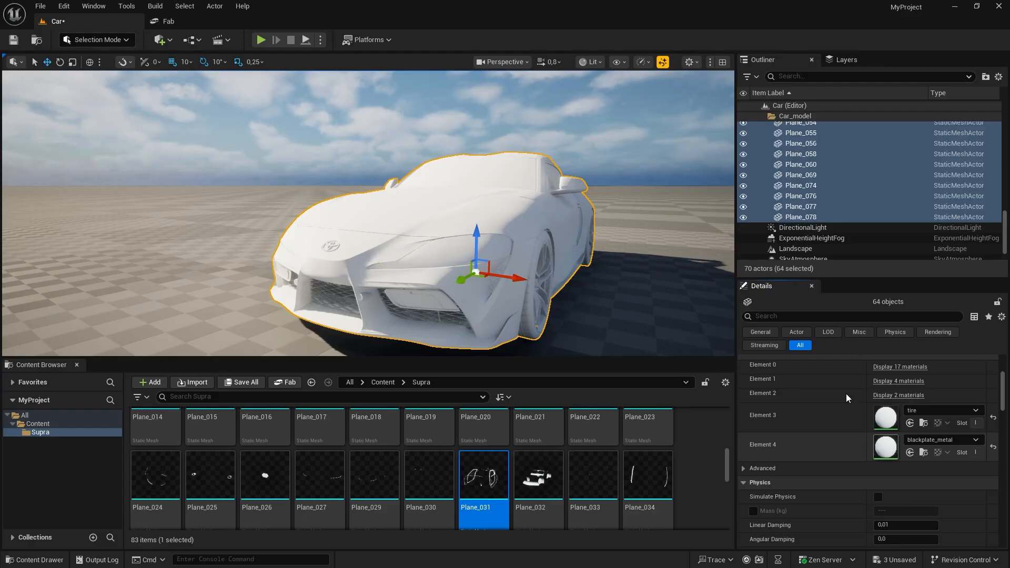
# - Select the front wheel mesh and inspect its material slots and its place on the car
pyautogui.click(542, 309)
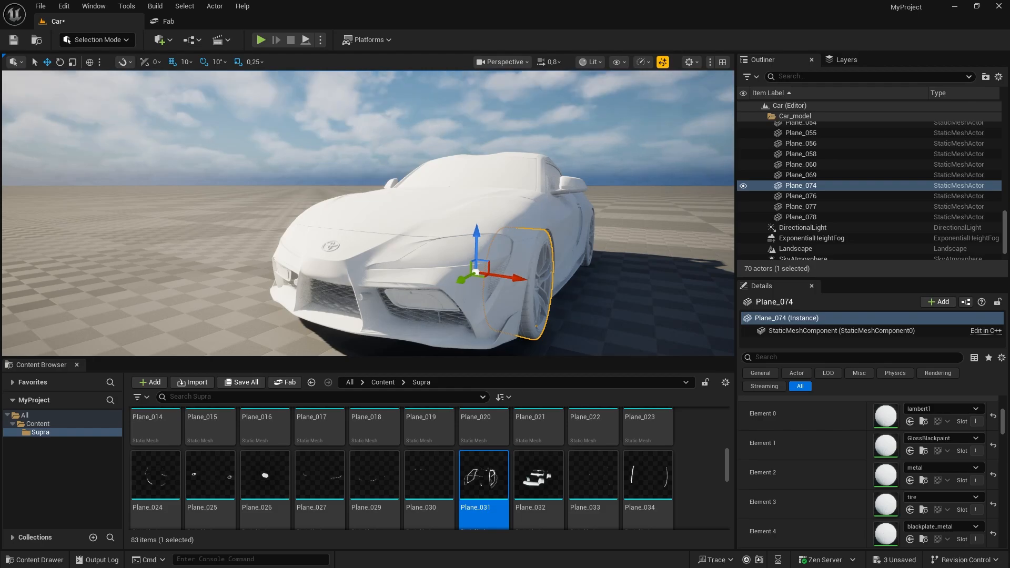
pyautogui.press('d')
pyautogui.moveTo(368, 213); pyautogui.dragTo(292, 213, button='right')
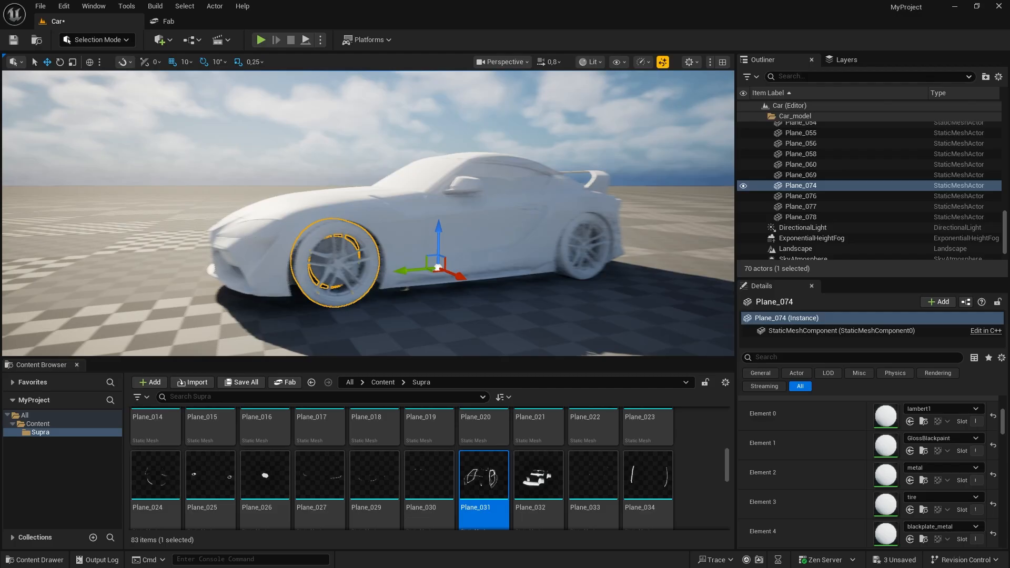
pyautogui.moveTo(368, 213); pyautogui.dragTo(456, 206, button='right')
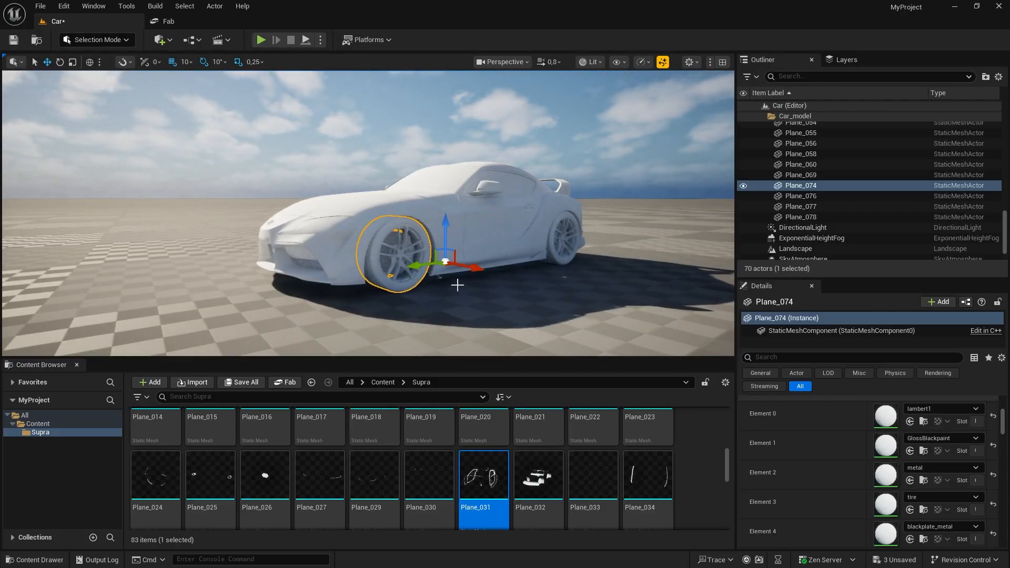
# - Add the free Automotive Materials pack from Fab to the project and open its AutomotiveMaterials folder
pyautogui.click(169, 21)
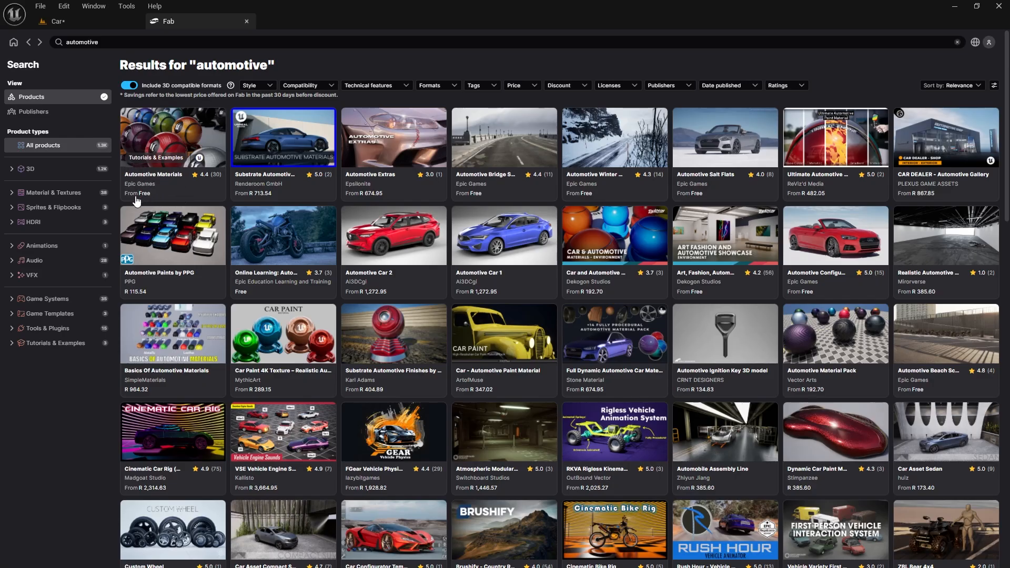
pyautogui.click(188, 128)
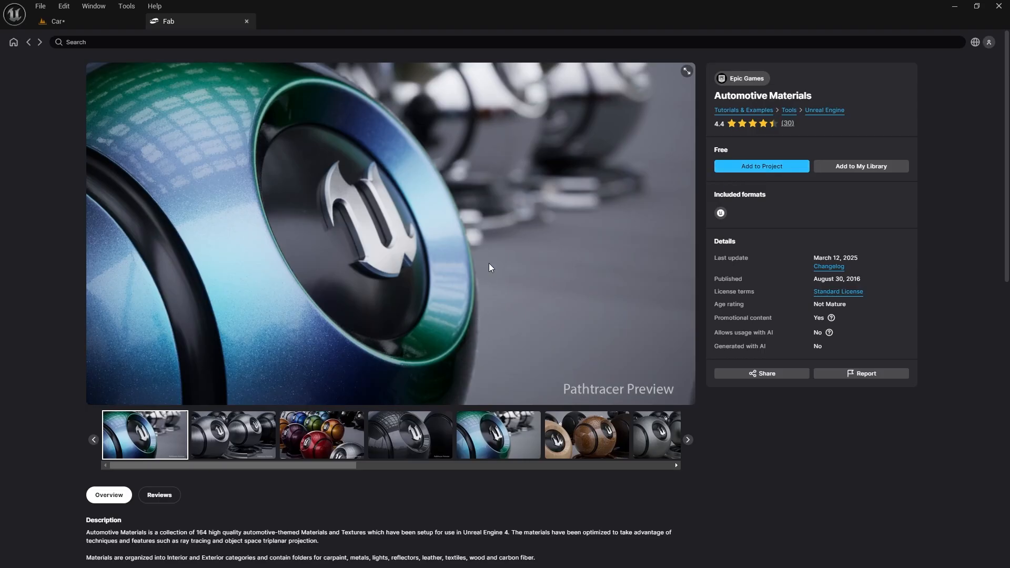
pyautogui.click(110, 19)
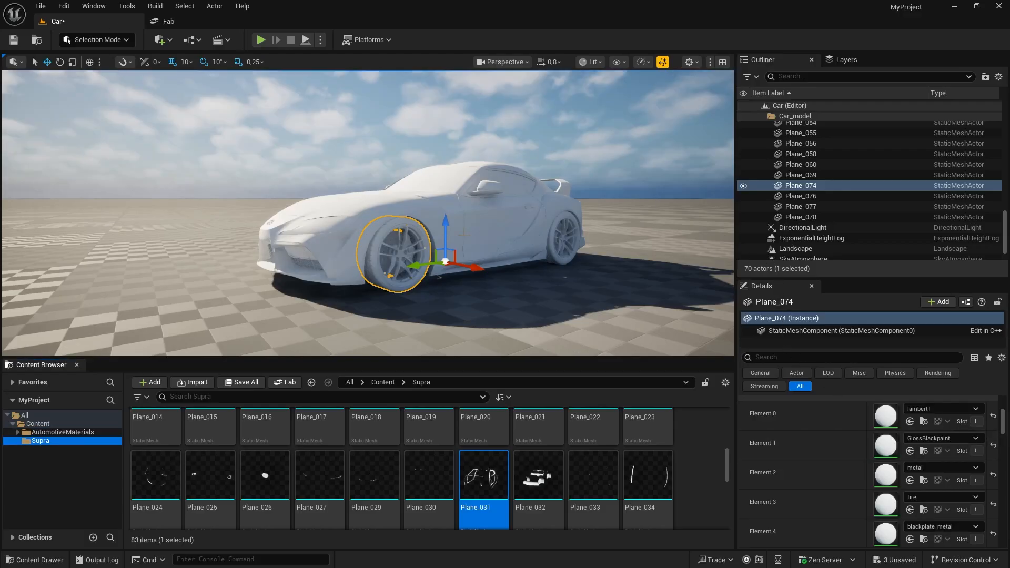
pyautogui.click(169, 21)
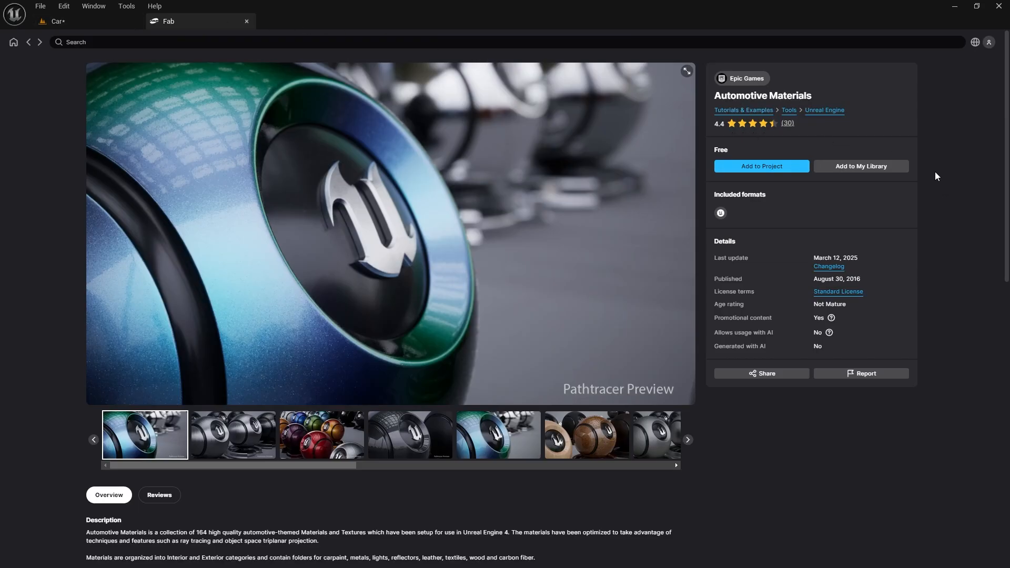
pyautogui.click(88, 20)
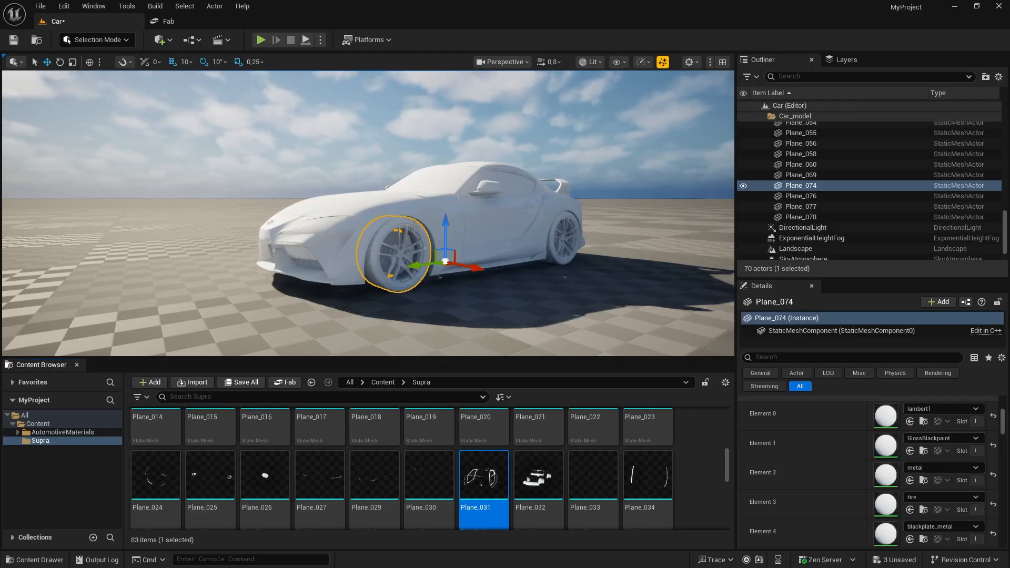
pyautogui.click(59, 433)
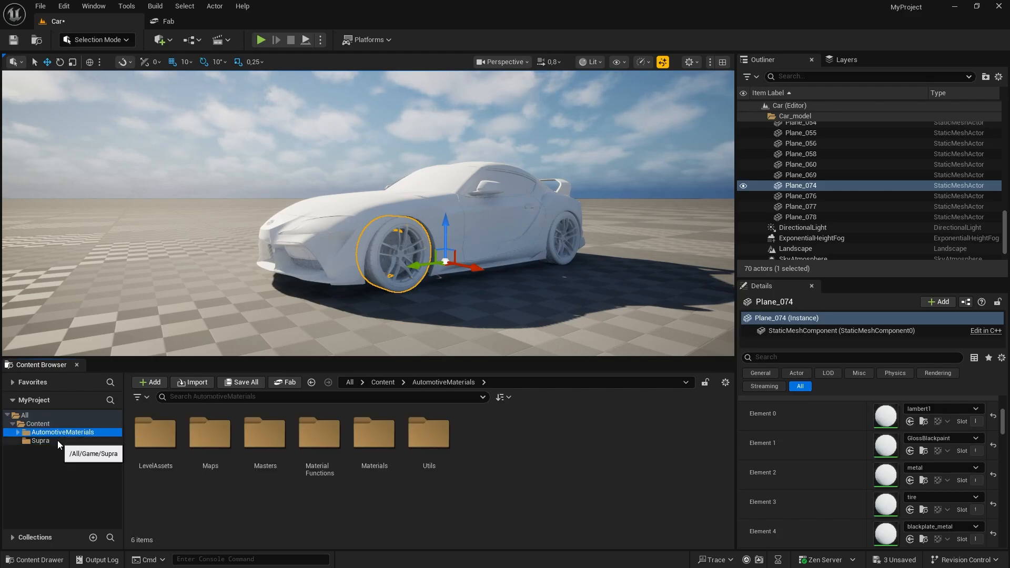
# - Examine the untextured car body up close and from a front three-quarter angle
pyautogui.moveTo(485, 293); pyautogui.dragTo(453, 299, button='right')
pyautogui.press('q')
pyautogui.press('w')
pyautogui.scroll(-1, 424, 294)
pyautogui.press('a')
pyautogui.press('s')
pyautogui.press('w')
pyautogui.press('a')
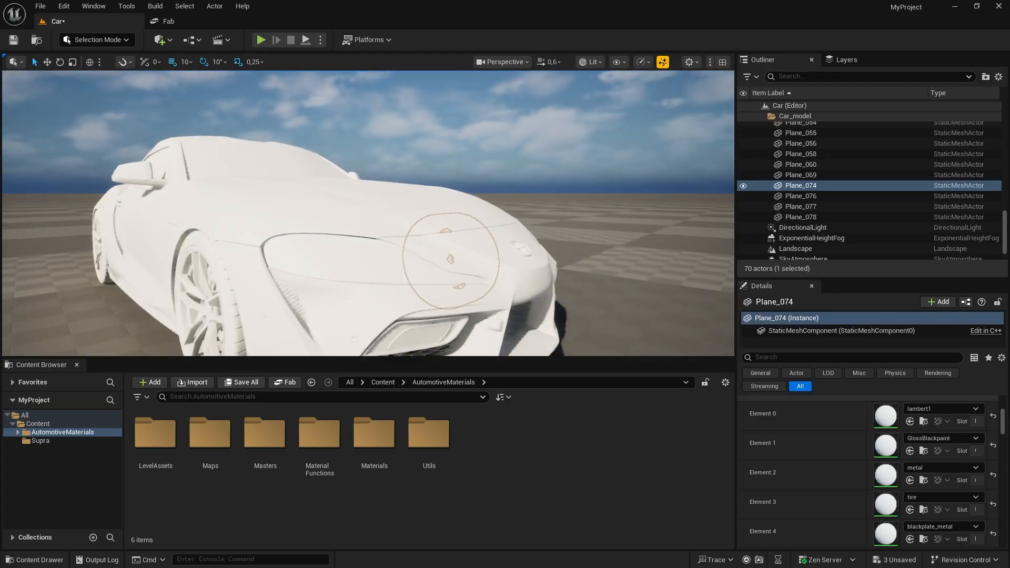
pyautogui.press('s')
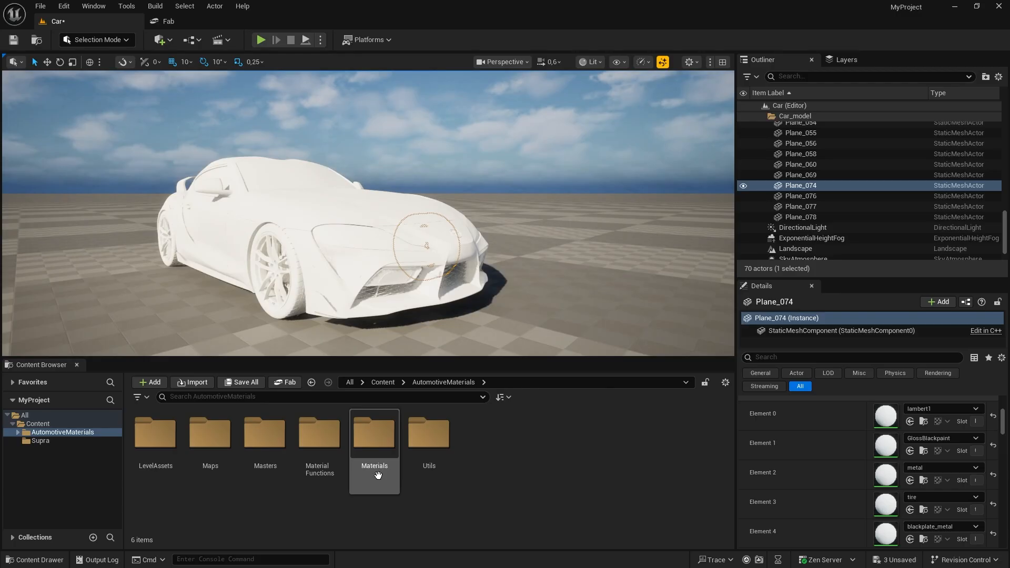
# - Apply the blue-purple paint material from the pack's Materials > Exterior > CarPaint folder to the car body
pyautogui.doubleClick(374, 448)
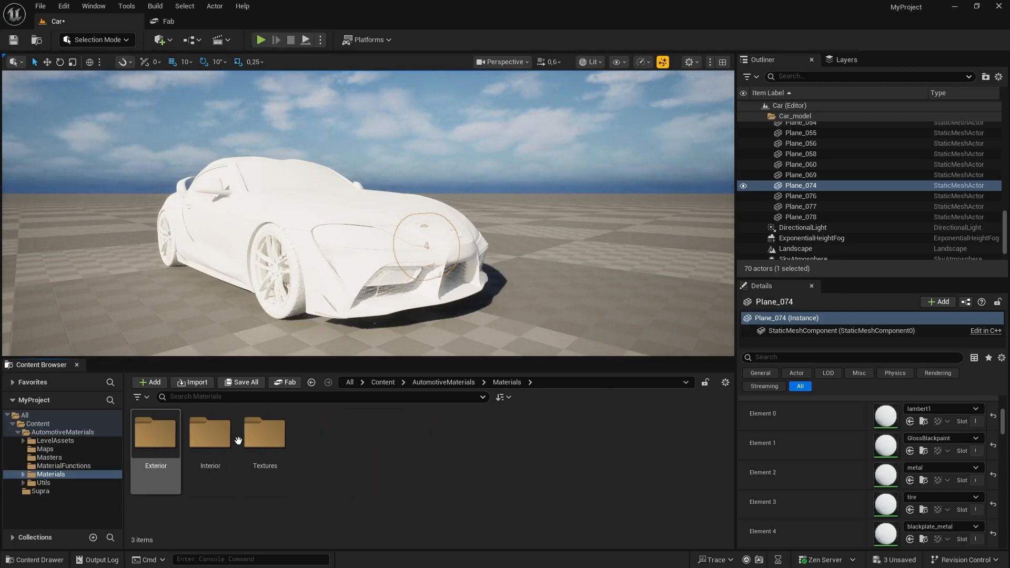
pyautogui.doubleClick(158, 439)
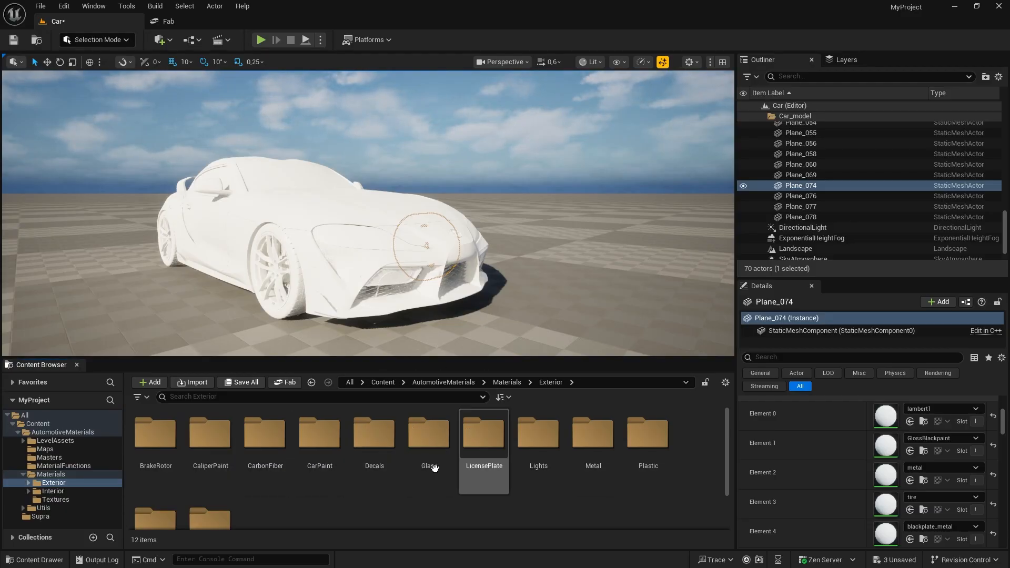
pyautogui.doubleClick(319, 439)
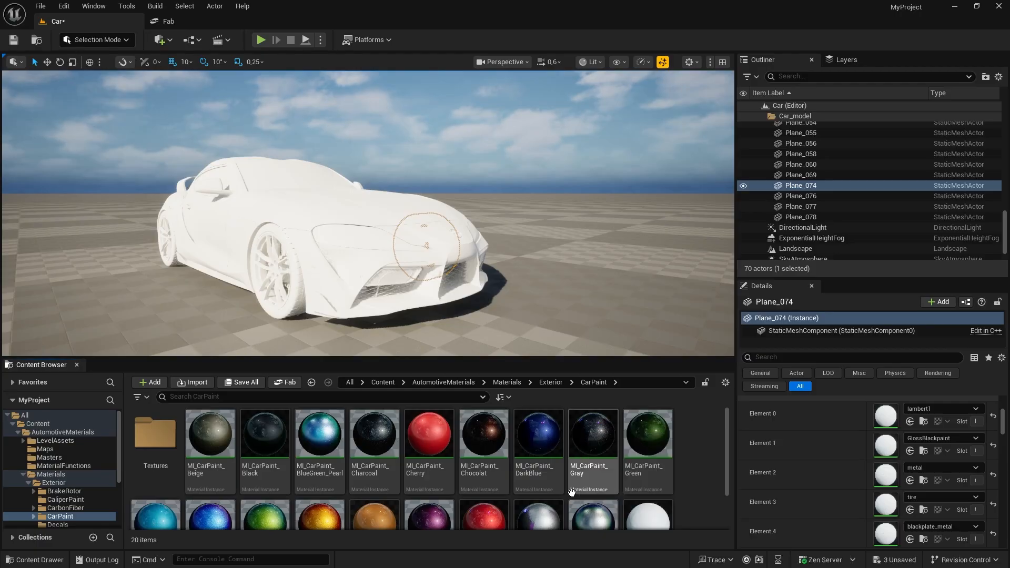
pyautogui.scroll(-1, 571, 492)
pyautogui.scroll(1, 505, 473)
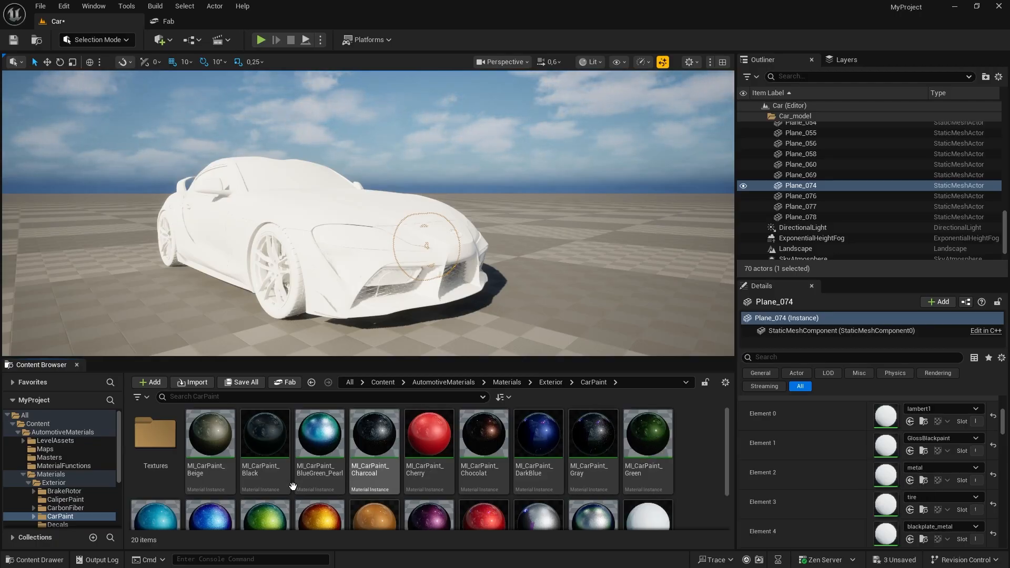
pyautogui.scroll(-1, 173, 500)
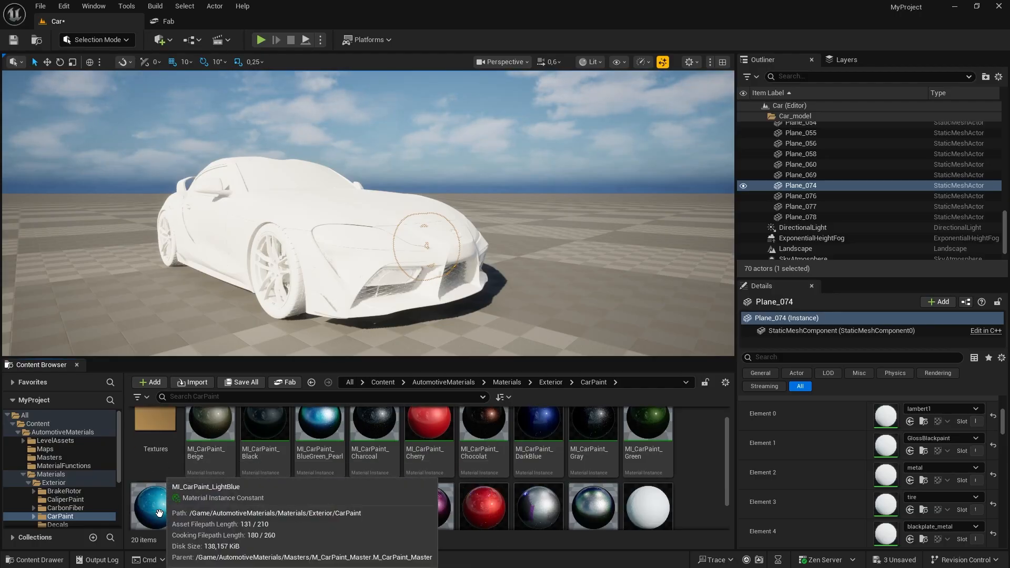
pyautogui.moveTo(215, 511); pyautogui.dragTo(305, 213)
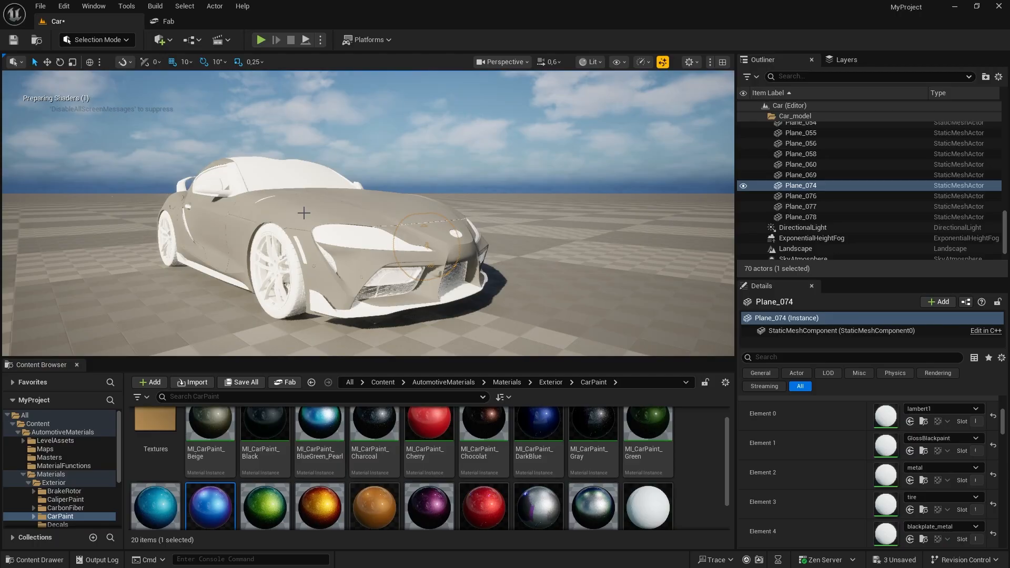
# - Select the painted car body mesh and locate its Element 1 paint material in the project content
pyautogui.press('d')
pyautogui.moveTo(473, 342); pyautogui.dragTo(263, 368, button='right')
pyautogui.press('e')
pyautogui.moveTo(575, 305); pyautogui.dragTo(584, 345, button='right')
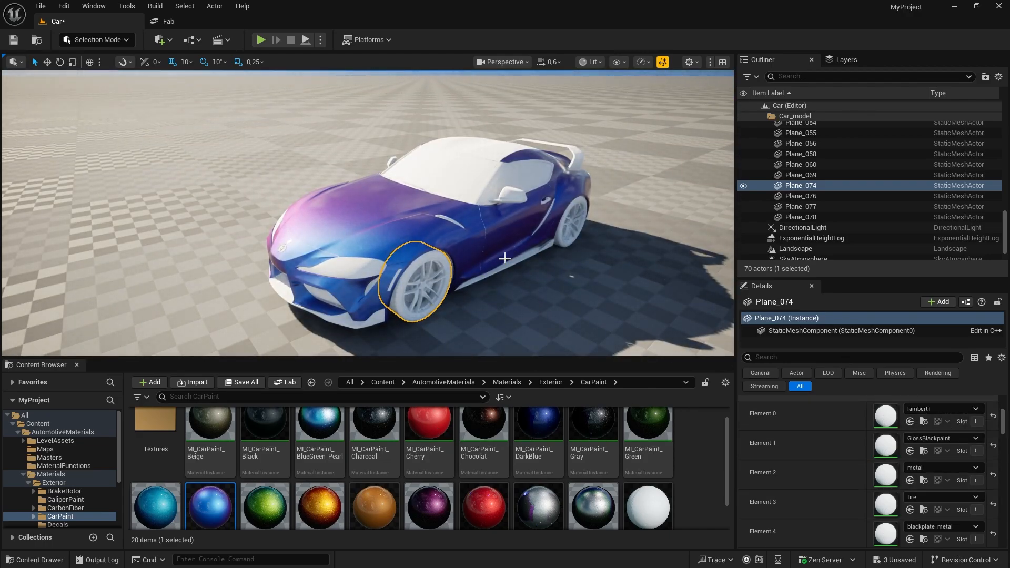
pyautogui.click(490, 225)
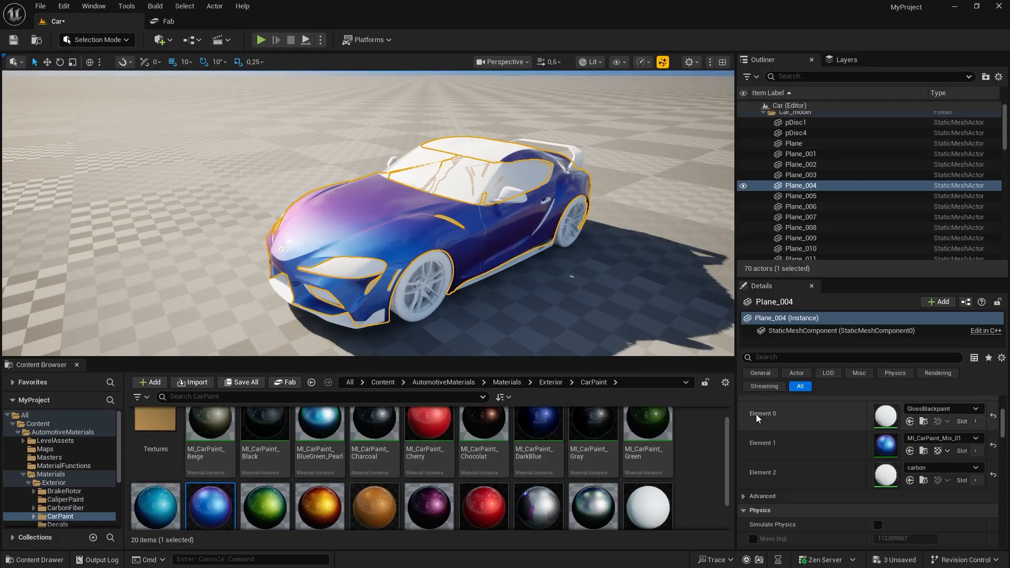
pyautogui.click(924, 451)
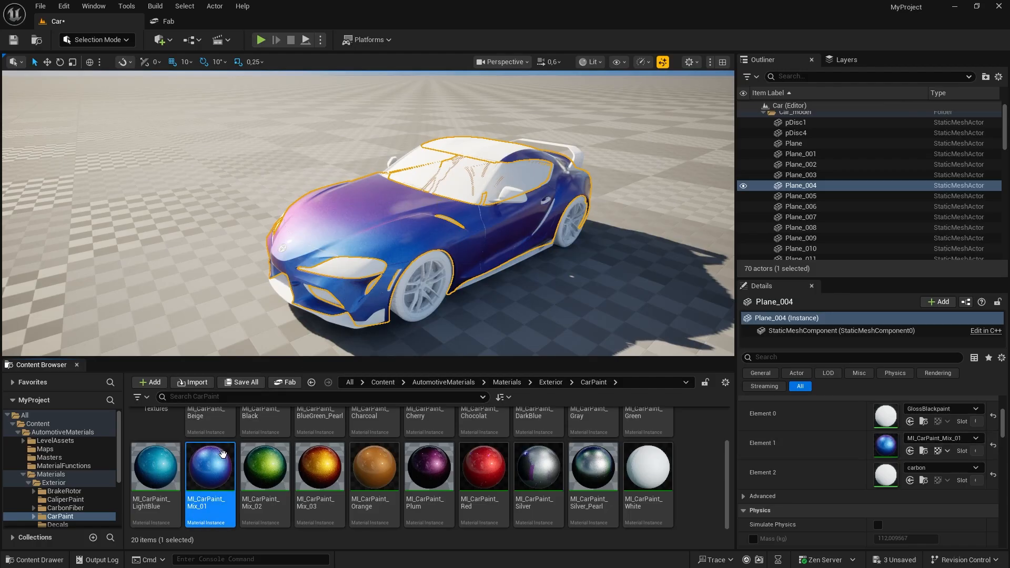
# - Assign MI_CarPaint_Mix_01 to the car body's Element 0 material slot, undoing its trial application to the windshield
pyautogui.moveTo(202, 468); pyautogui.dragTo(475, 145)
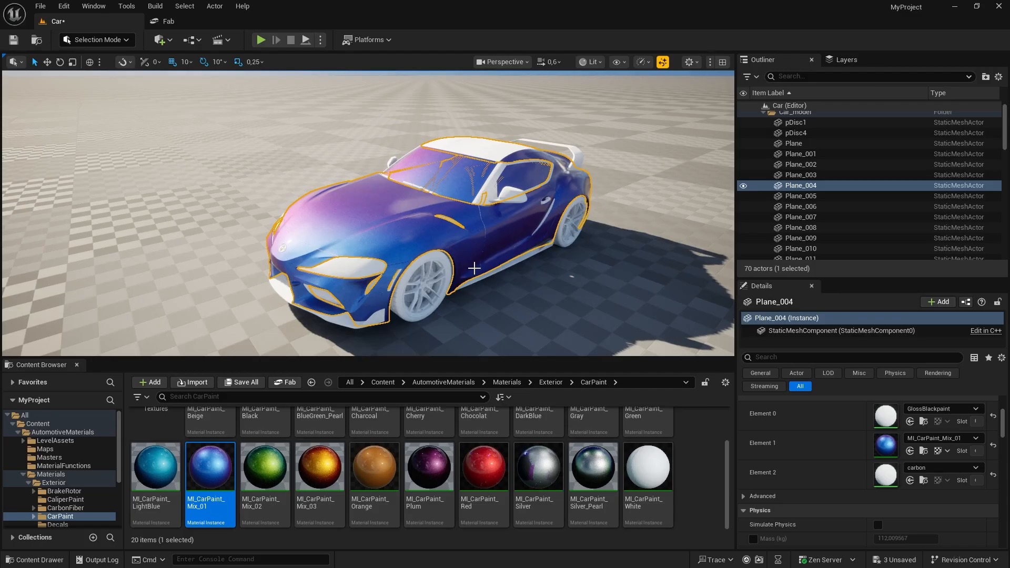
pyautogui.hotkey('ctrl', 'z')
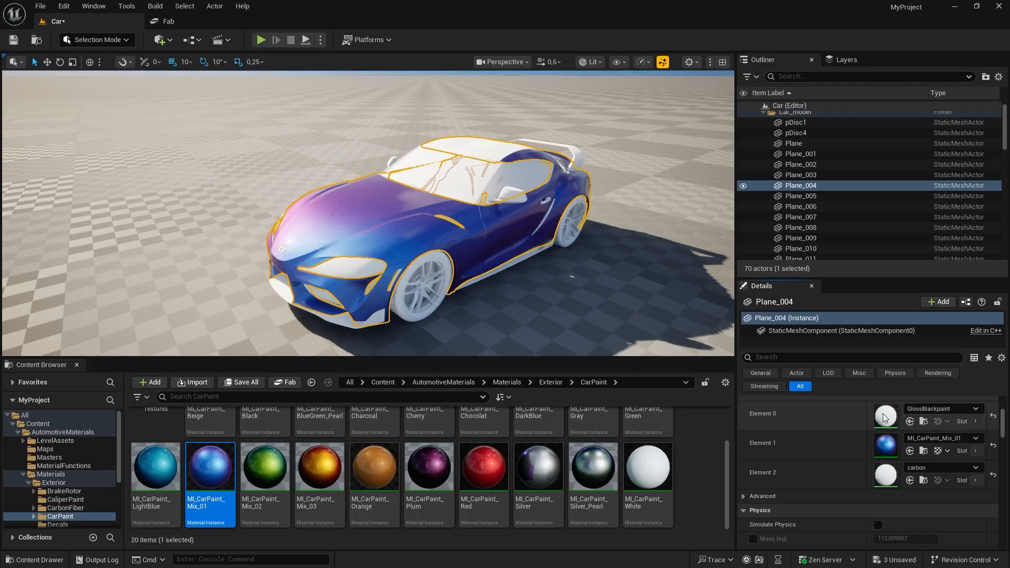
pyautogui.click(911, 425)
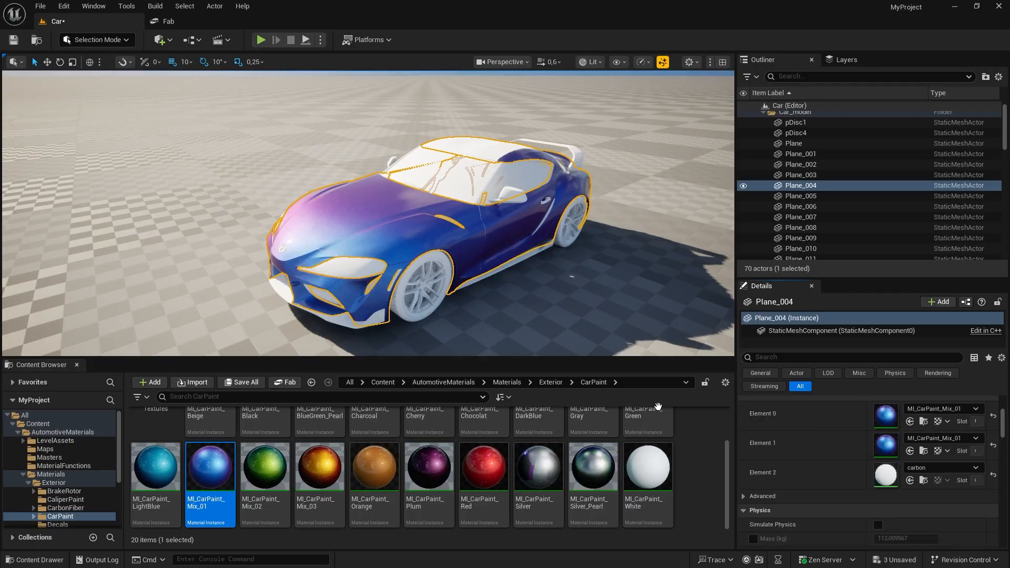
# - Examine the blue-purple paint on the car from the front and the side
pyautogui.moveTo(608, 285); pyautogui.dragTo(577, 249, button='right')
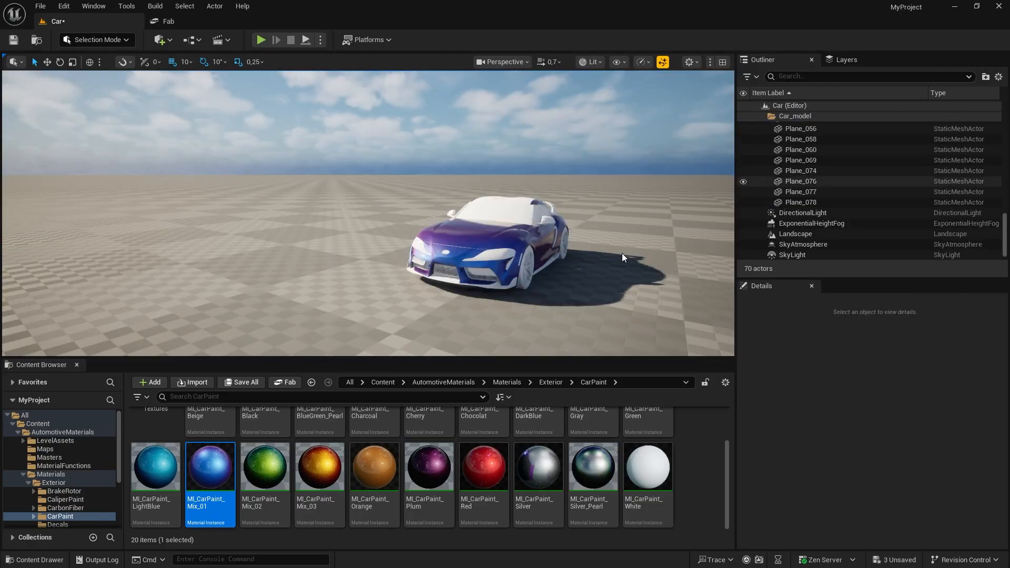
pyautogui.press('w')
pyautogui.moveTo(622, 253); pyautogui.dragTo(681, 261, button='right')
pyautogui.press('d')
pyautogui.press('a')
pyautogui.press('w')
pyautogui.press('s')
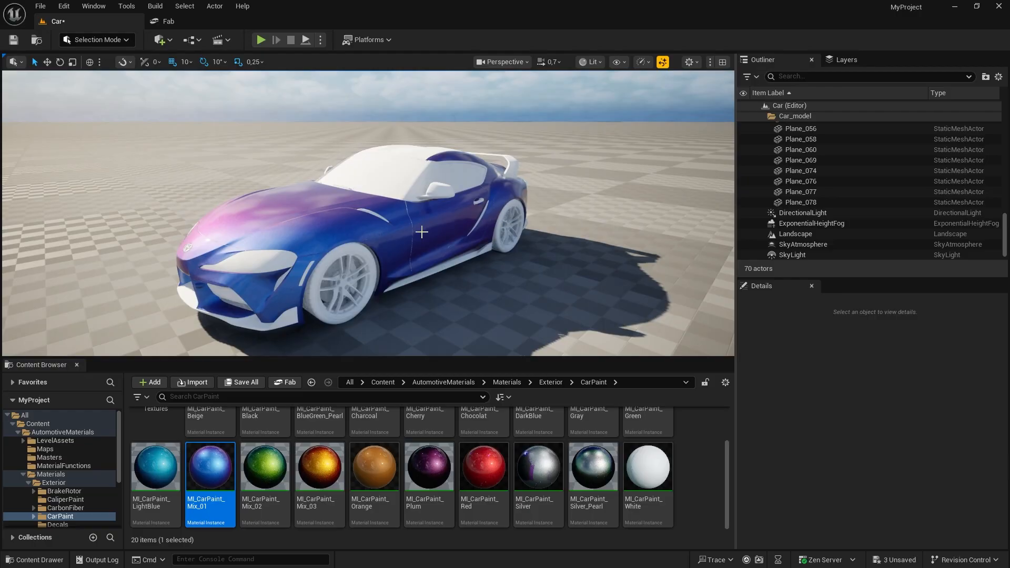
# - Assign MI_CarbonFiber from the Exterior > CarbonFiber folder to the car body's Element 2 material slot
pyautogui.click(419, 229)
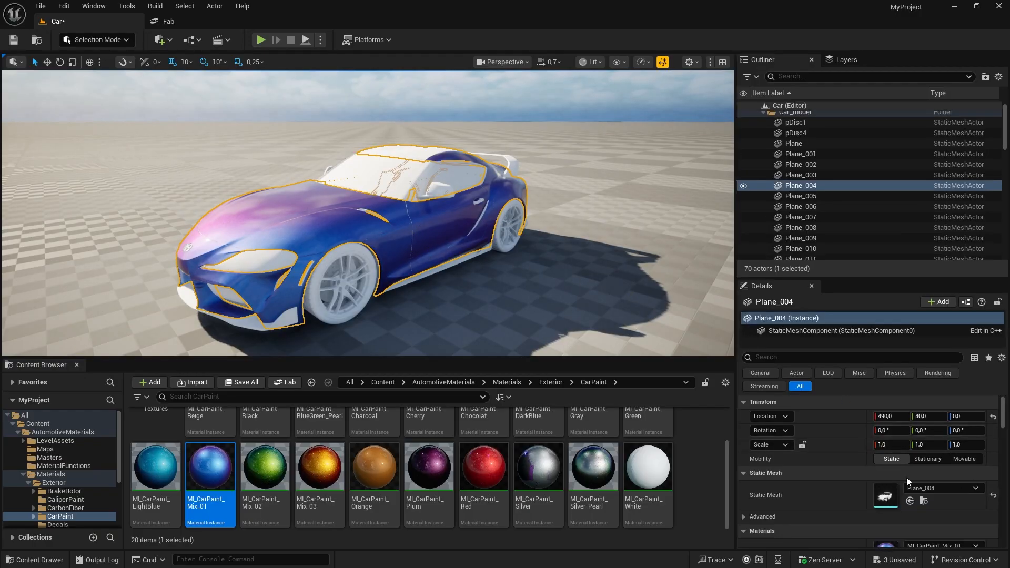
pyautogui.scroll(-5, 960, 484)
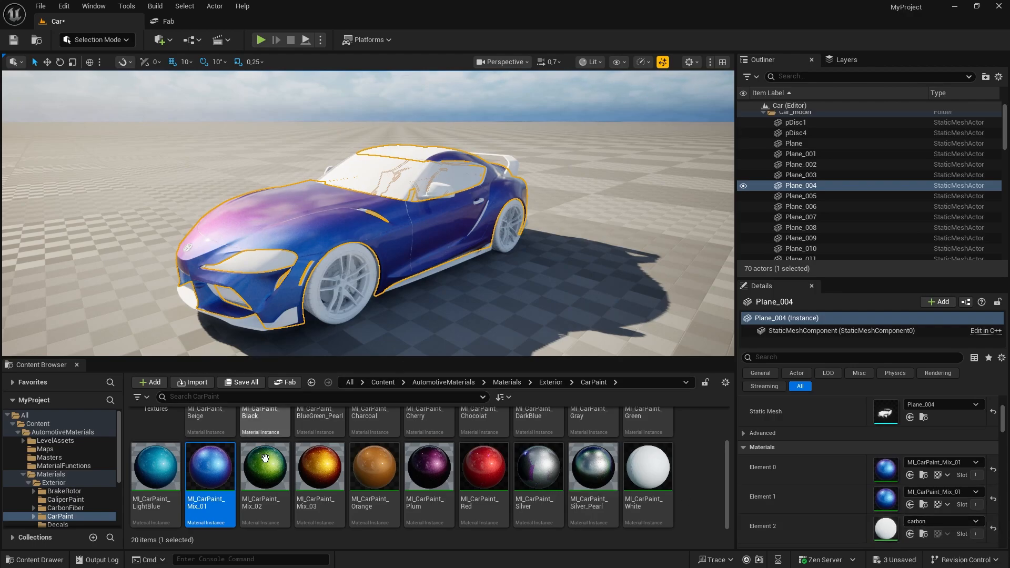
pyautogui.moveTo(481, 271); pyautogui.dragTo(481, 289, button='right')
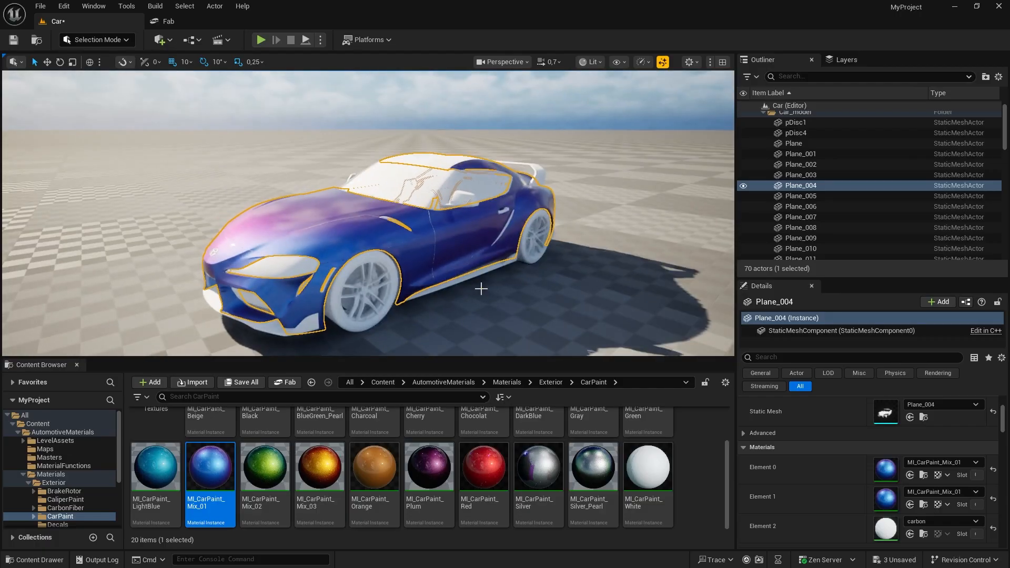
pyautogui.click(550, 383)
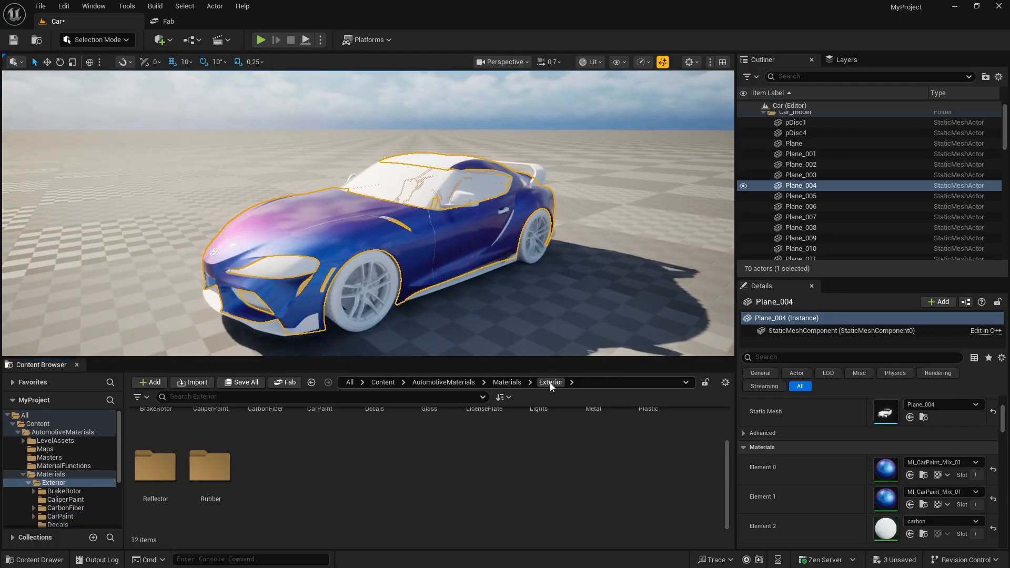
pyautogui.scroll(1, 267, 500)
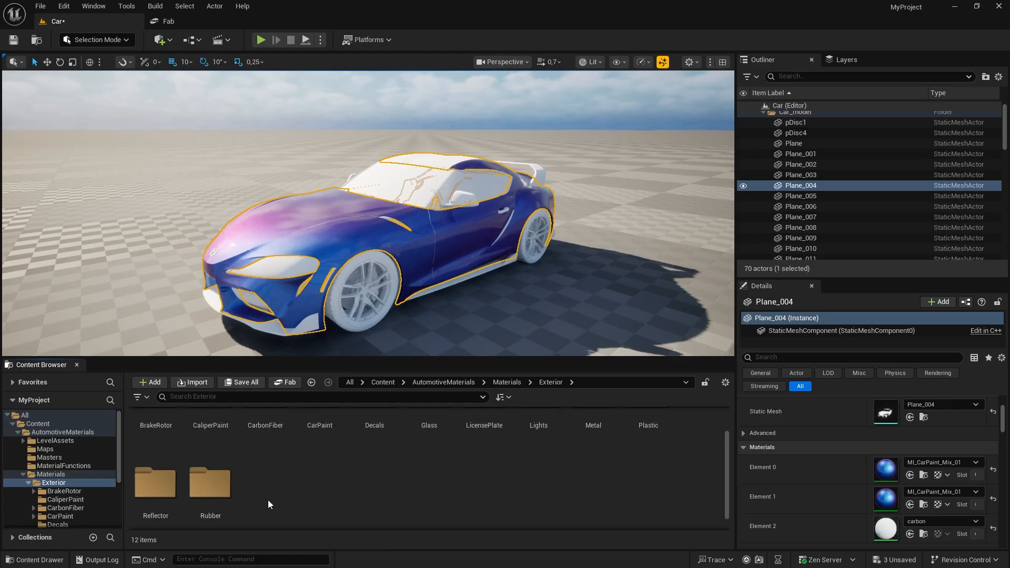
pyautogui.doubleClick(273, 427)
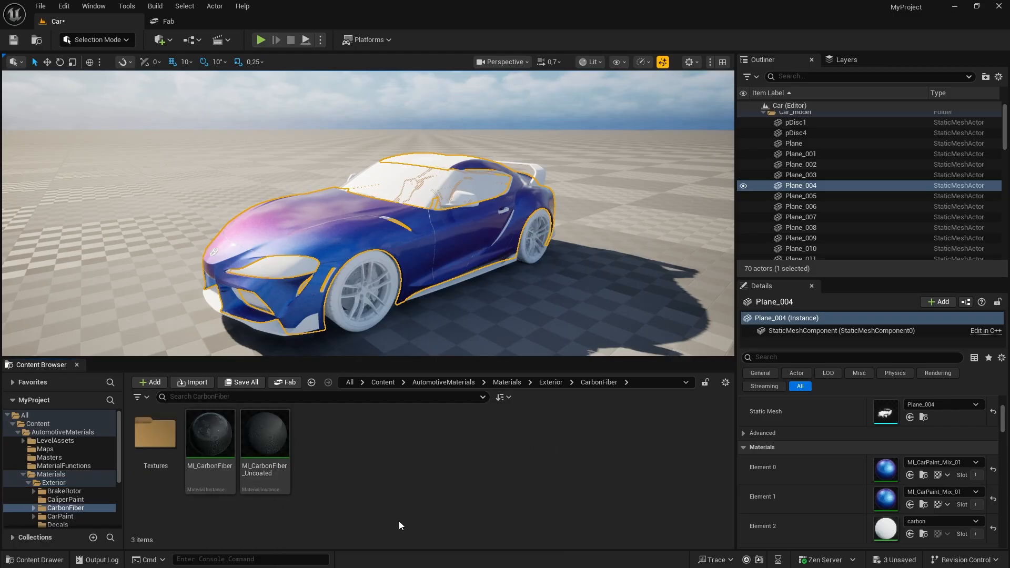
pyautogui.click(211, 440)
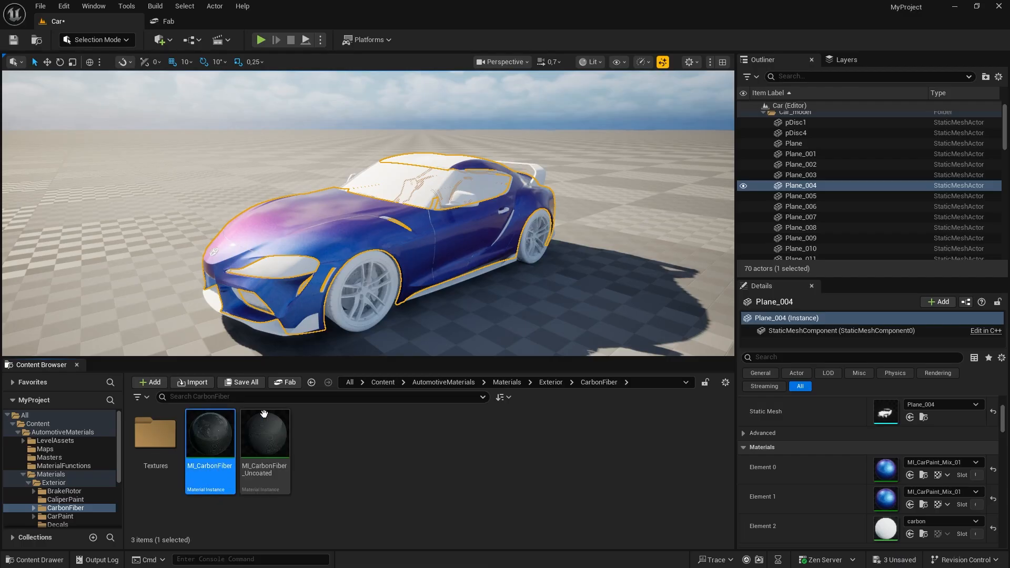
pyautogui.click(909, 534)
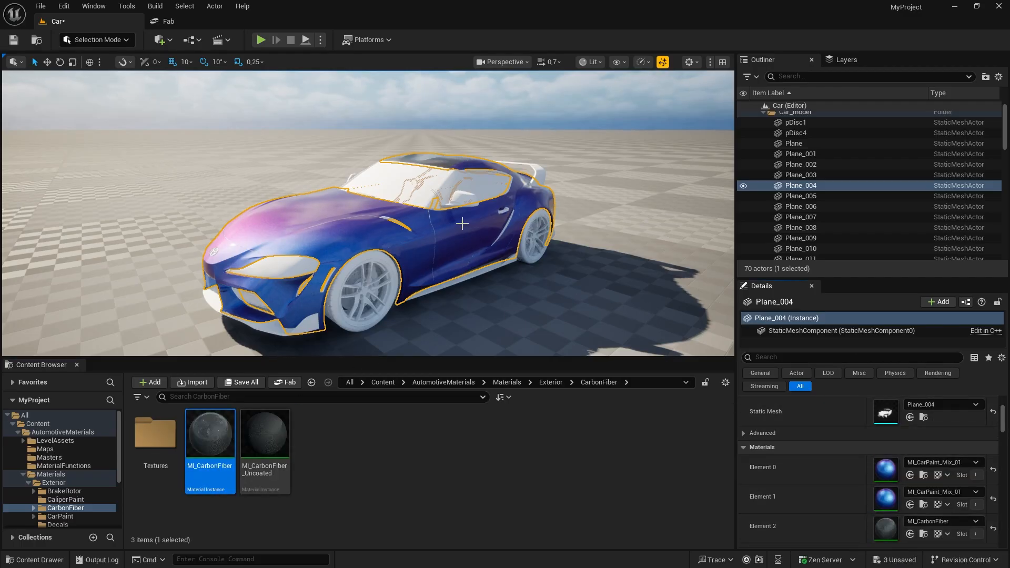
# - Deselect the car body and examine its carbon fiber roof and paint from front and three-quarter angles
pyautogui.moveTo(499, 258); pyautogui.dragTo(638, 199, button='right')
pyautogui.press('Escape')
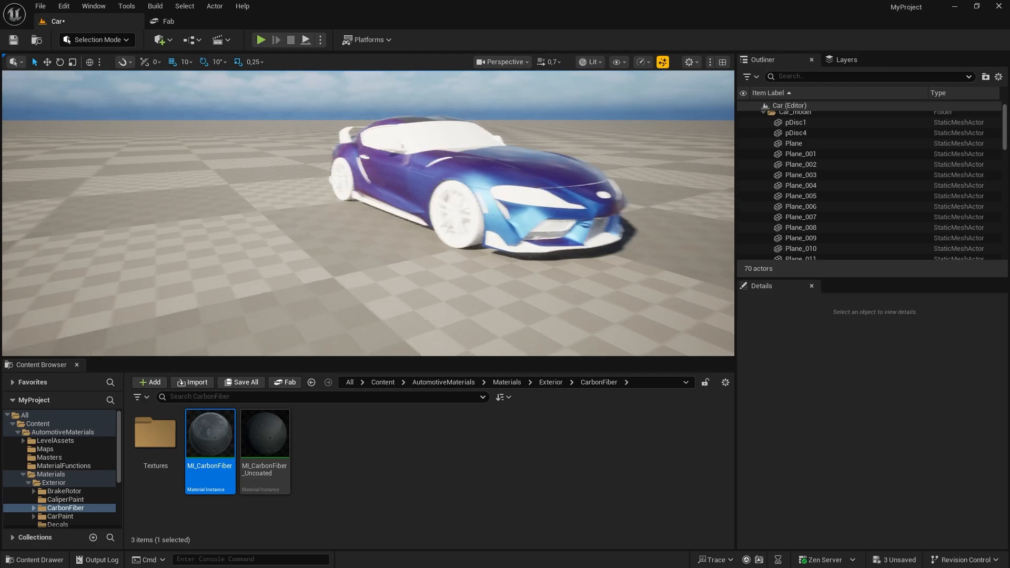
pyautogui.moveTo(473, 221); pyautogui.dragTo(447, 236, button='right')
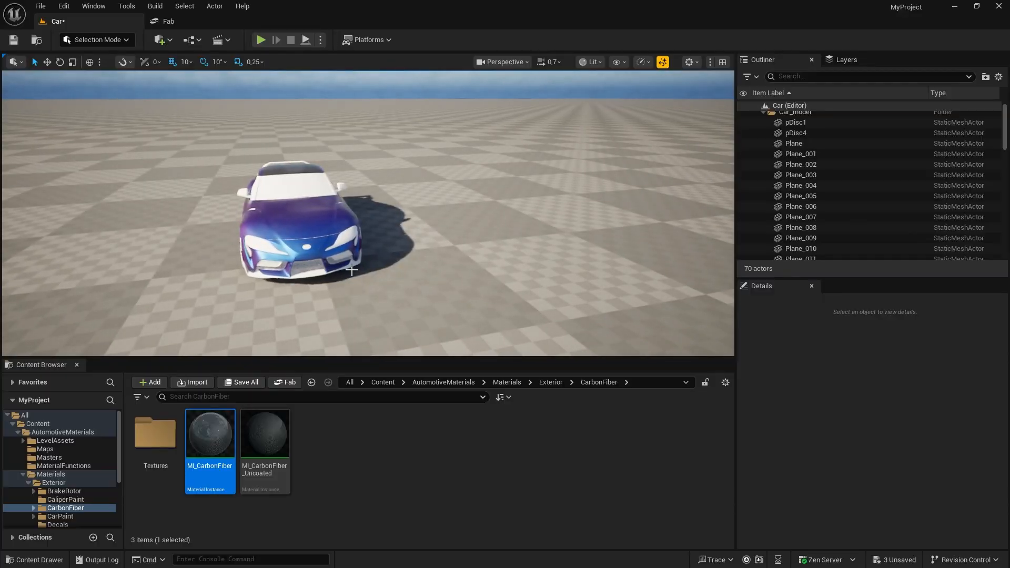
pyautogui.moveTo(351, 269); pyautogui.dragTo(463, 268, button='right')
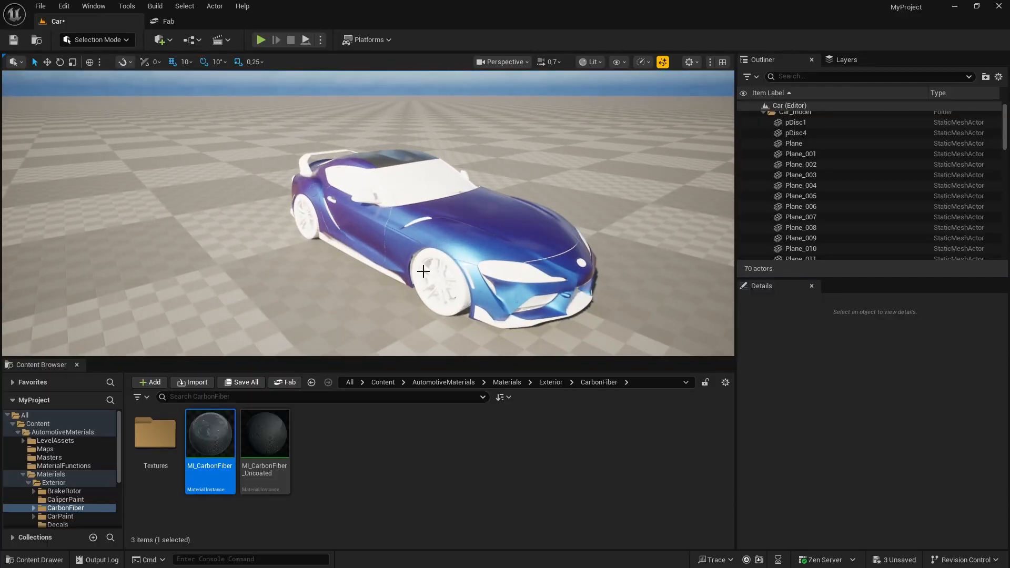
pyautogui.moveTo(542, 206); pyautogui.dragTo(563, 192, button='right')
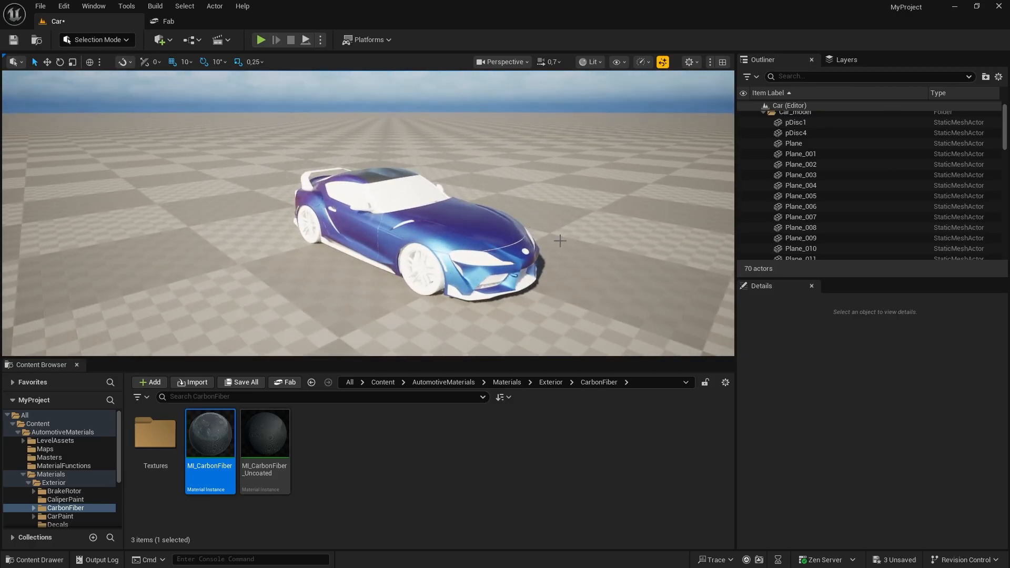
pyautogui.moveTo(560, 241)
pyautogui.mouseDown(button='right')
pyautogui.moveTo(551, 263)
pyautogui.moveTo(588, 215)
pyautogui.moveTo(569, 234)
pyautogui.moveTo(551, 220)
pyautogui.moveTo(573, 210)
pyautogui.moveTo(571, 226)
pyautogui.moveTo(542, 208)
pyautogui.moveTo(551, 239)
pyautogui.mouseUp(button='right')
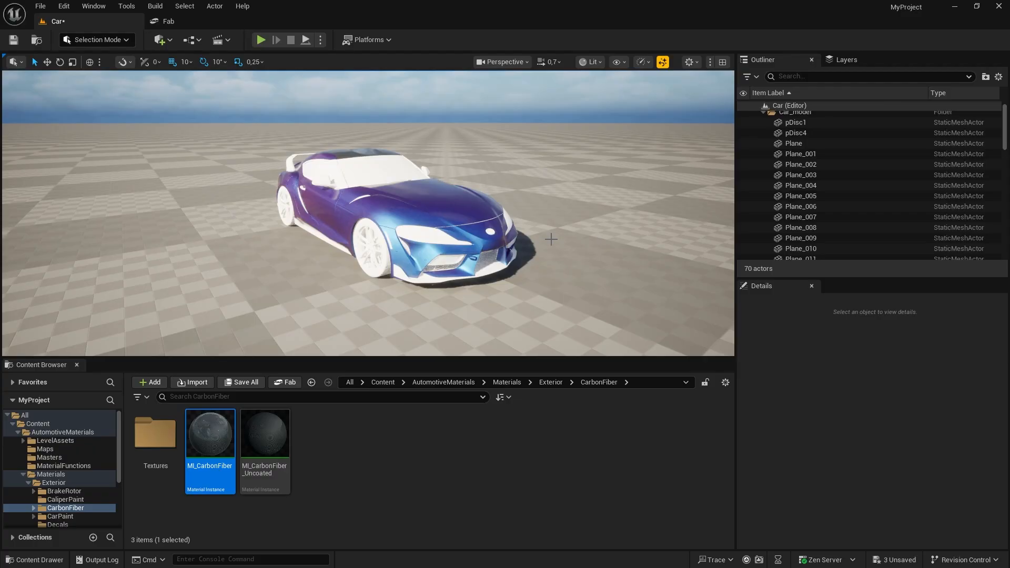
pyautogui.press('d')
pyautogui.moveTo(368, 213); pyautogui.dragTo(416, 211, button='right')
pyautogui.press('w')
pyautogui.press('a')
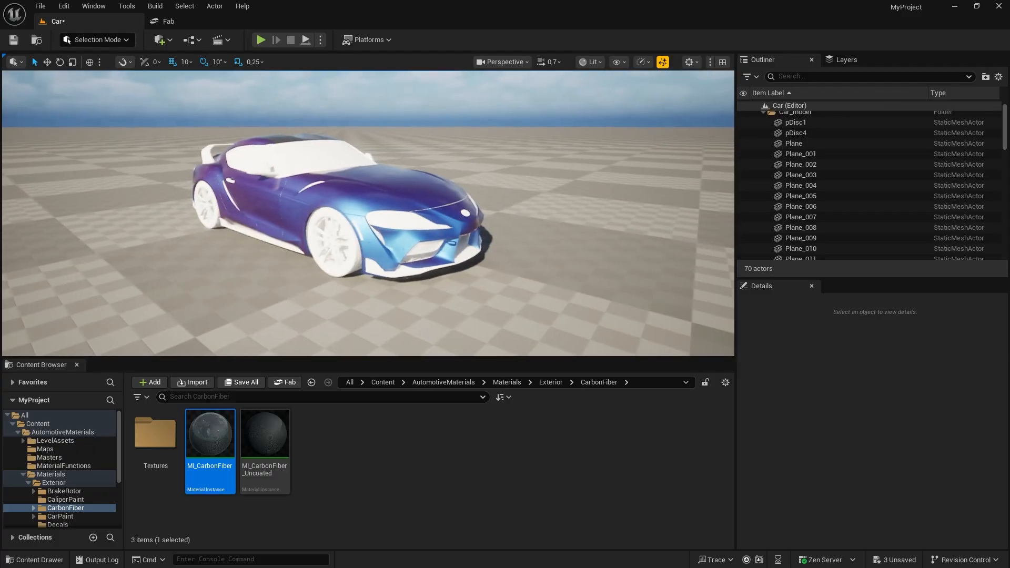
pyautogui.press('d')
pyautogui.moveTo(503, 270); pyautogui.dragTo(445, 264, button='right')
pyautogui.press('a')
pyautogui.press('a')
pyautogui.press('d')
pyautogui.press('s')
pyautogui.press('d')
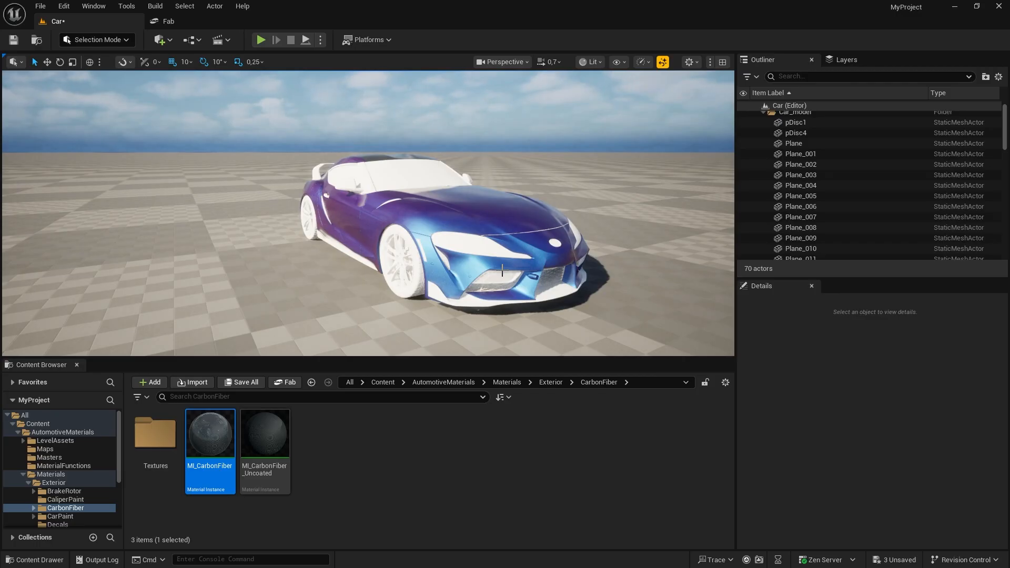
pyautogui.press('d')
pyautogui.moveTo(550, 294); pyautogui.dragTo(499, 301, button='right')
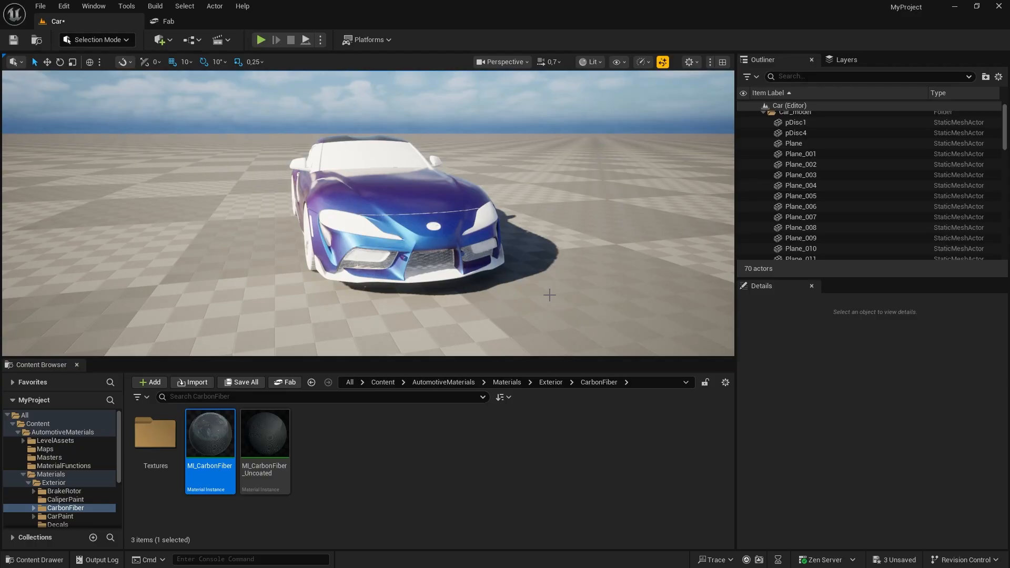